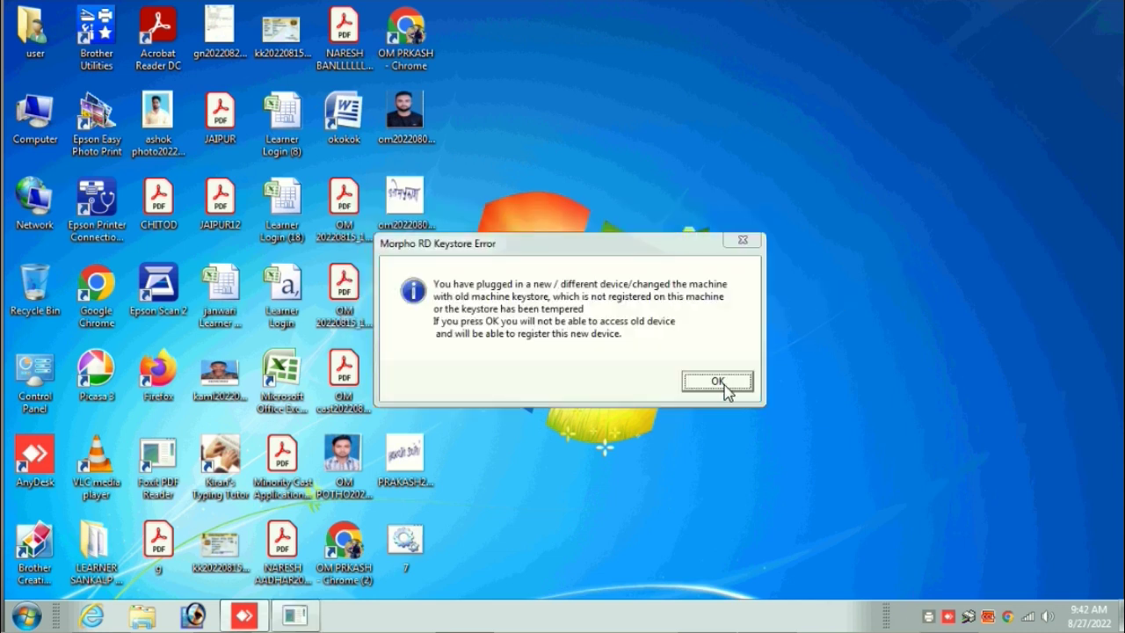
# Accept registering the new device despite the Morpho RD keystore warning and dismiss the registration result
pyautogui.click(719, 384)
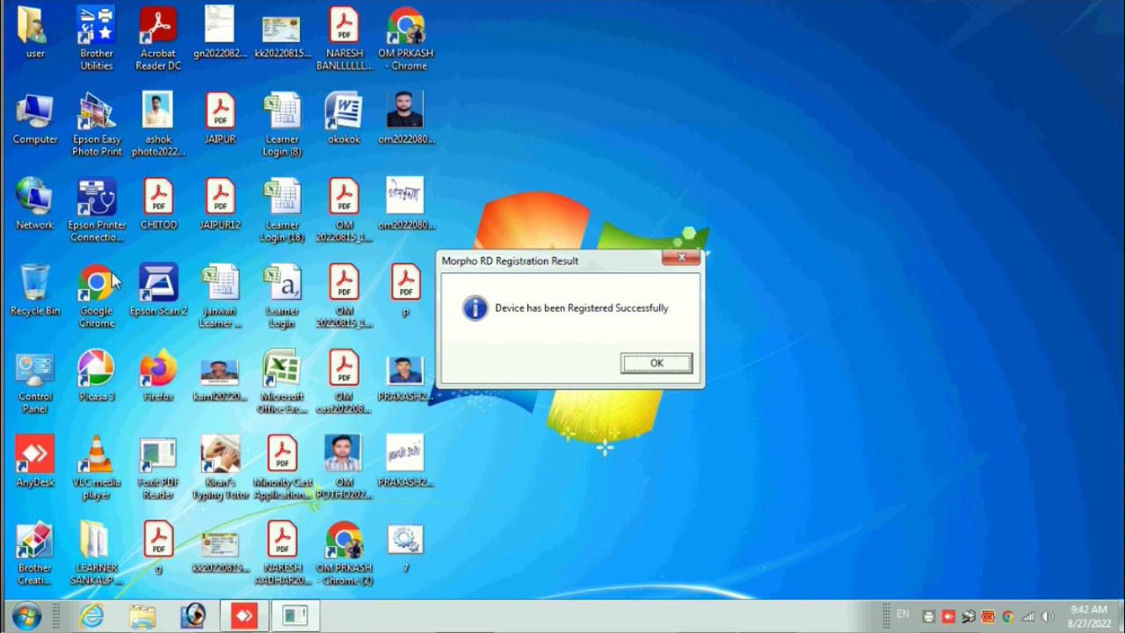
pyautogui.press('Return')
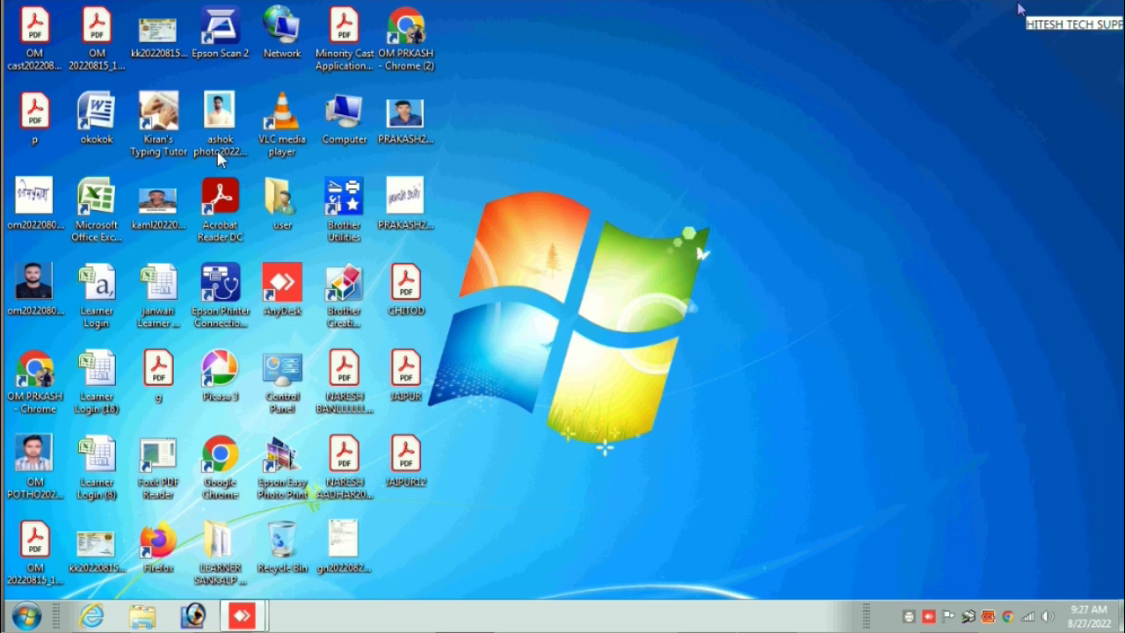
# Sort the desktop icons by name
pyautogui.click(605, 185)
pyautogui.rightClick(604, 188)
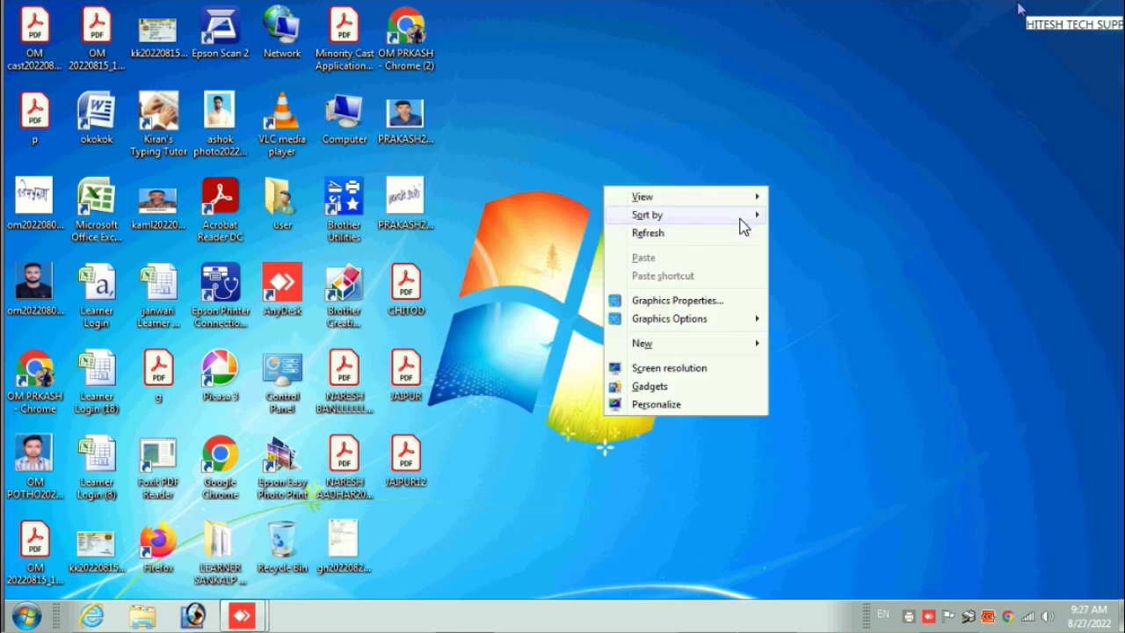
pyautogui.click(743, 220)
pyautogui.click(822, 217)
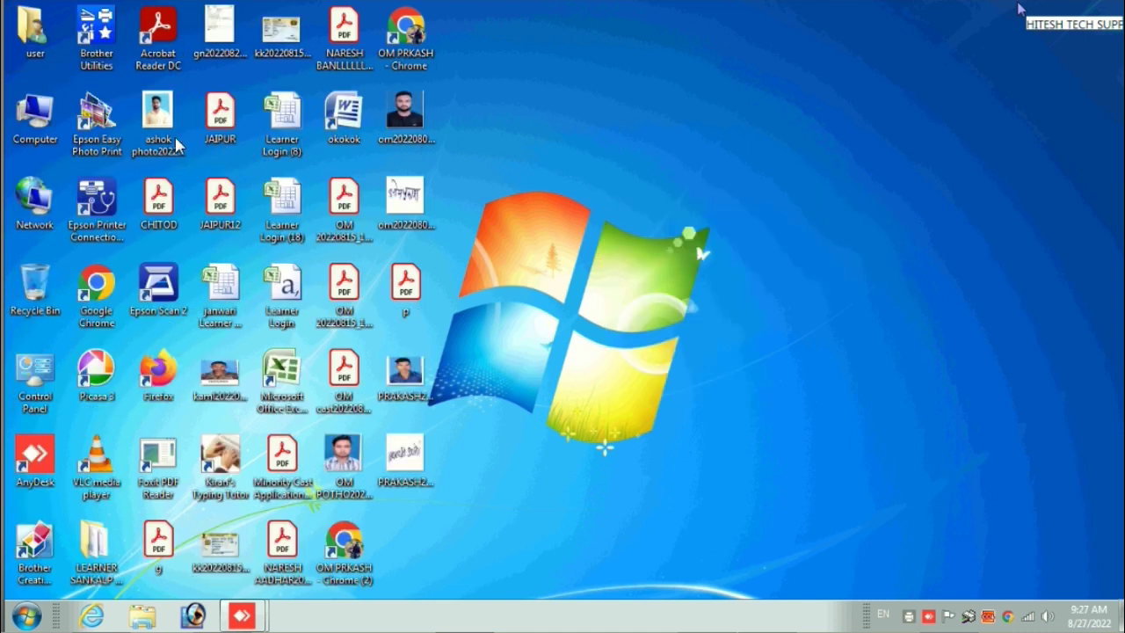
# View the computer's system properties in a maximized window to check the Windows edition and system type, and close it
pyautogui.rightClick(22, 125)
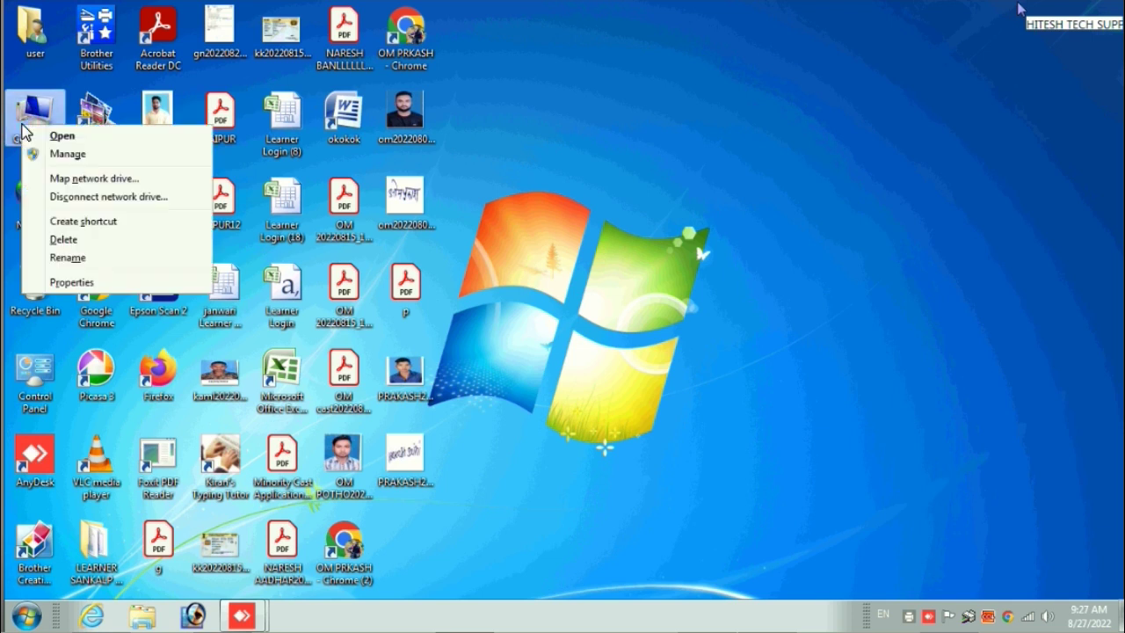
pyautogui.click(93, 283)
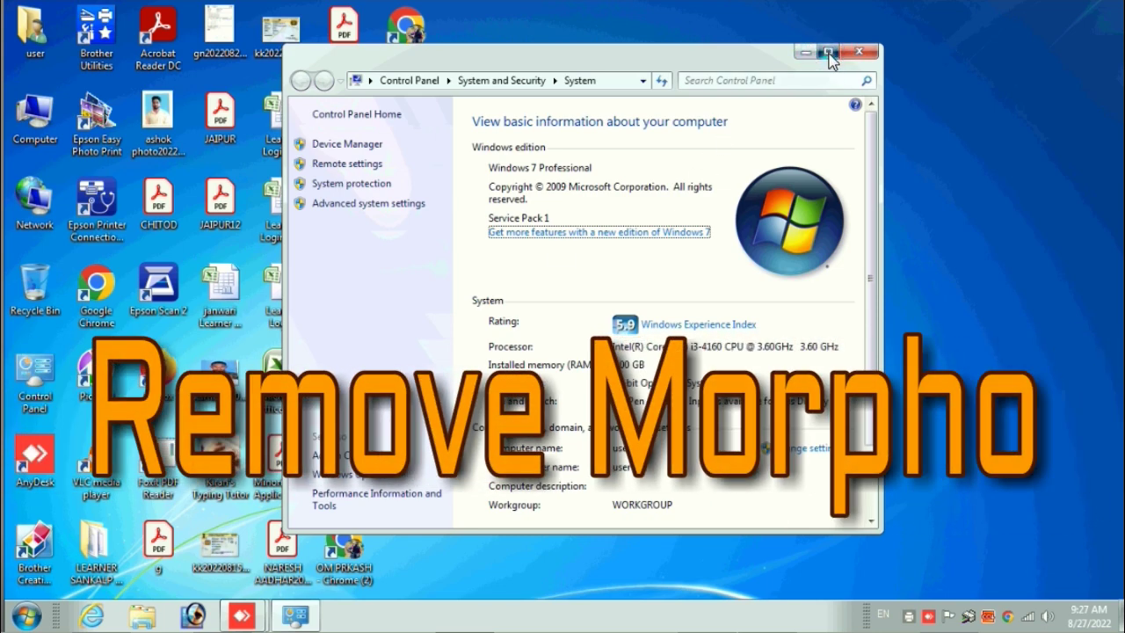
pyautogui.click(827, 51)
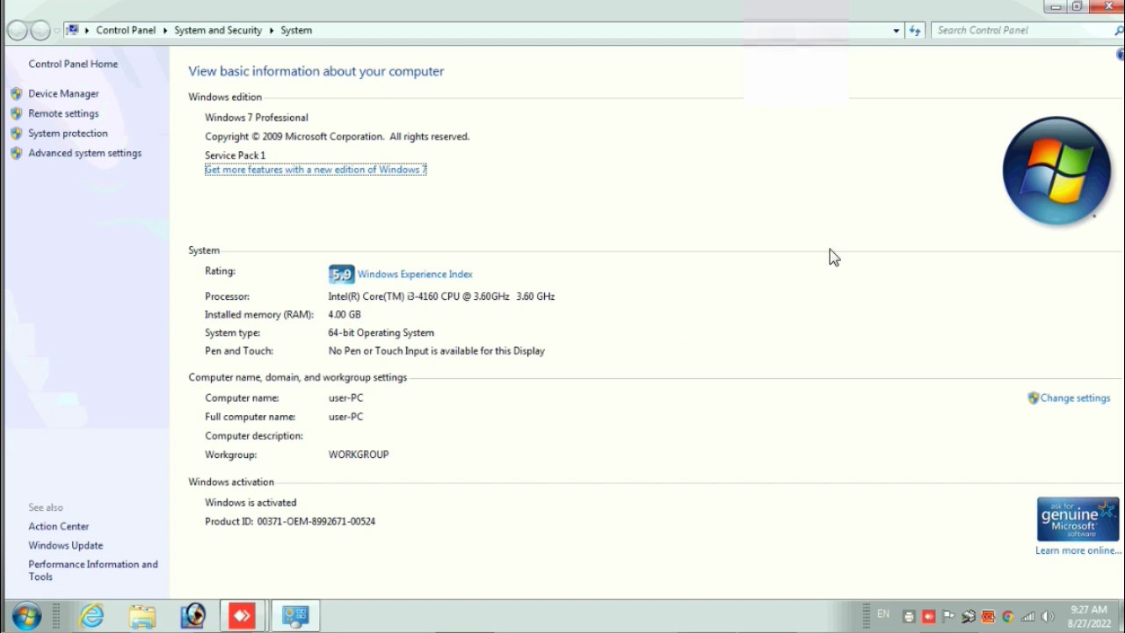
pyautogui.click(1105, 11)
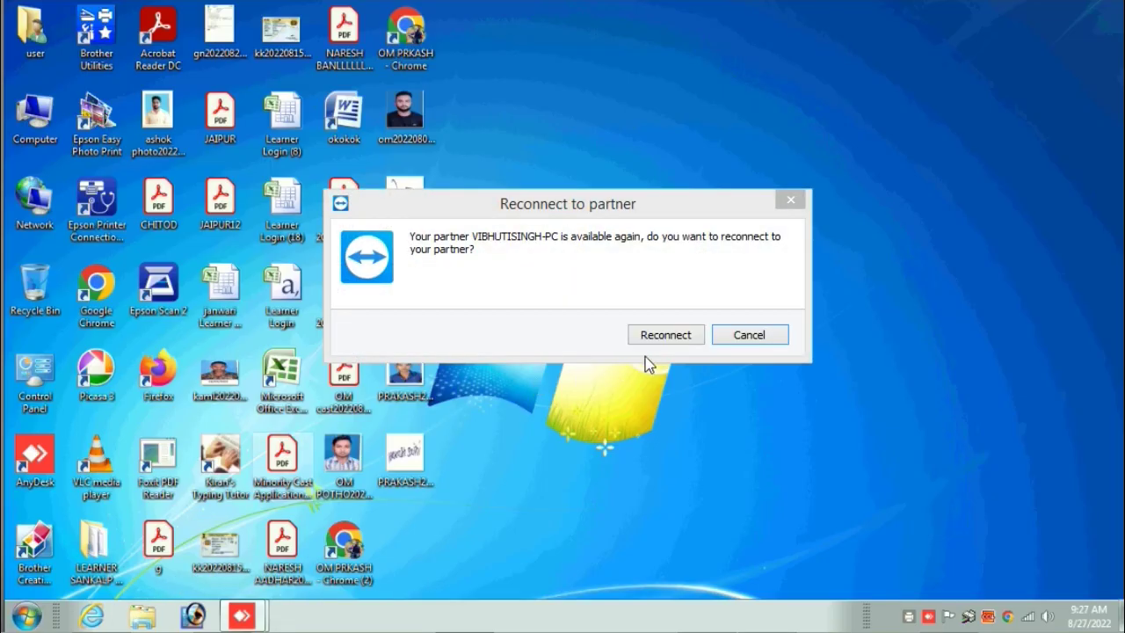
# Reconnect to the remote partner, recheck the computer's system properties and close them
pyautogui.click(665, 338)
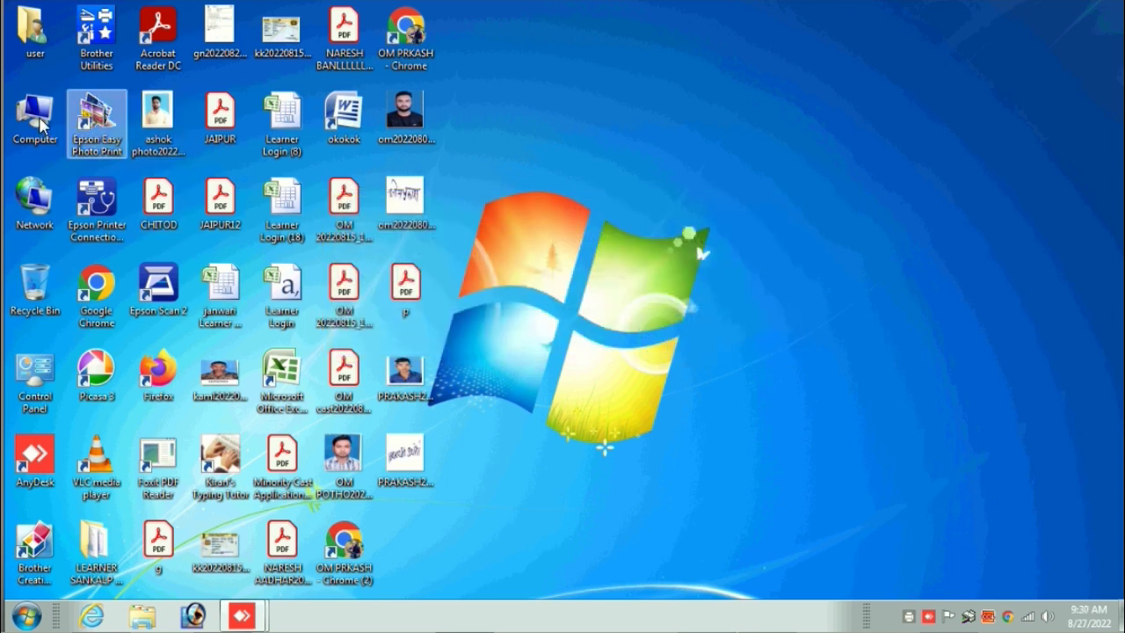
pyautogui.click(41, 123)
pyautogui.rightClick(40, 124)
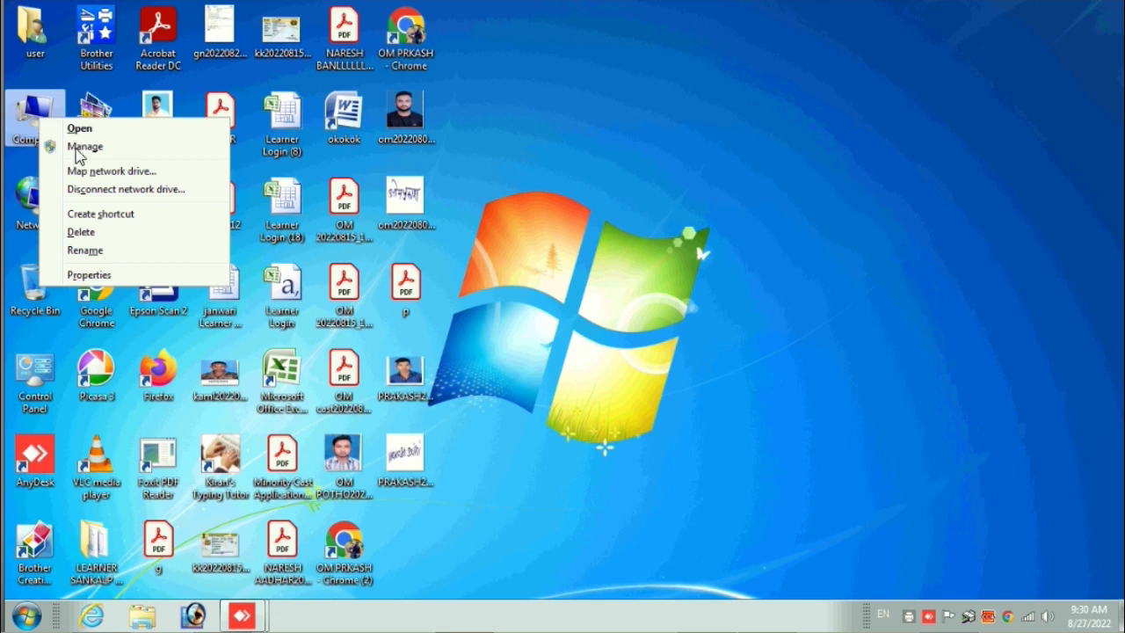
pyautogui.click(97, 278)
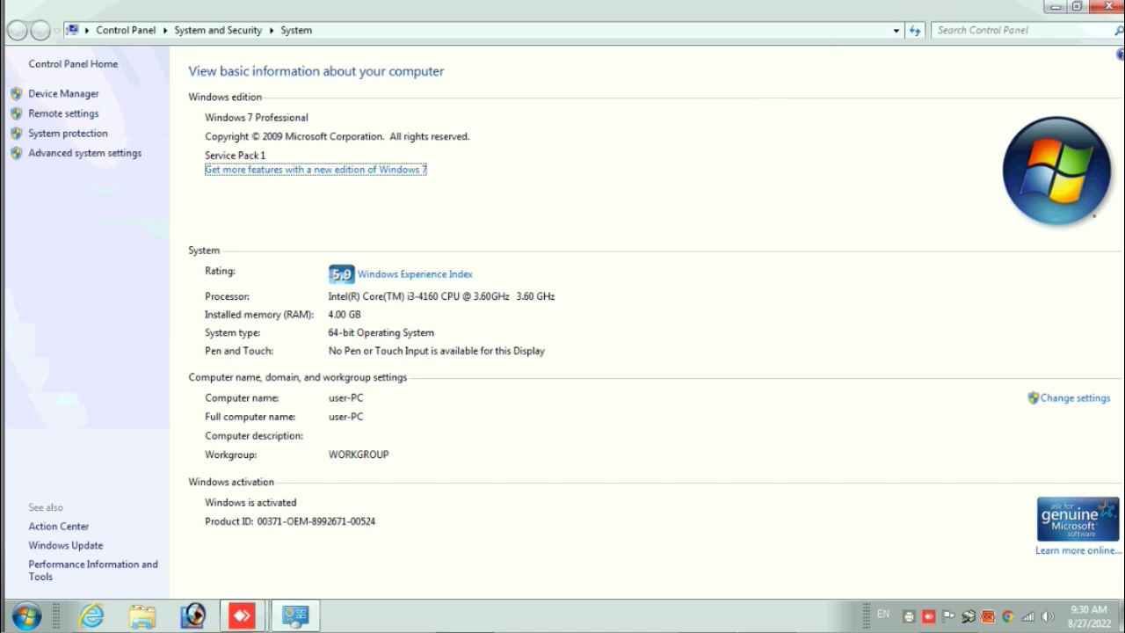
pyautogui.click(1113, 8)
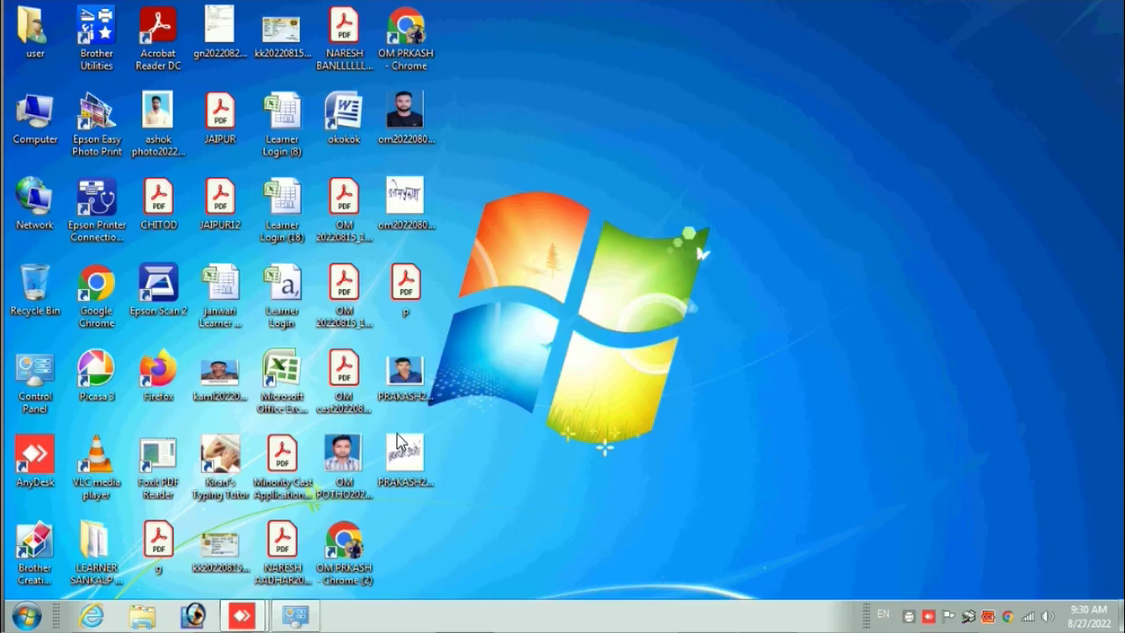
# Run winver to check the installed Windows version and close the version window
pyautogui.click(26, 615)
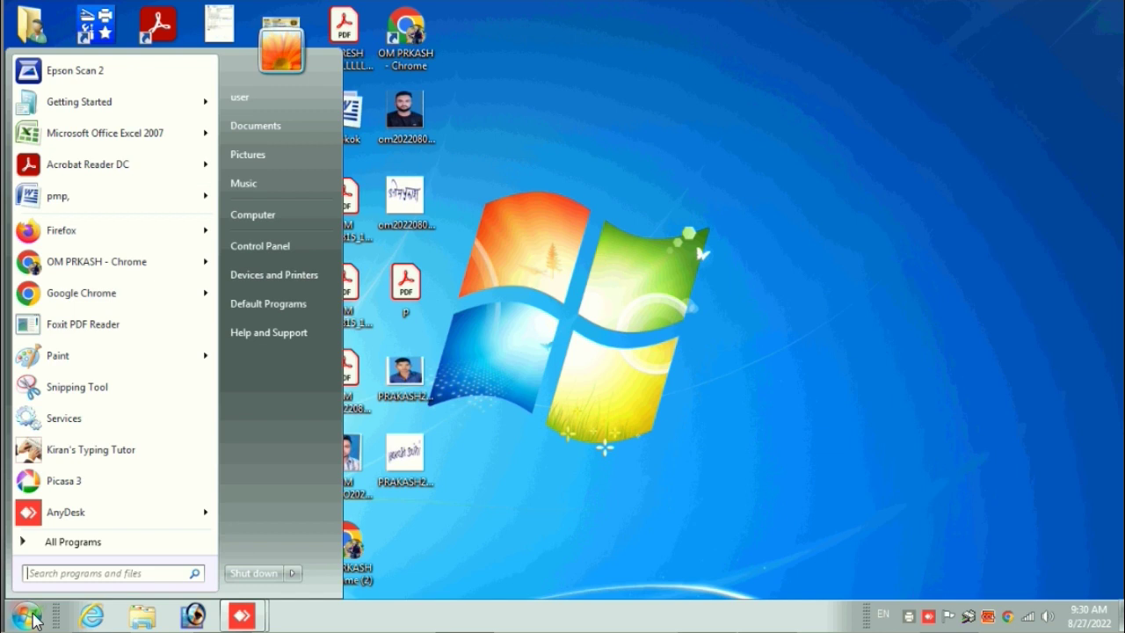
pyautogui.write('w')
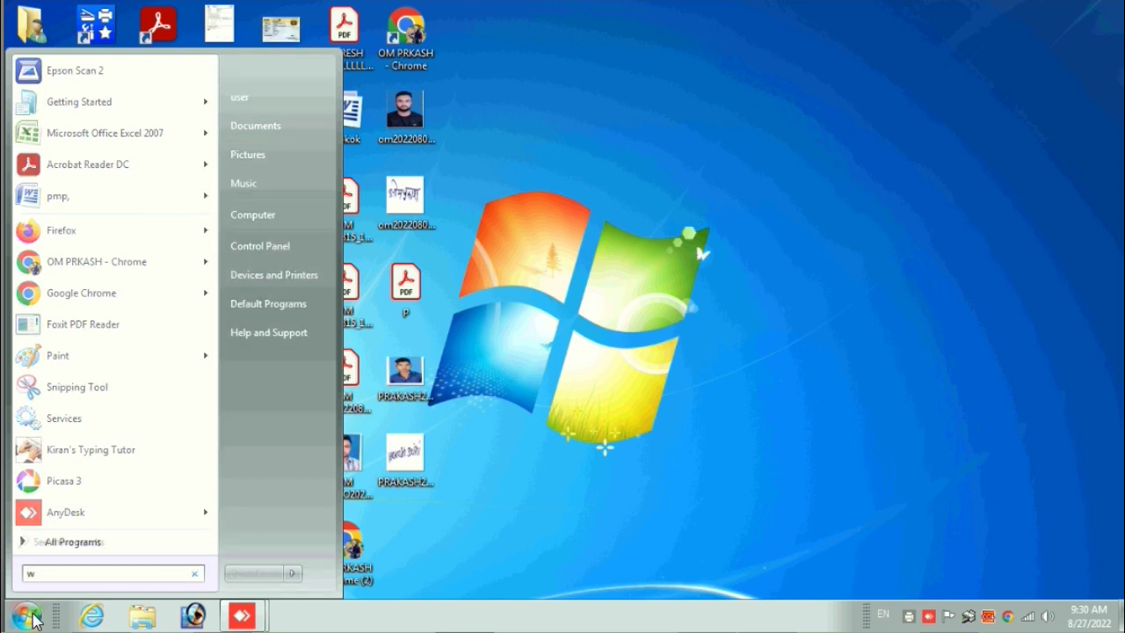
pyautogui.write('inver')
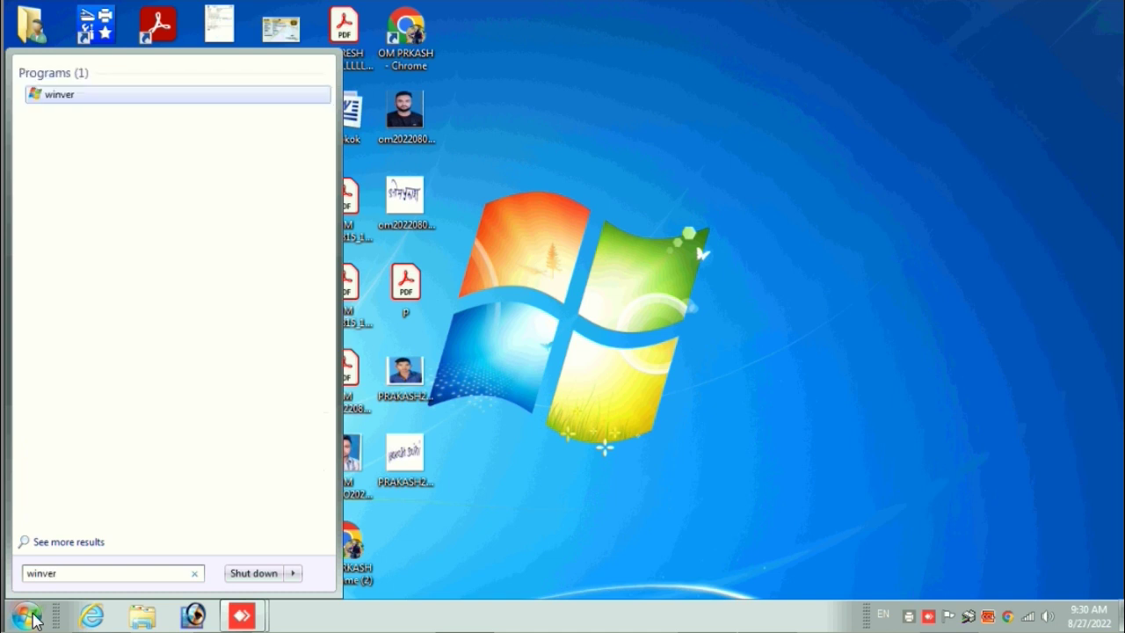
pyautogui.press('Return')
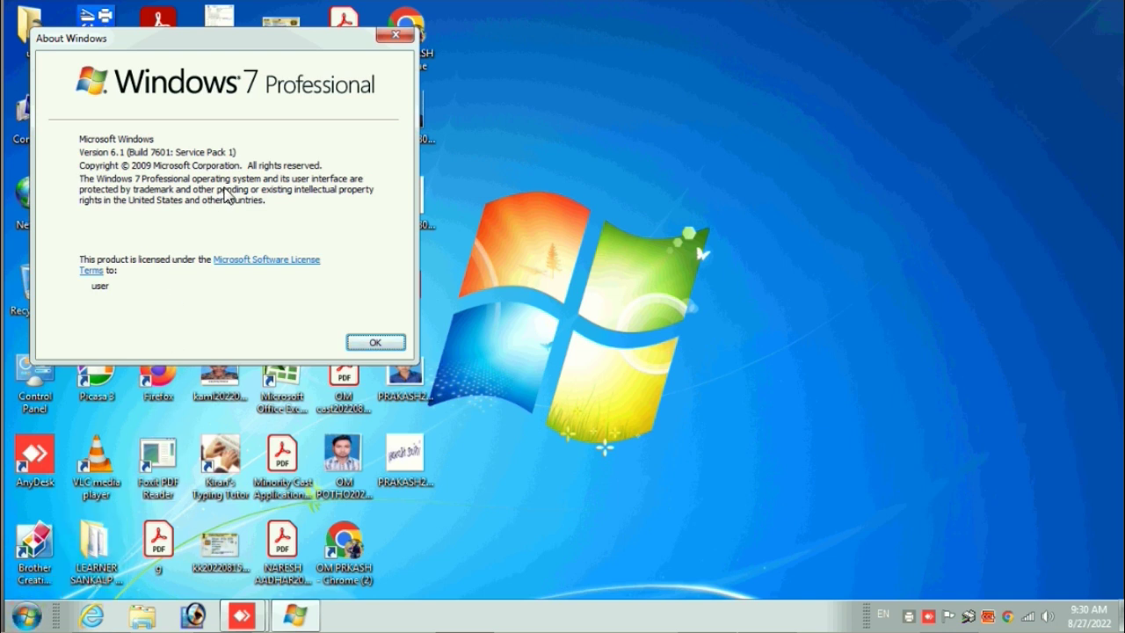
pyautogui.click(396, 38)
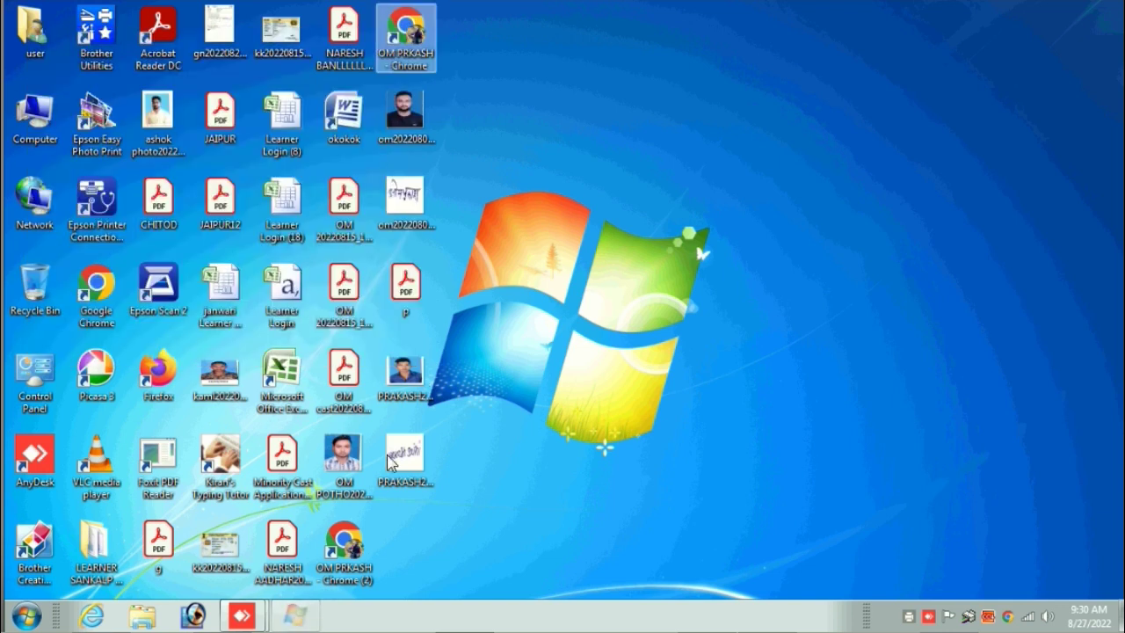
# Uninstall Morpho RD Service Driver version 2.0.1.54 through the Control Panel's list of installed programs
pyautogui.click(32, 619)
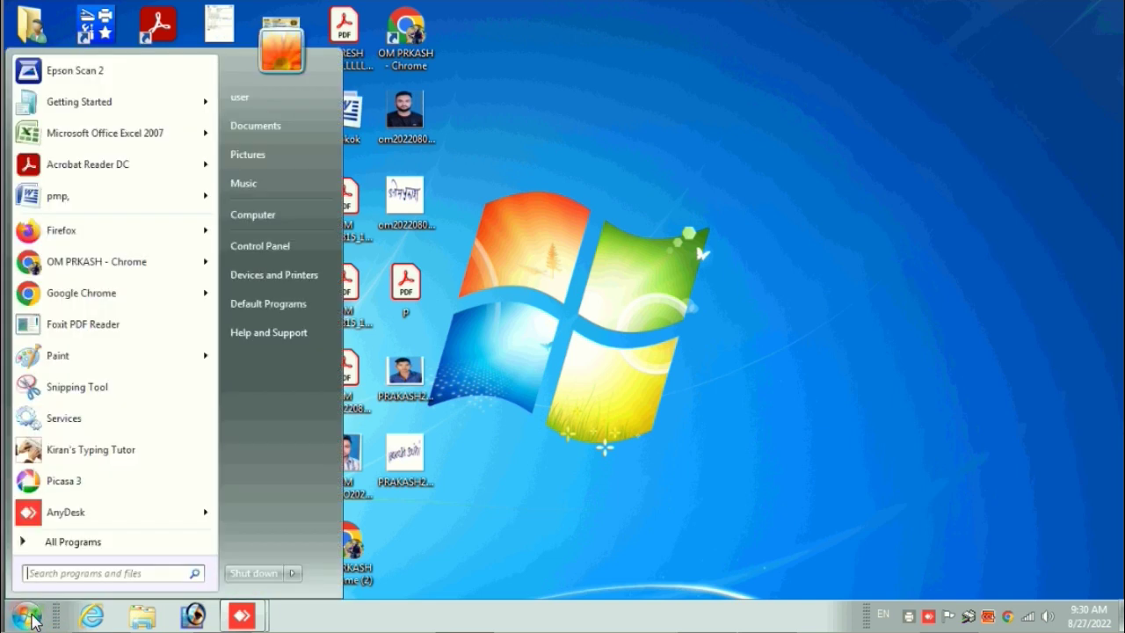
pyautogui.click(255, 248)
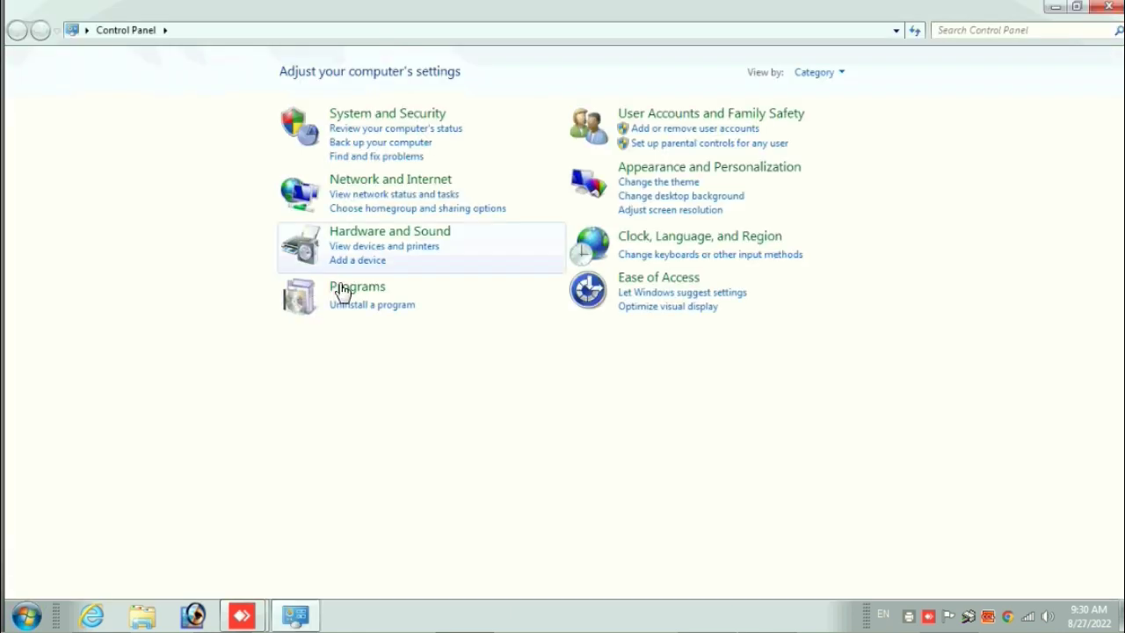
pyautogui.click(348, 307)
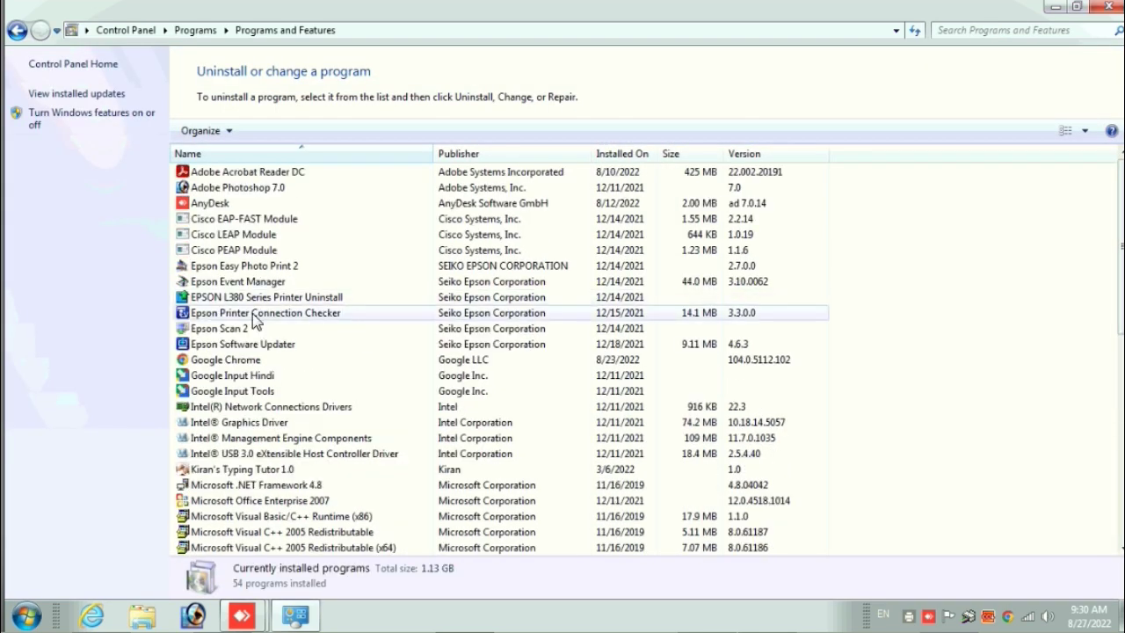
pyautogui.scroll(-5, 246, 318)
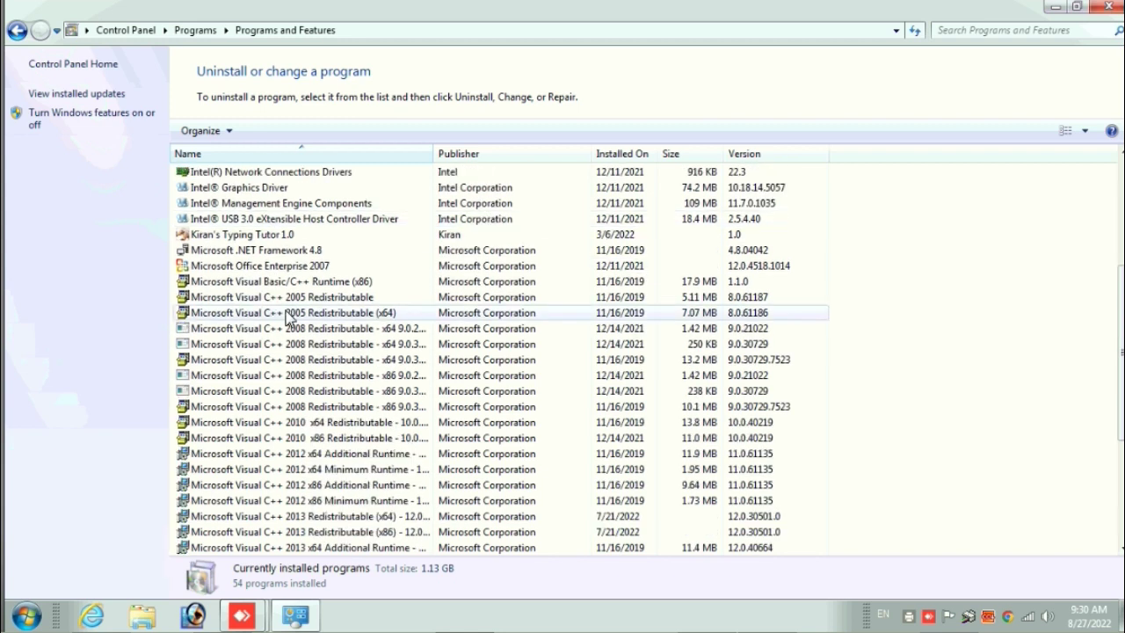
pyautogui.scroll(-2, 290, 320)
pyautogui.scroll(-3, 295, 319)
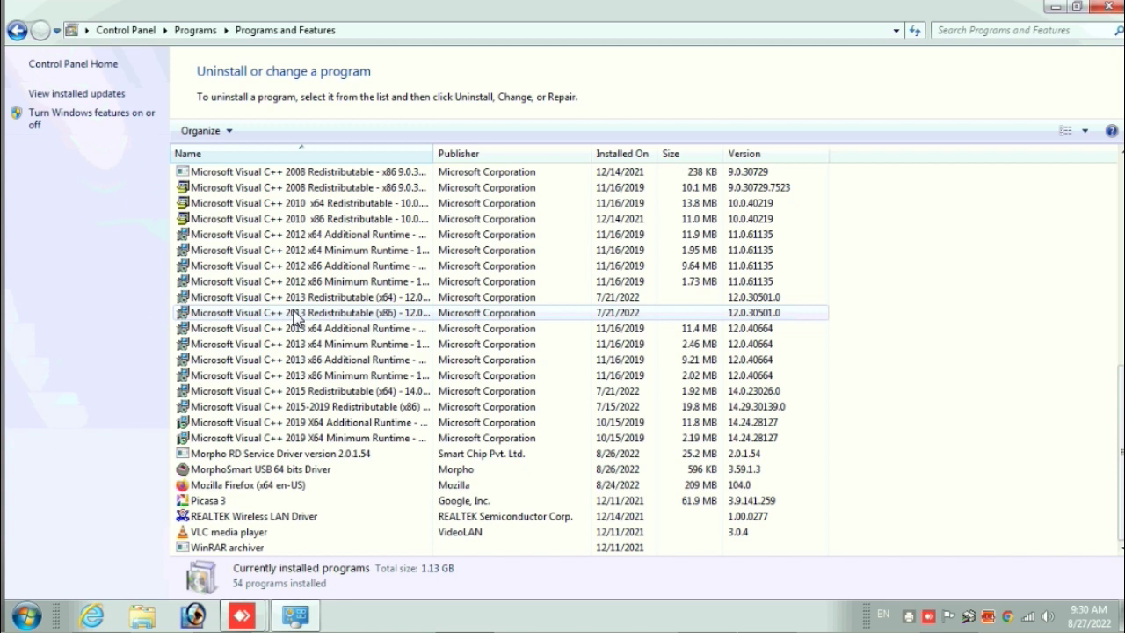
pyautogui.click(316, 457)
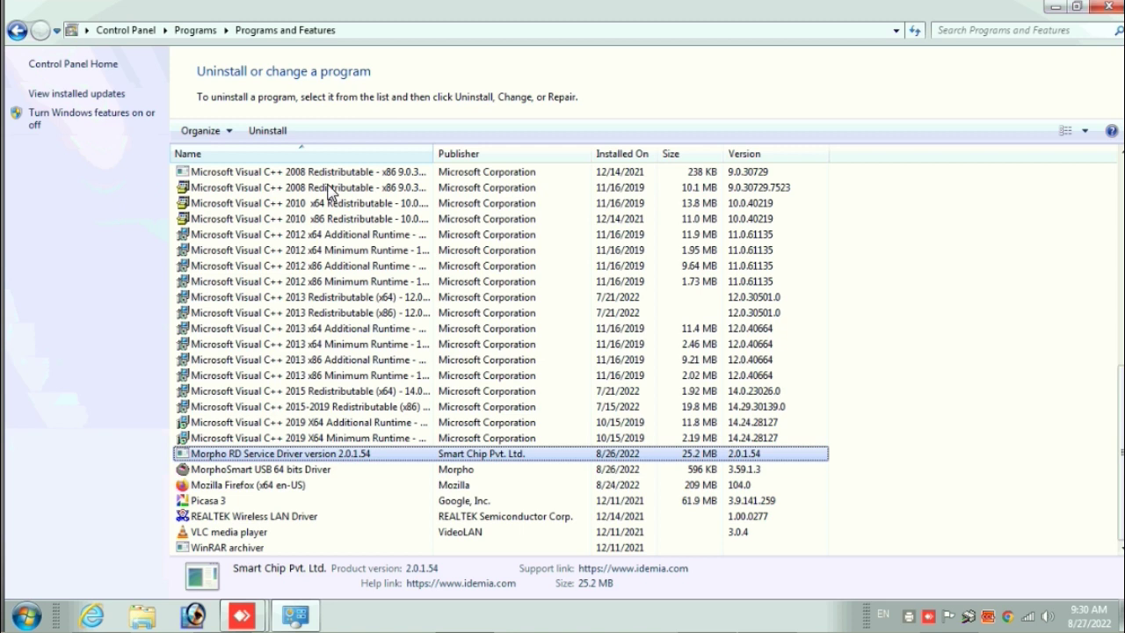
pyautogui.click(269, 132)
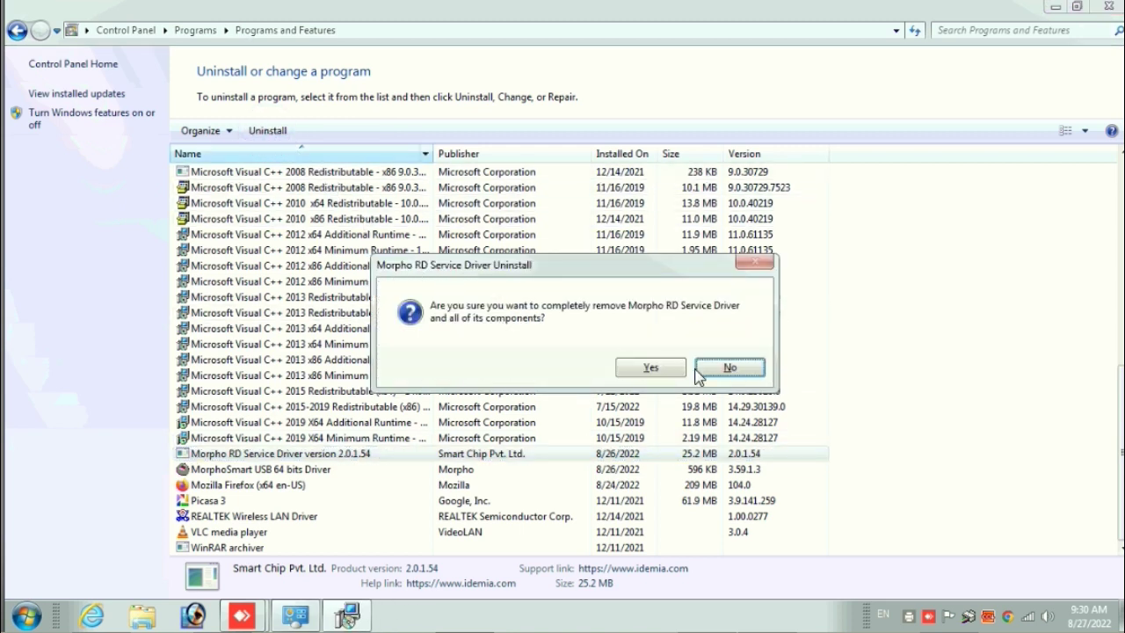
pyautogui.click(651, 368)
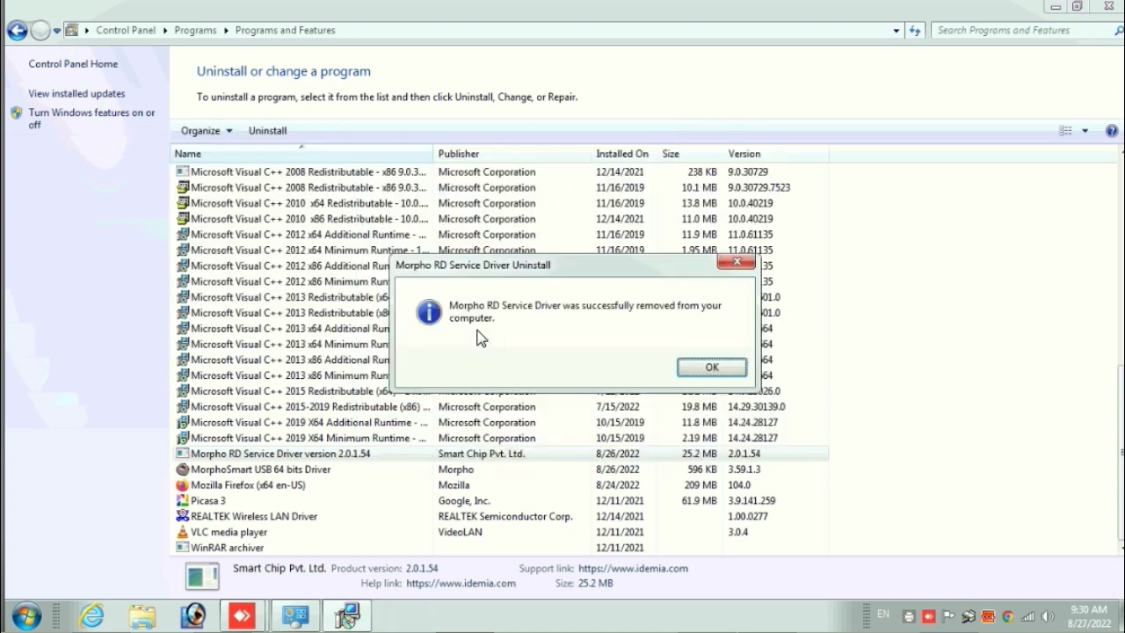
pyautogui.click(712, 369)
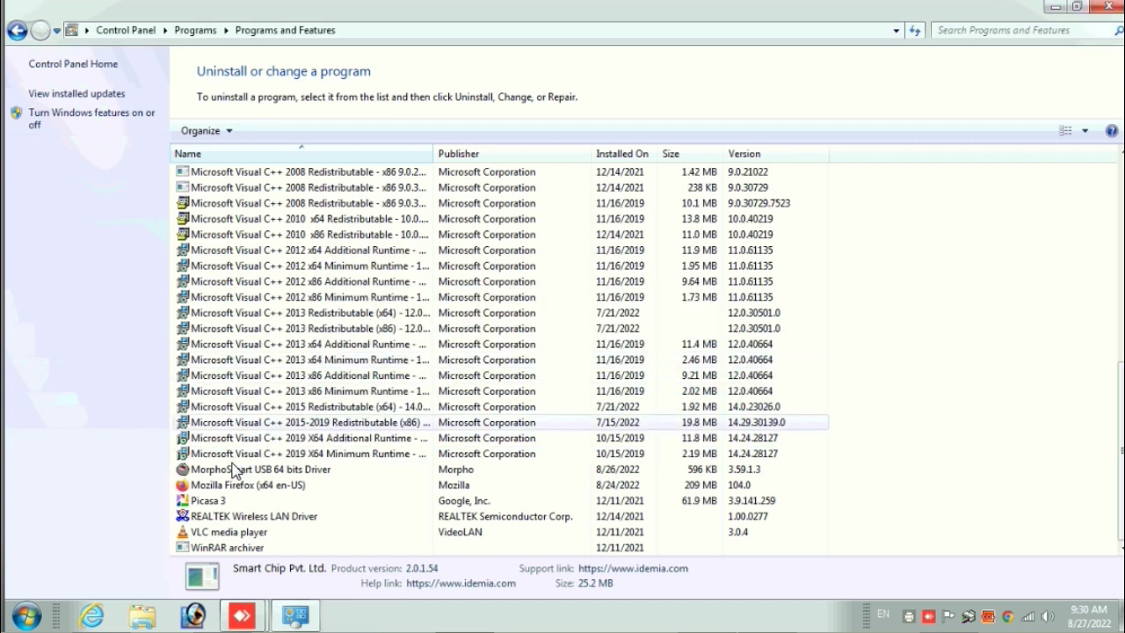
# Uninstall the MorphoSmart USB 64 bits Driver, letting it automatically close running applications, and close the installed programs list
pyautogui.click(264, 469)
pyautogui.click(268, 131)
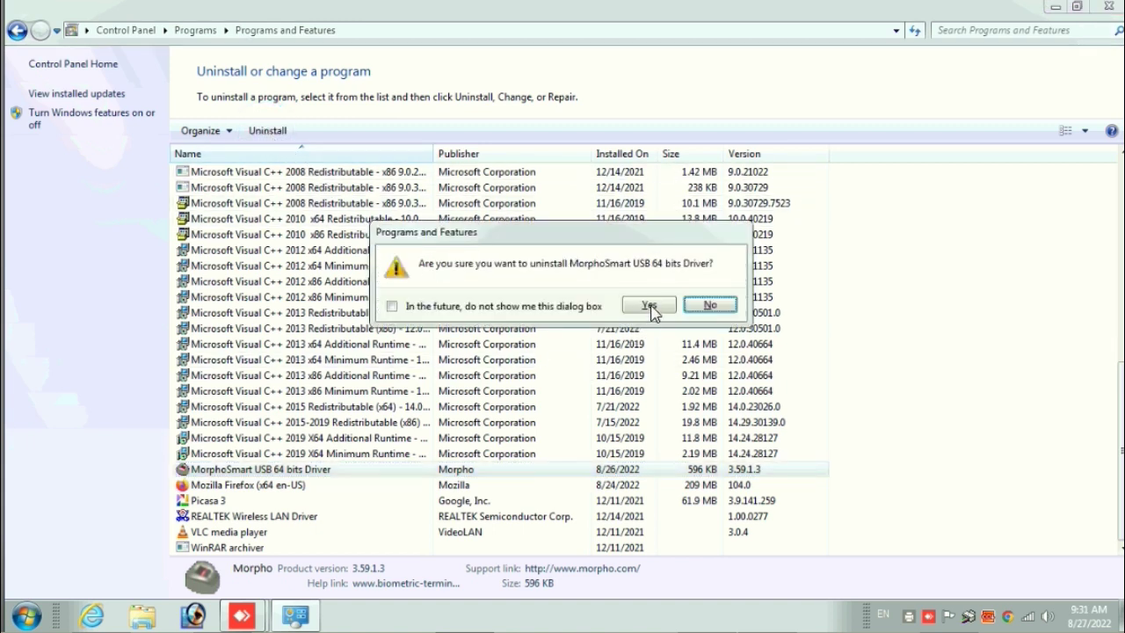
pyautogui.click(649, 305)
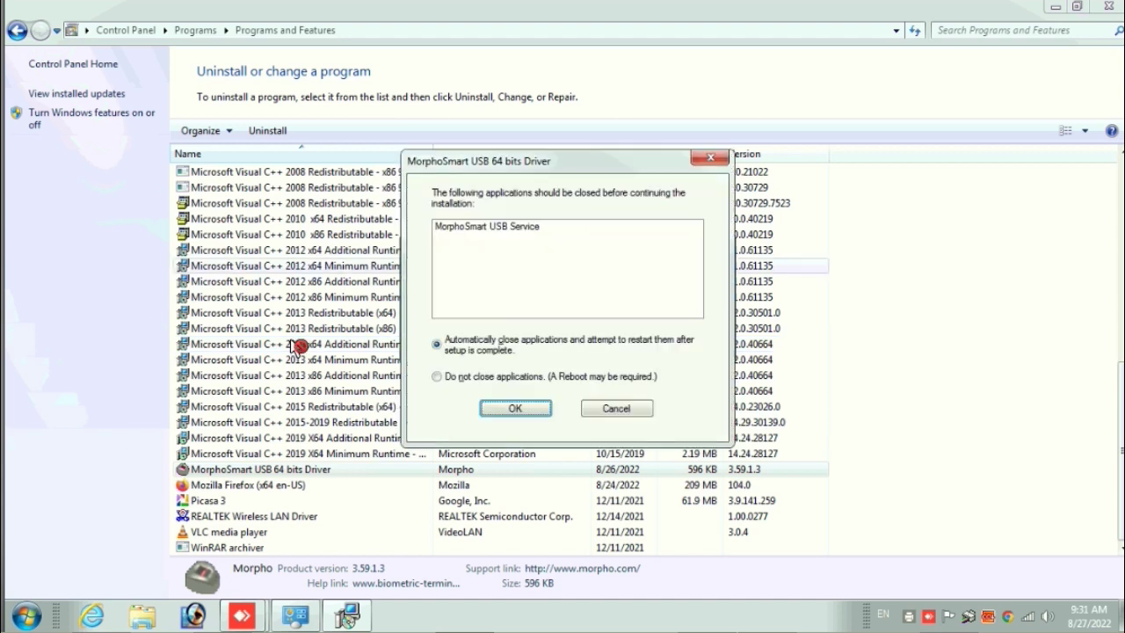
pyautogui.click(518, 411)
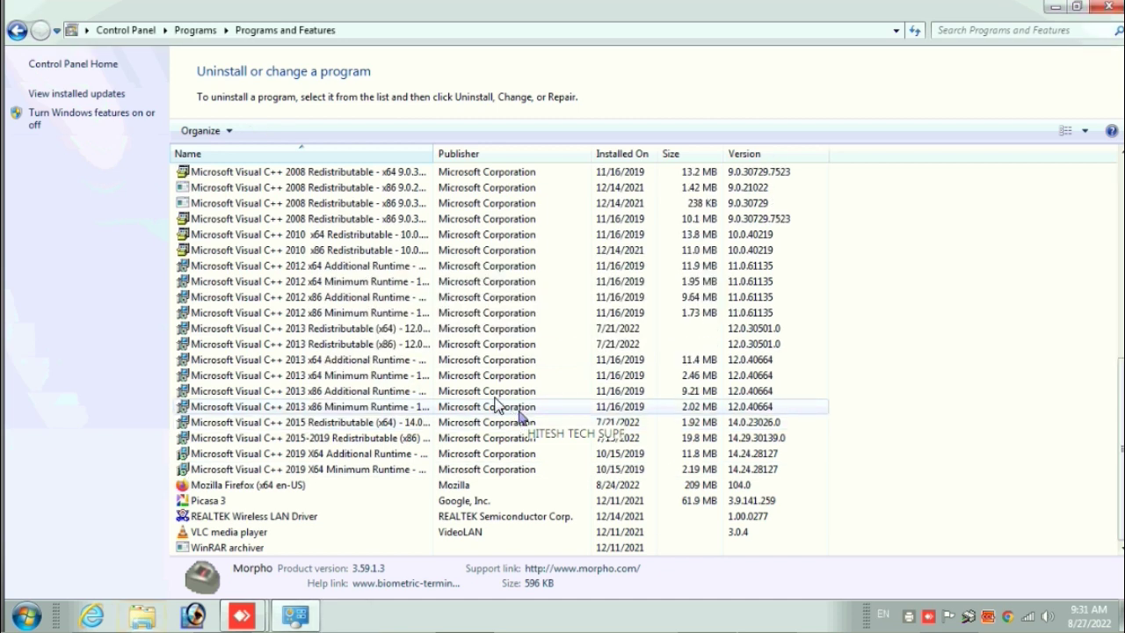
pyautogui.click(375, 380)
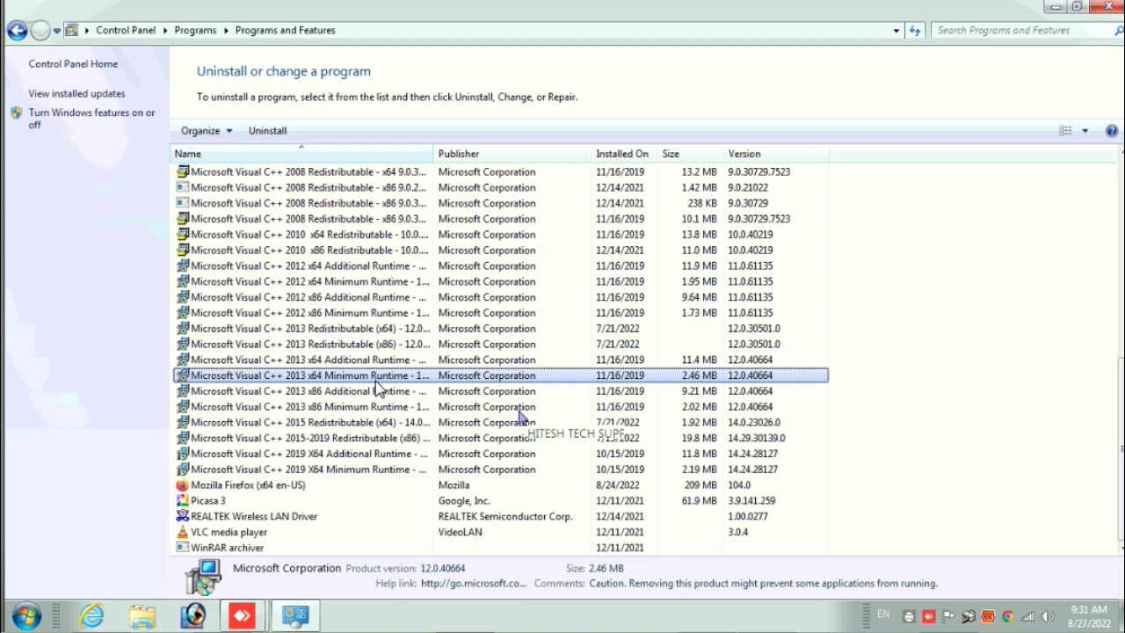
pyautogui.scroll(10, 322, 328)
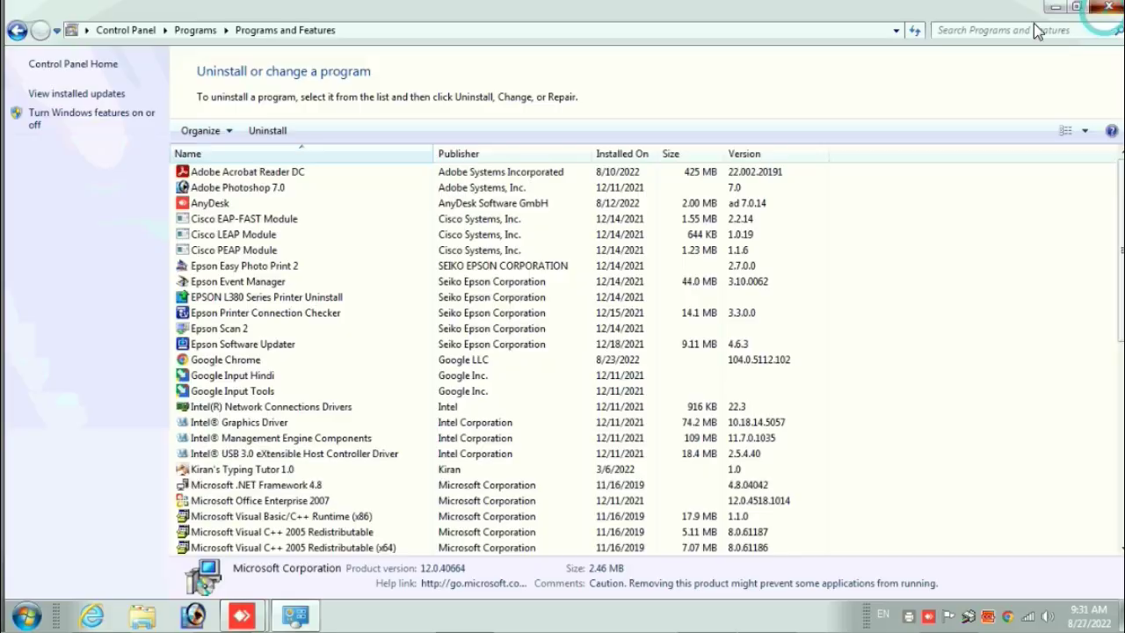
pyautogui.click(1086, 18)
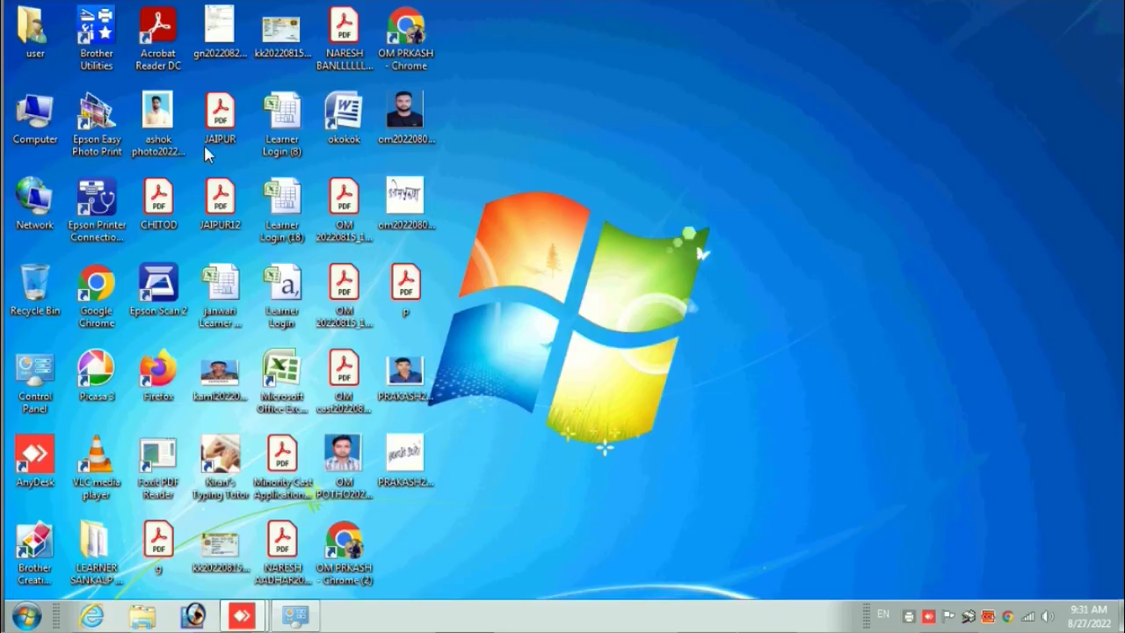
# Delete the MORPHORDLOG and MorphoRdServiceL0Soft folders from Local Disk (C:) and close the file window
pyautogui.doubleClick(34, 112)
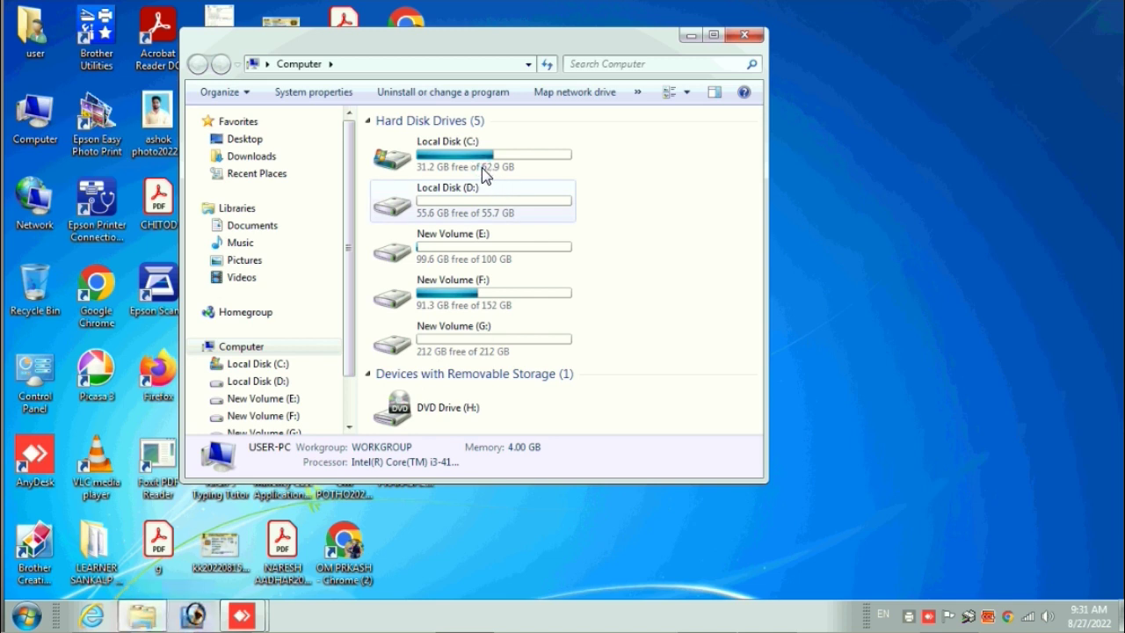
pyautogui.doubleClick(482, 166)
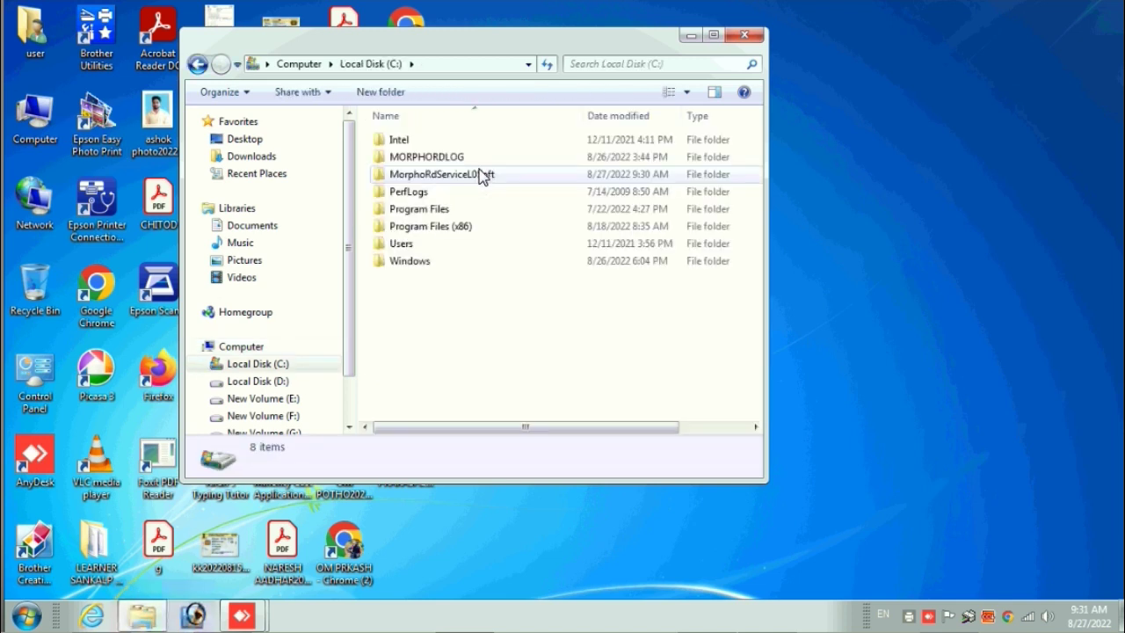
pyautogui.click(440, 169)
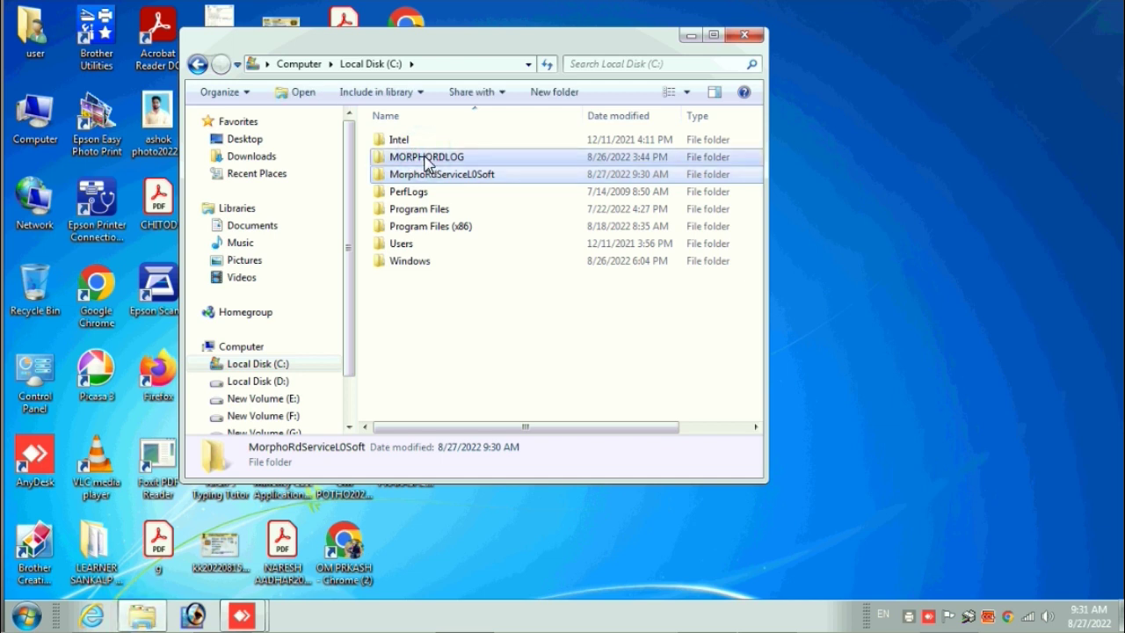
pyautogui.keyDown('ctrl'); pyautogui.click(427, 158); pyautogui.keyUp('ctrl')
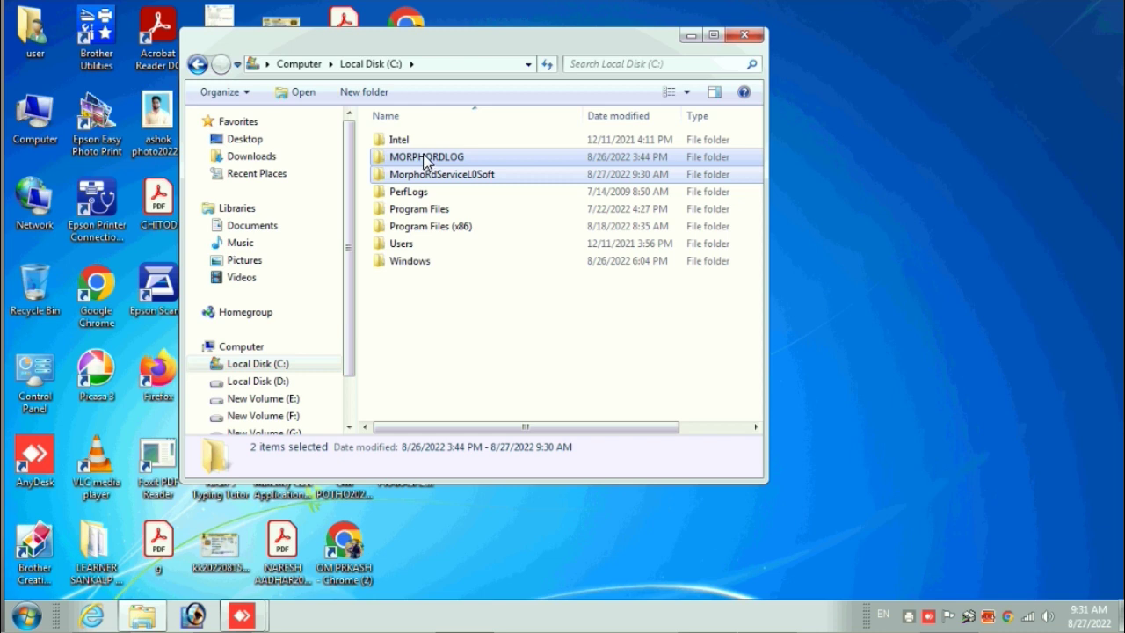
pyautogui.press('Delete')
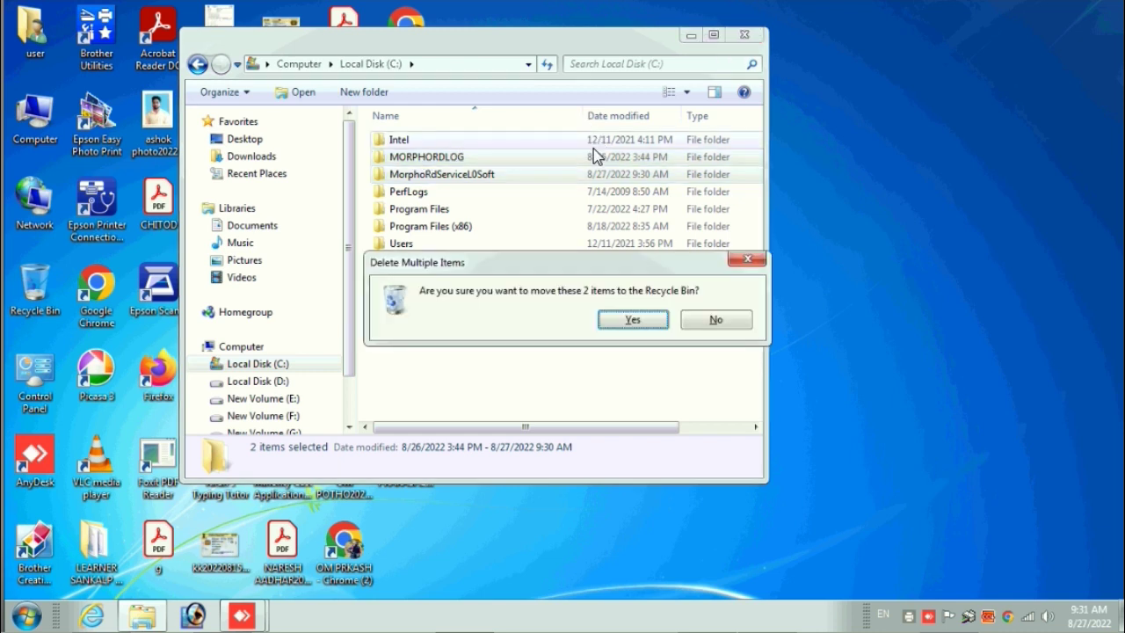
pyautogui.click(637, 323)
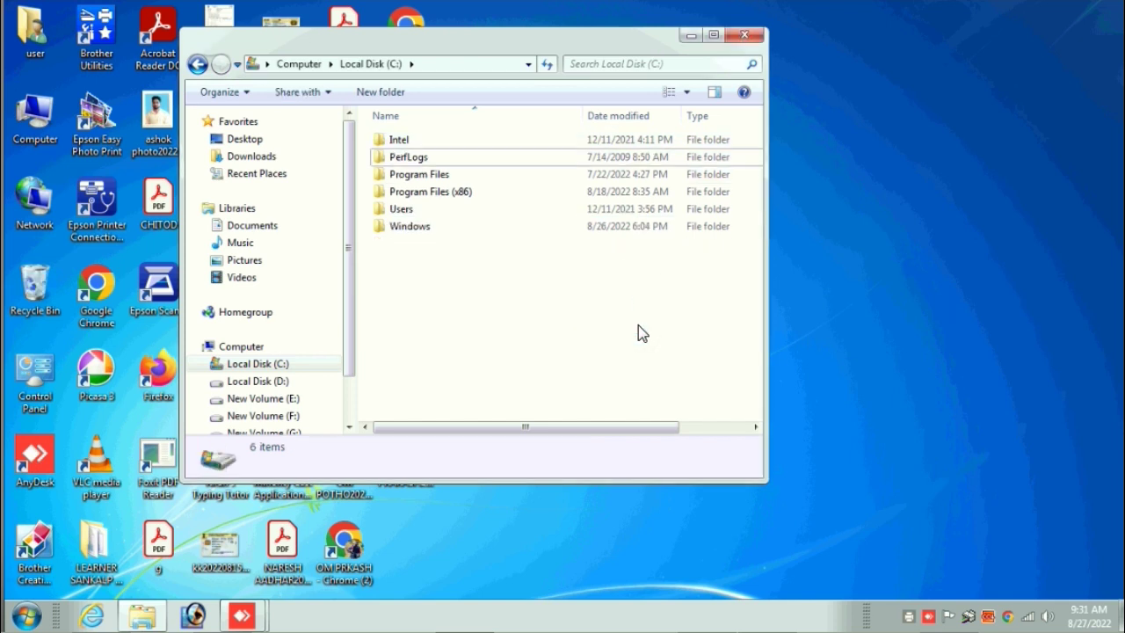
pyautogui.click(745, 36)
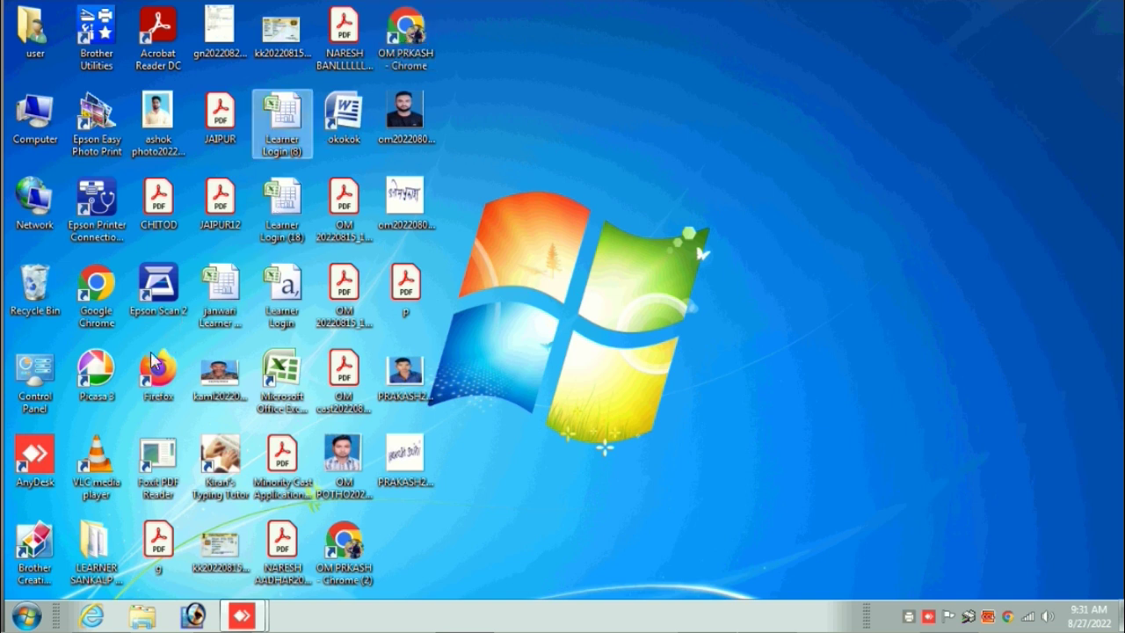
# Download 0037 Morpho File Window7 or 10.zip from Google Drive in Chrome and show it in its folder
pyautogui.doubleClick(97, 316)
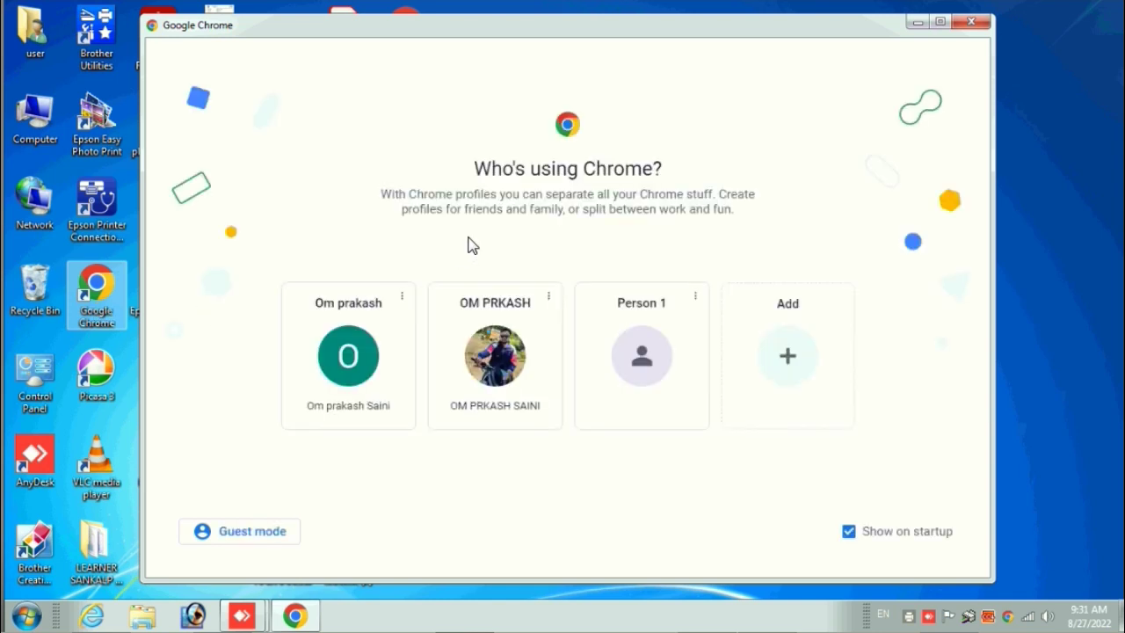
pyautogui.click(464, 346)
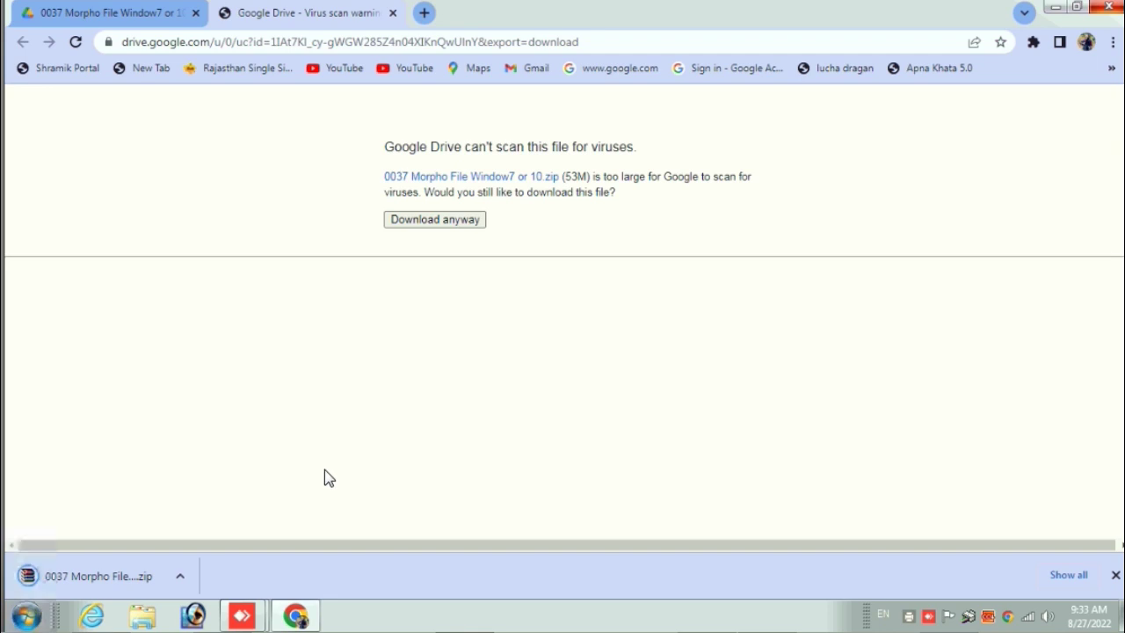
pyautogui.click(183, 579)
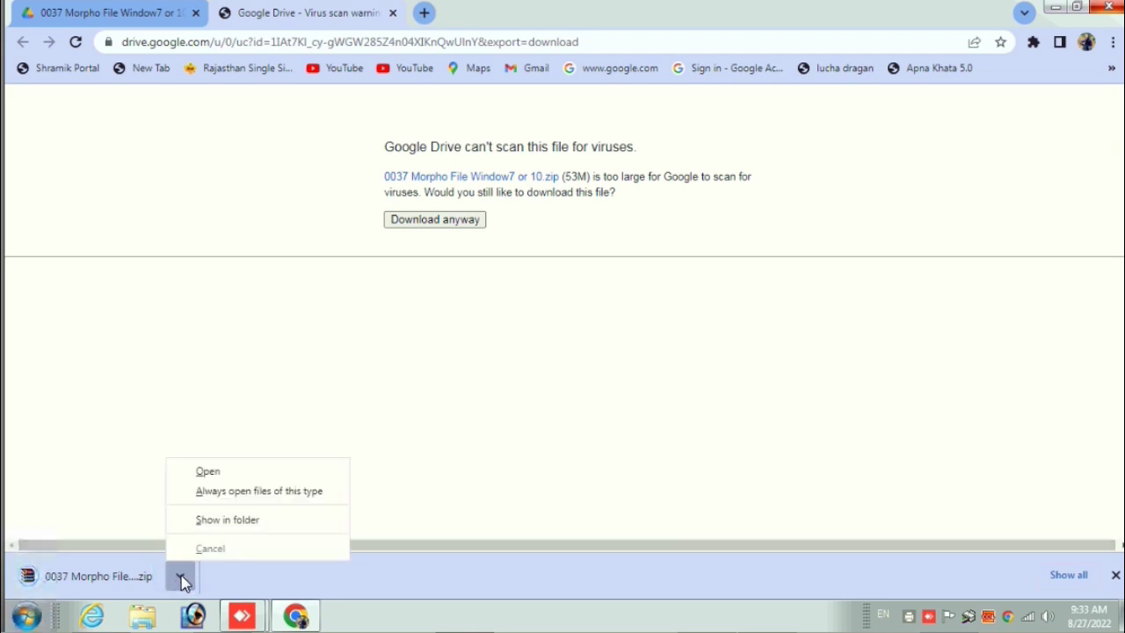
pyautogui.click(228, 520)
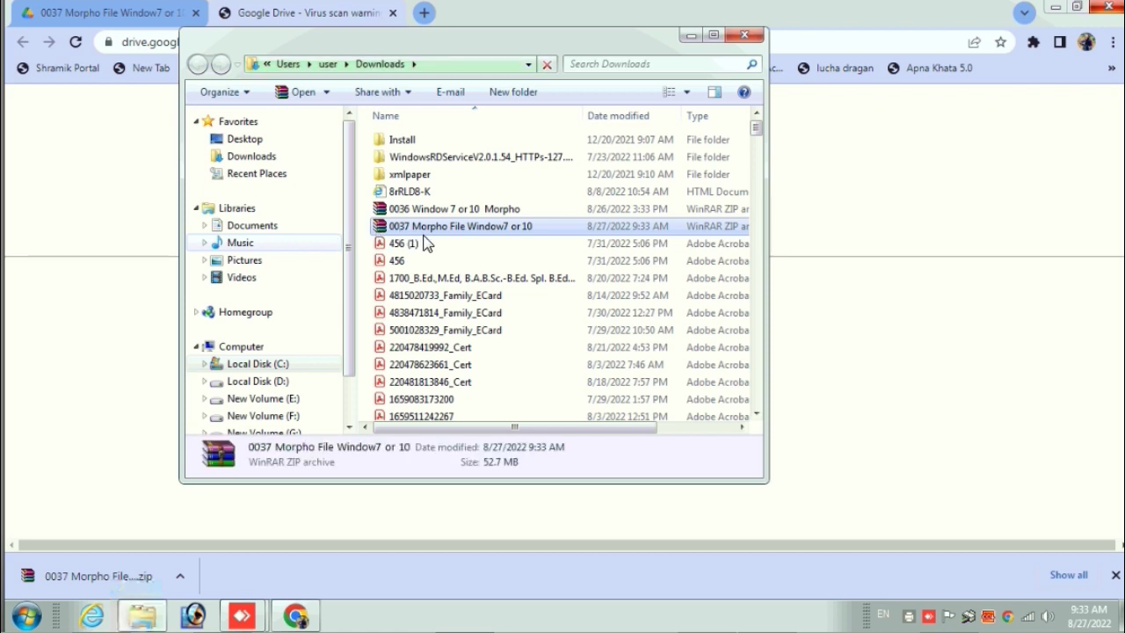
# Extract the 0037 Morpho File Window7 or 10 archive to its own folder in Downloads, entering the archive password
pyautogui.click(430, 227)
pyautogui.rightClick(433, 238)
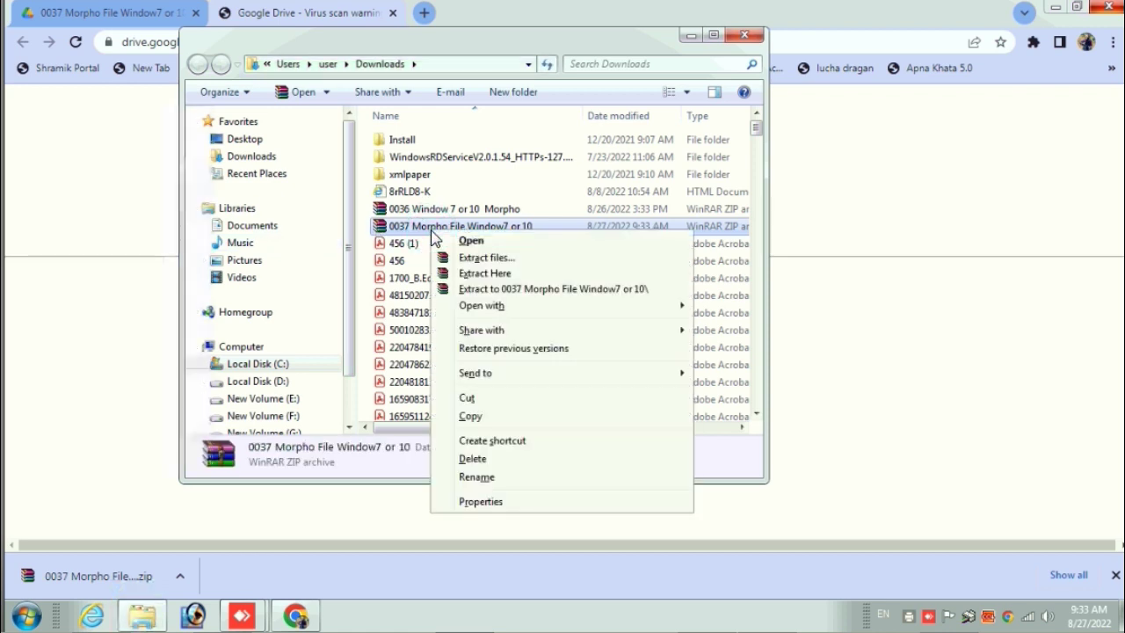
pyautogui.click(475, 260)
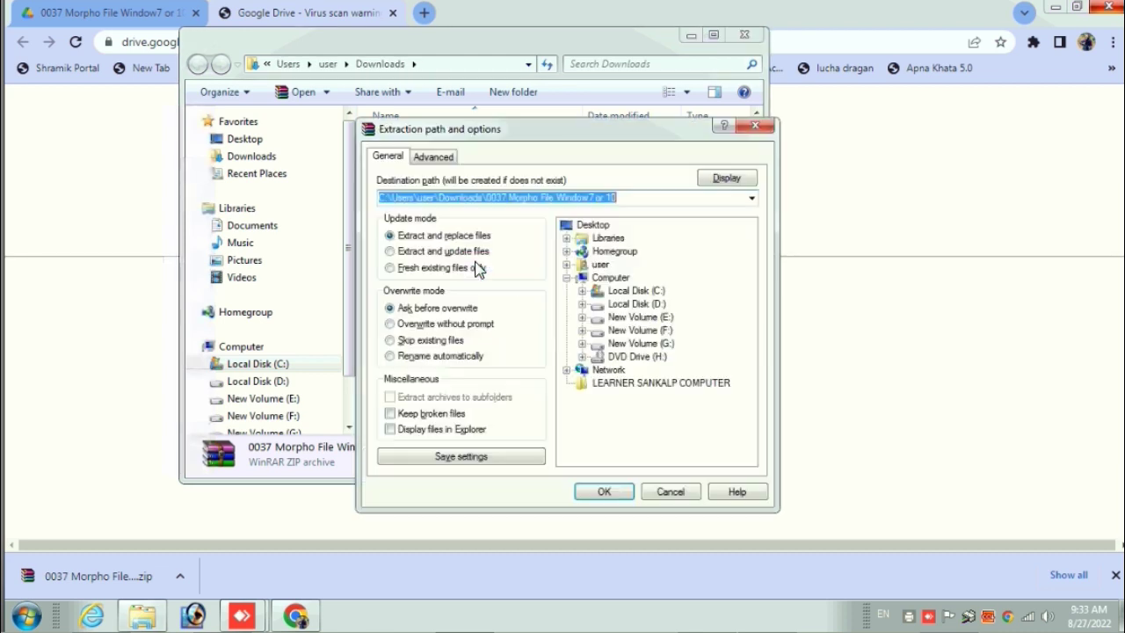
pyautogui.click(616, 493)
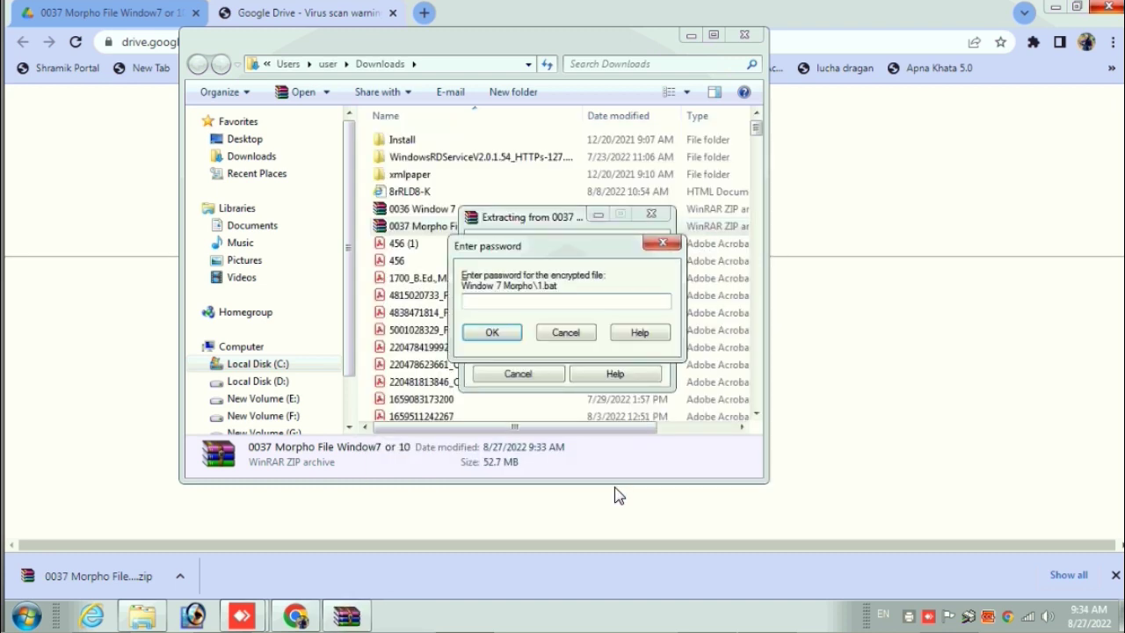
pyautogui.hotkey('ctrl', 'v')
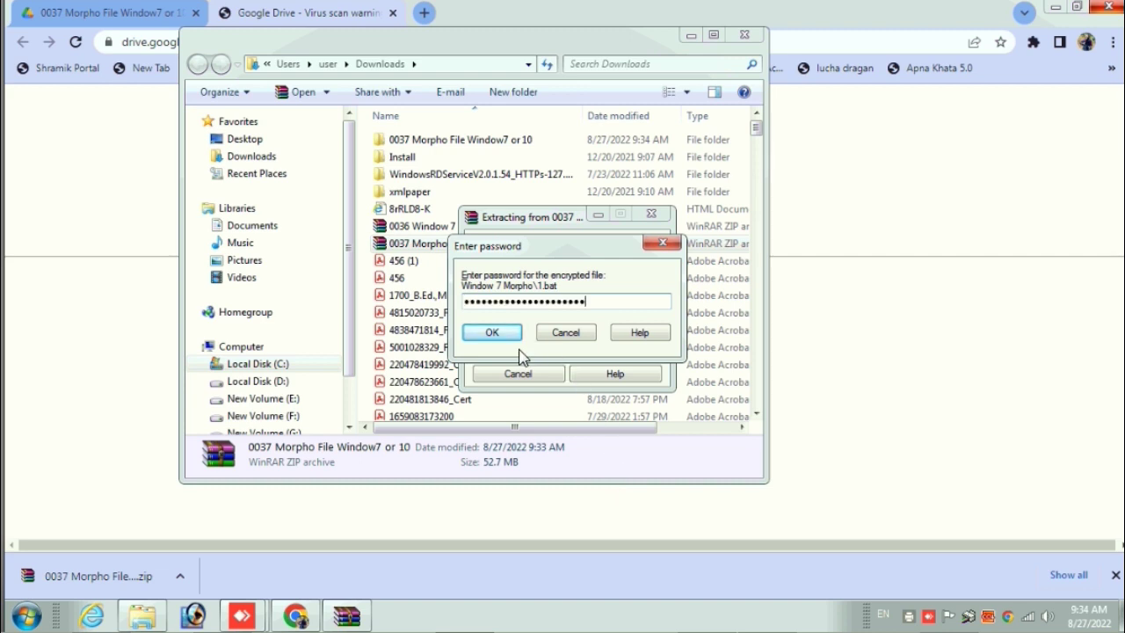
pyautogui.click(494, 341)
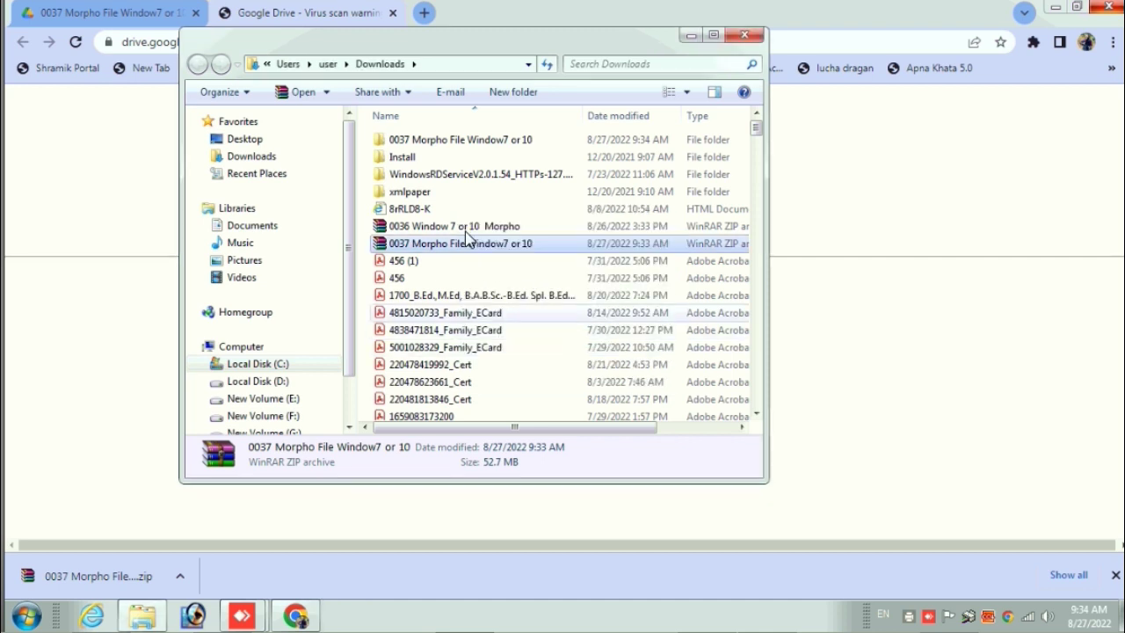
# Transfer the Window 7 Morpho folder from the extracted archive folder to Local Disk (C:) and close the browser
pyautogui.doubleClick(427, 143)
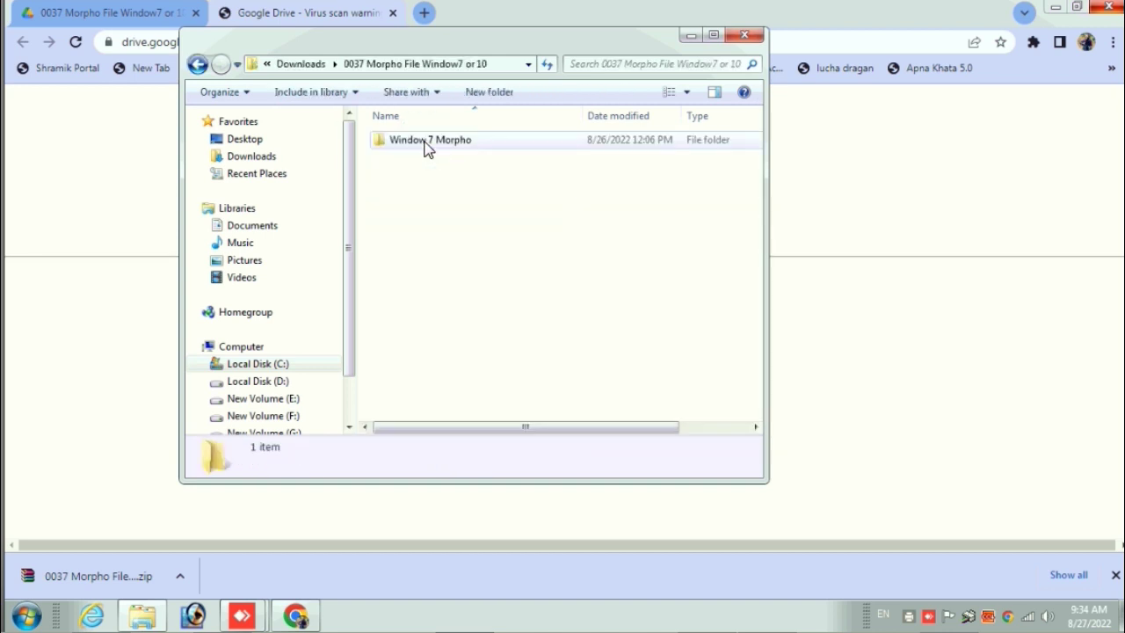
pyautogui.click(428, 142)
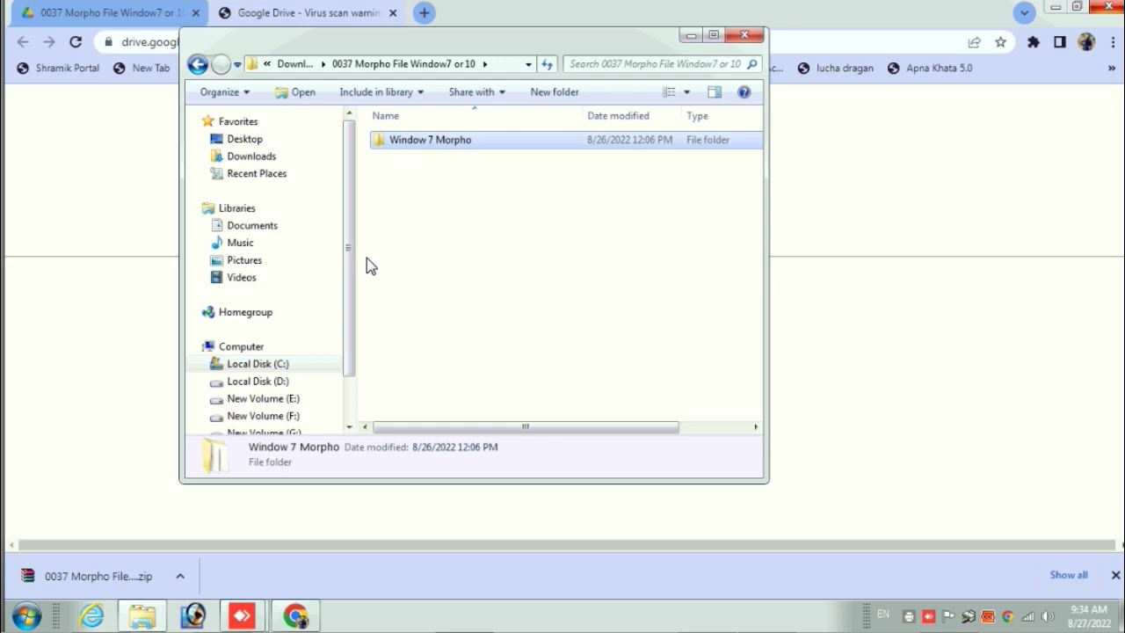
pyautogui.click(266, 366)
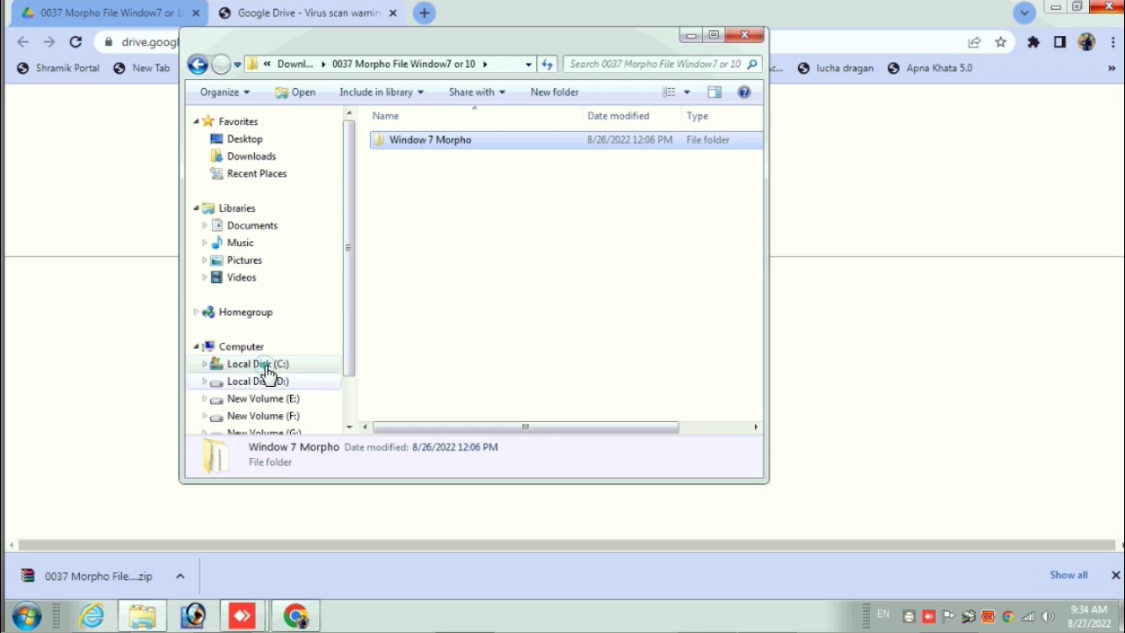
pyautogui.click(401, 309)
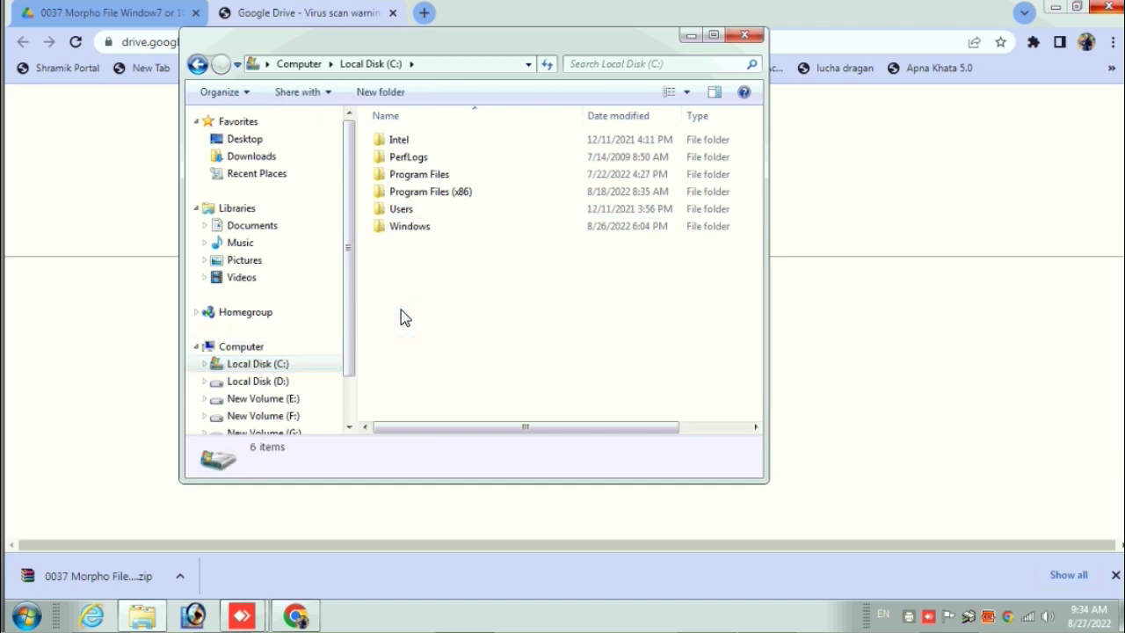
pyautogui.hotkey('ctrl', 'v')
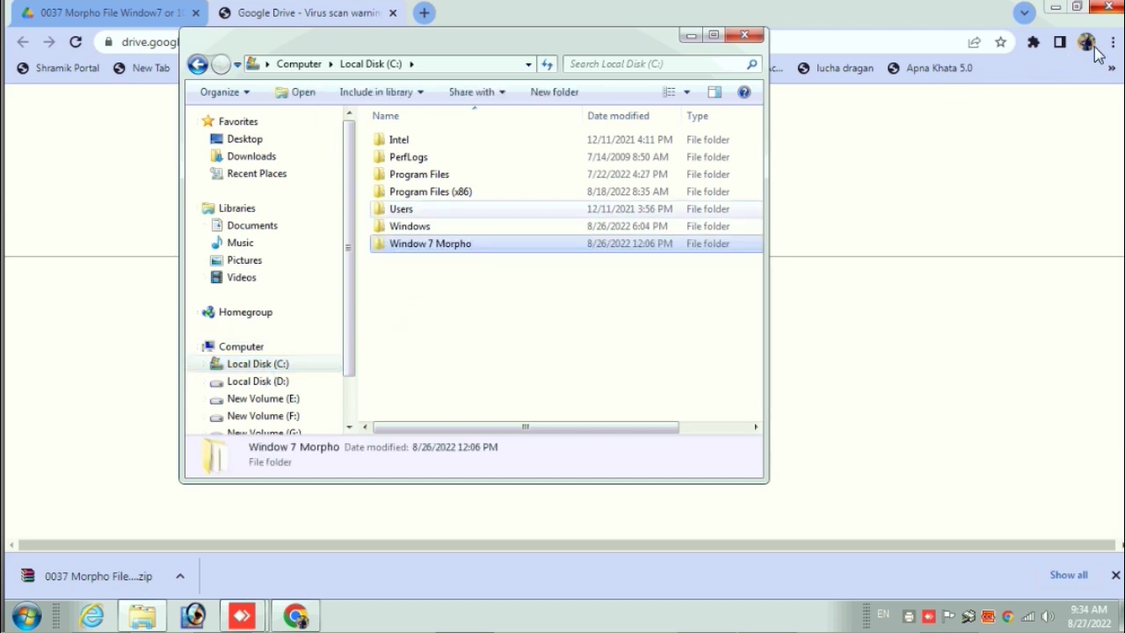
pyautogui.click(1117, 8)
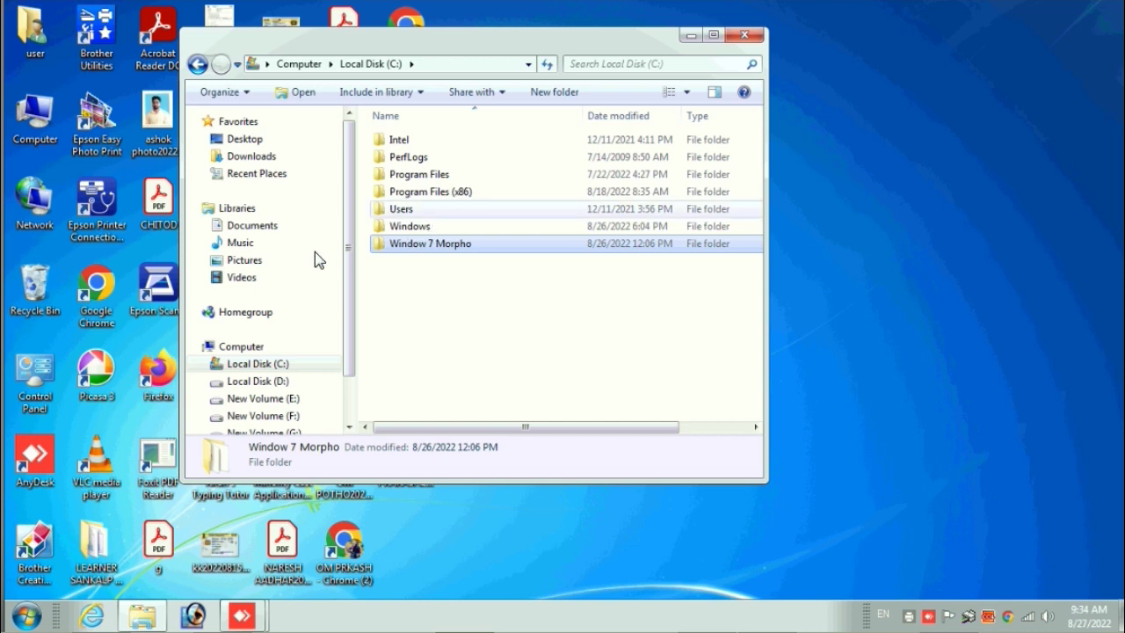
# Run batch file 1 from the Window 7 Morpho folder on C: and start Disk Cleanup for drive C:
pyautogui.doubleClick(411, 247)
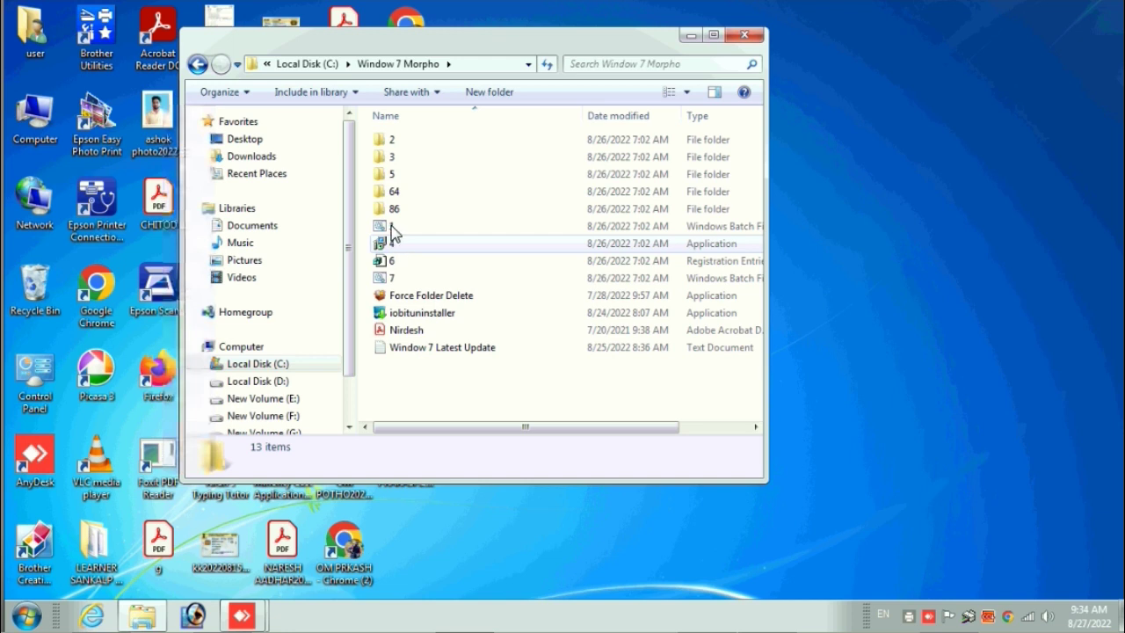
pyautogui.doubleClick(391, 226)
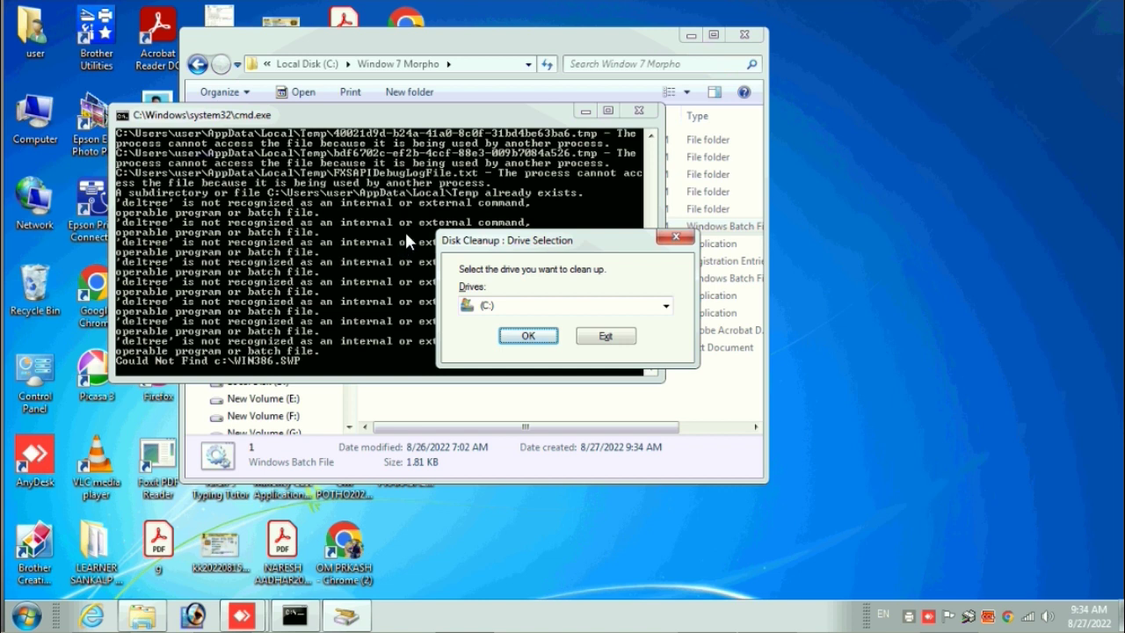
pyautogui.click(532, 337)
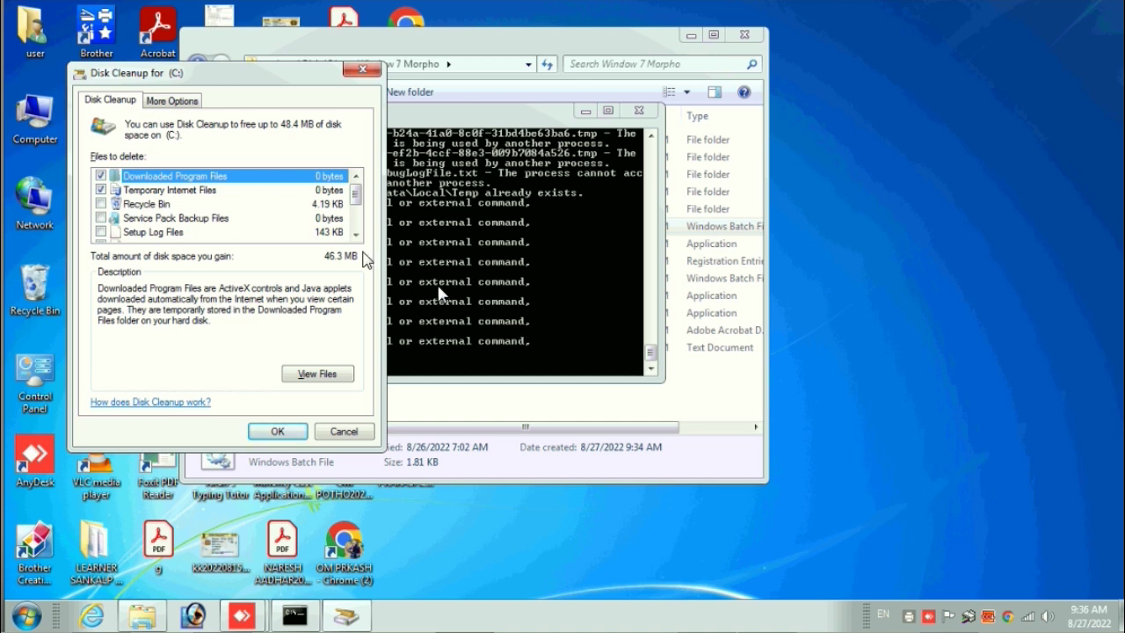
# Add Recycle Bin, Service Pack Backup Files, Setup Log Files, both system error dump types and Temporary files to the cleanup, and permanently delete all selected files
pyautogui.click(102, 204)
pyautogui.click(101, 219)
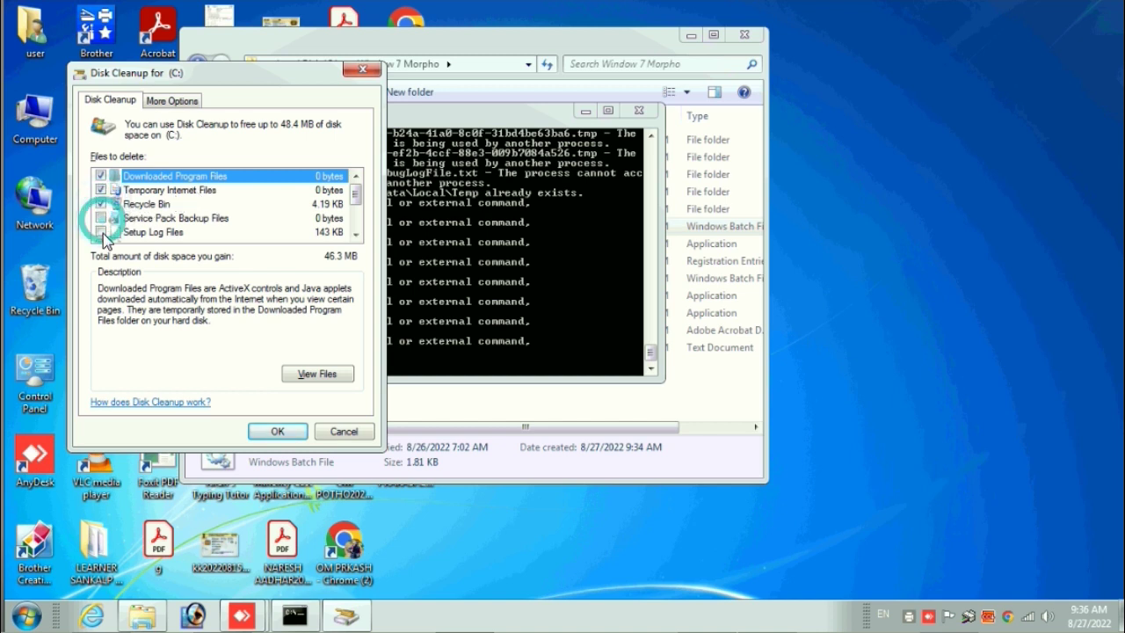
pyautogui.click(101, 232)
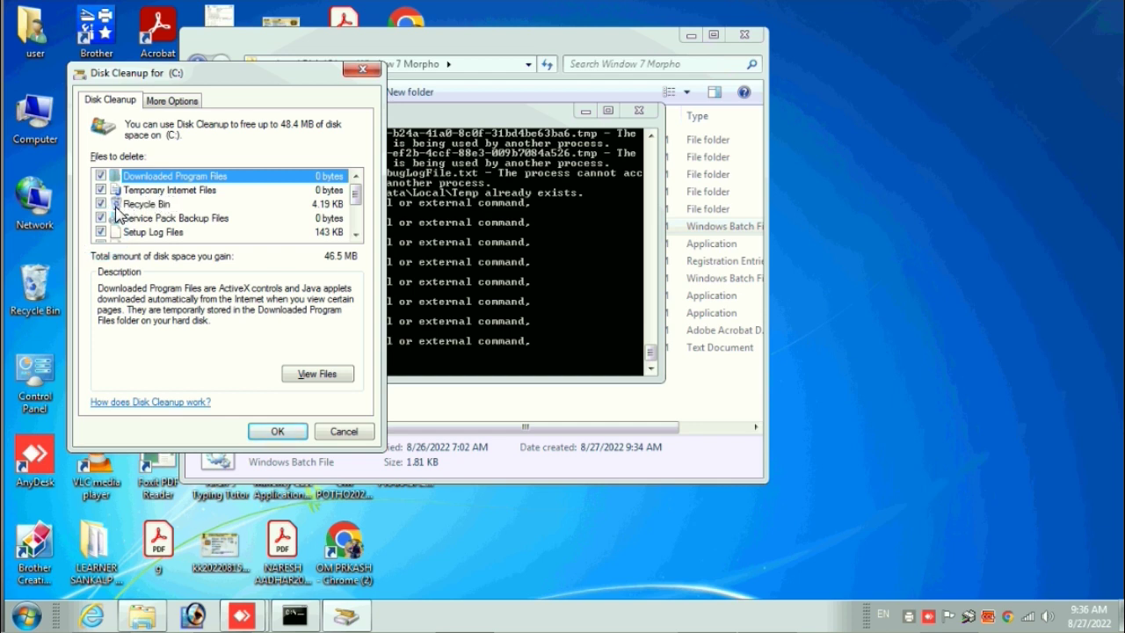
pyautogui.scroll(-1, 117, 217)
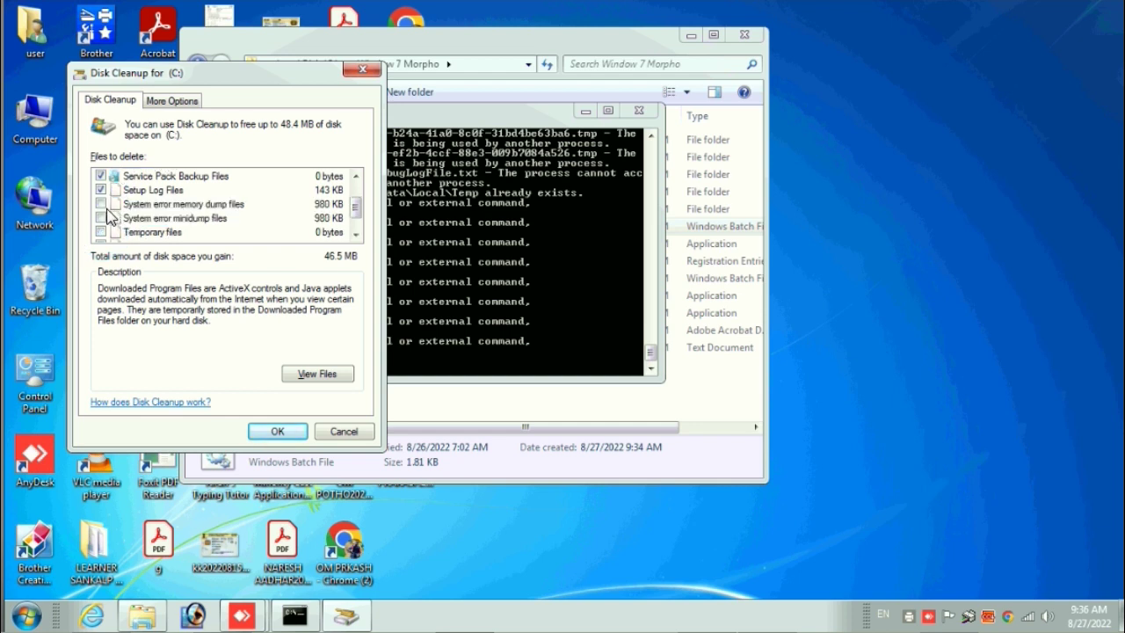
pyautogui.click(103, 204)
pyautogui.click(102, 218)
pyautogui.click(102, 233)
pyautogui.scroll(-1, 141, 224)
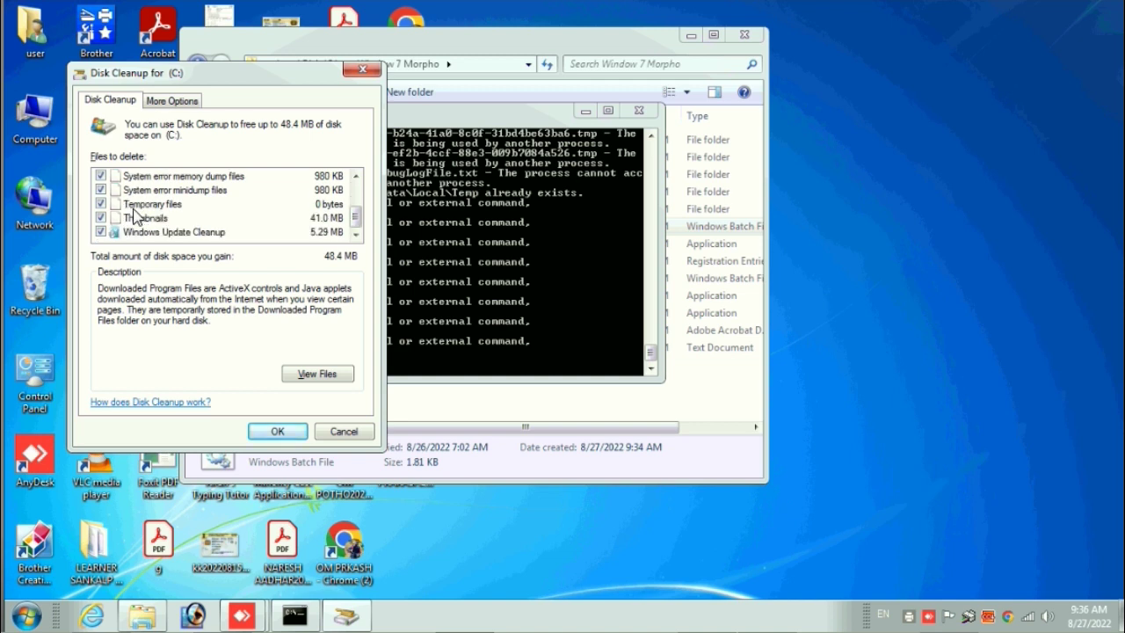
pyautogui.scroll(3, 211, 194)
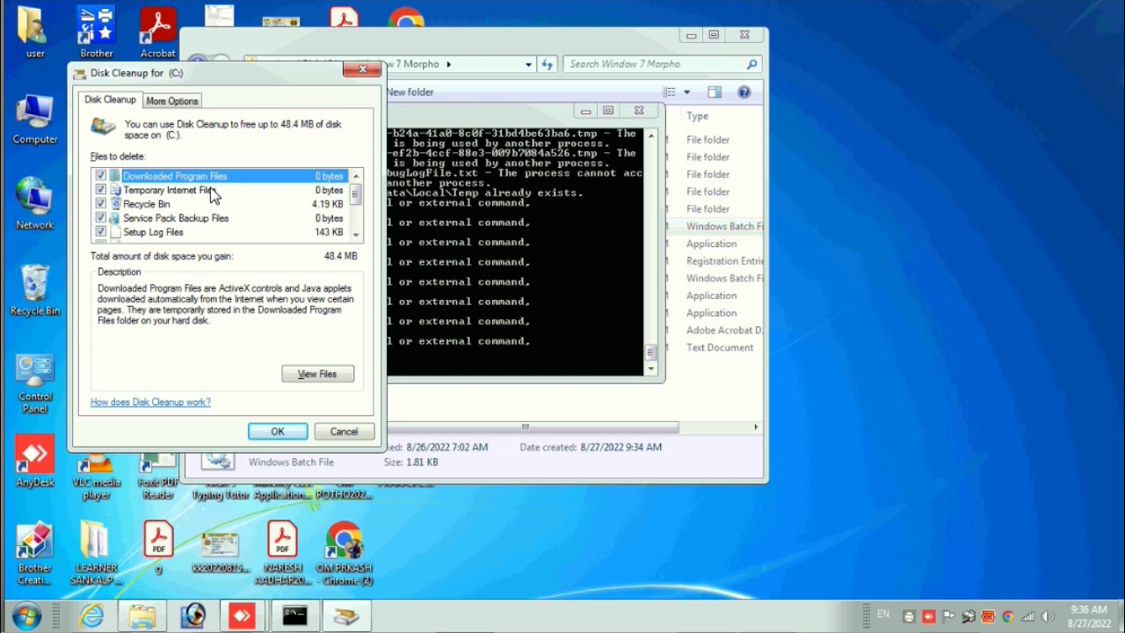
pyautogui.click(280, 431)
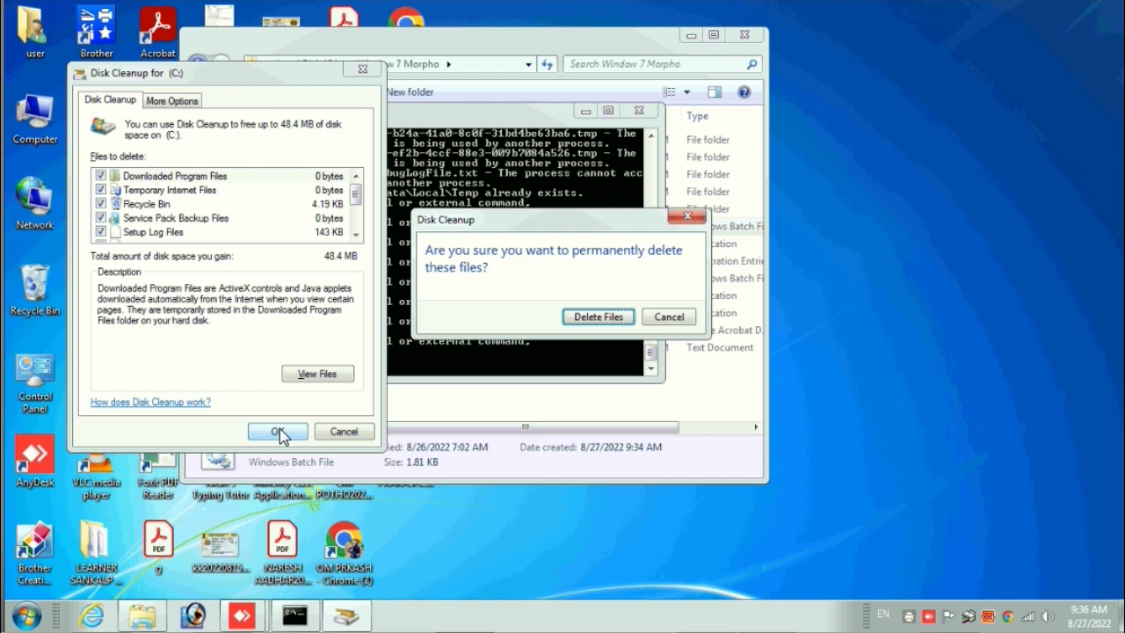
pyautogui.click(598, 317)
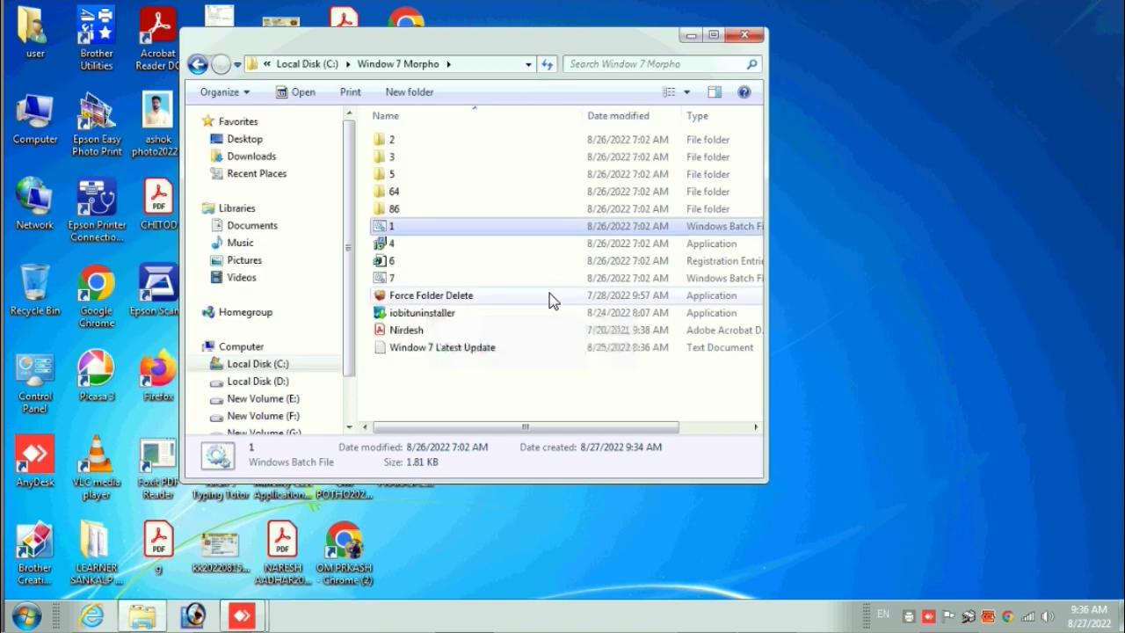
# Install the certificate file from folder 2 of Window 7 Morpho into the Trusted Root Certification Authorities store
pyautogui.click(387, 147)
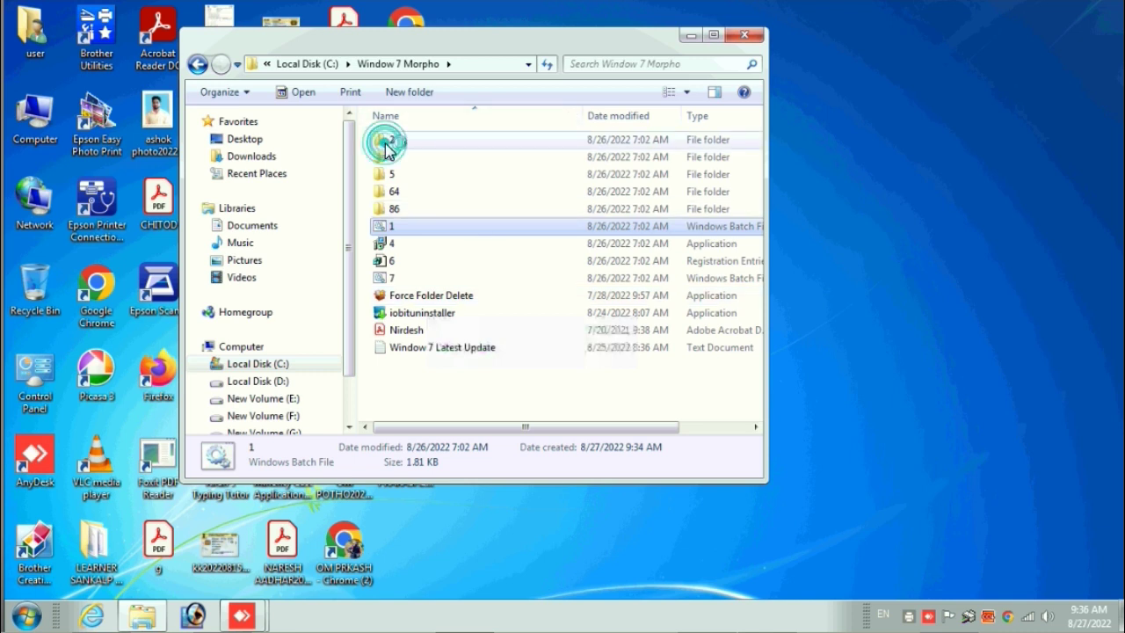
pyautogui.click(387, 148)
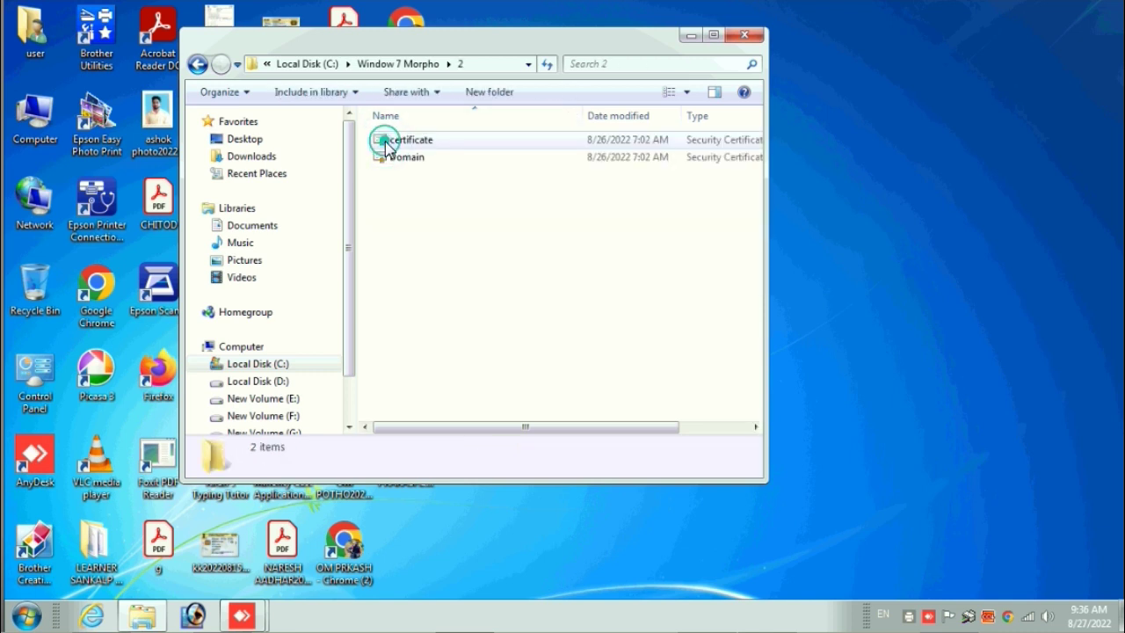
pyautogui.doubleClick(387, 145)
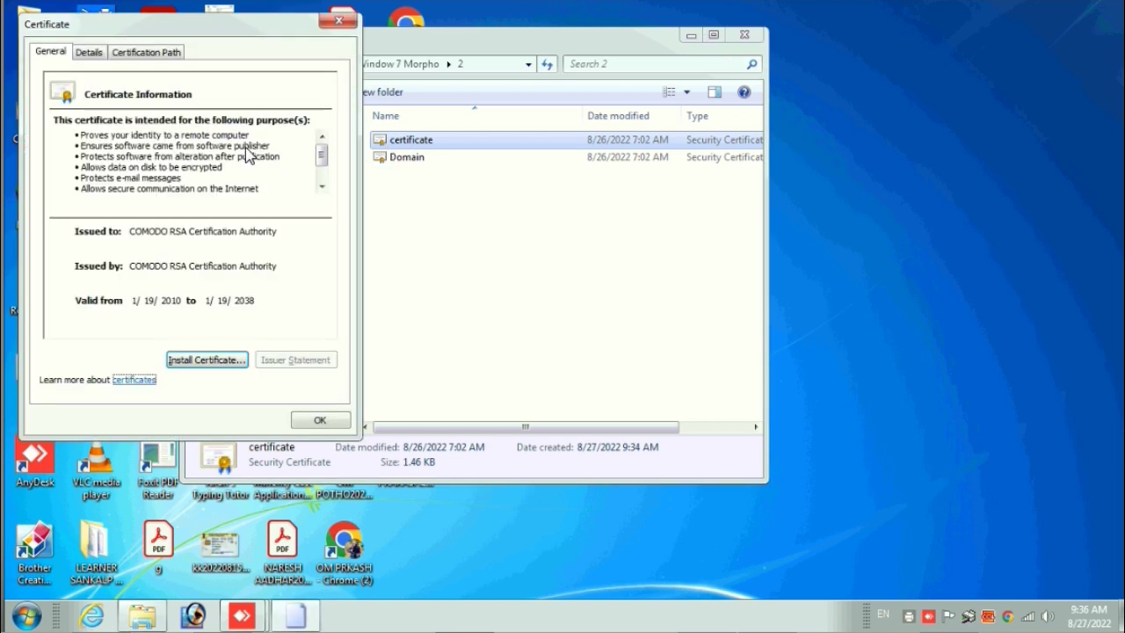
pyautogui.click(223, 362)
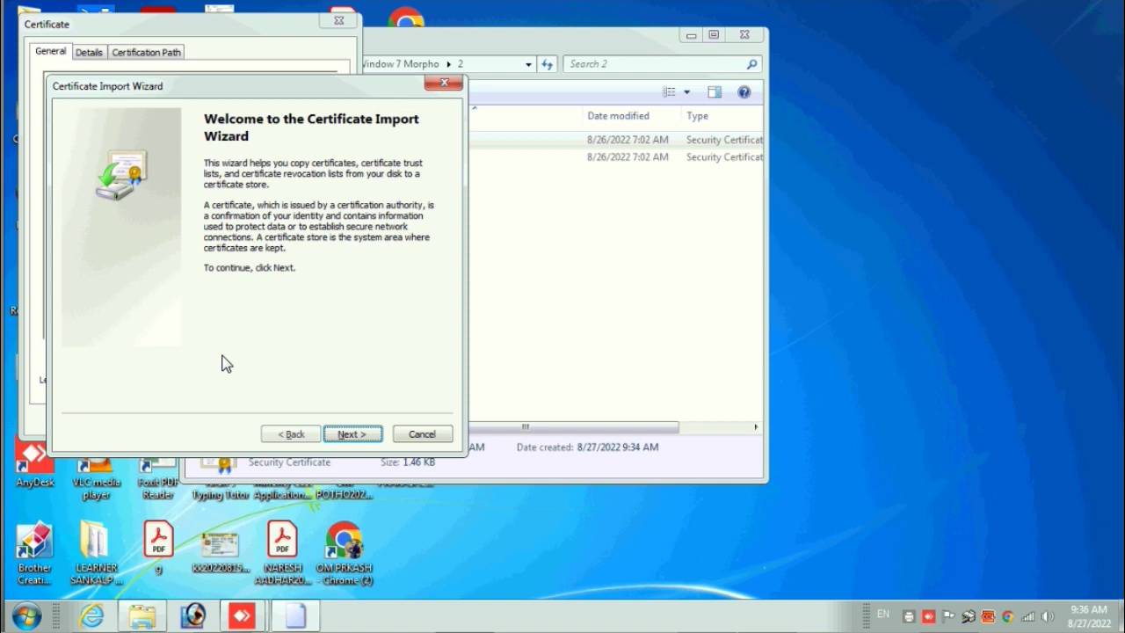
pyautogui.click(368, 436)
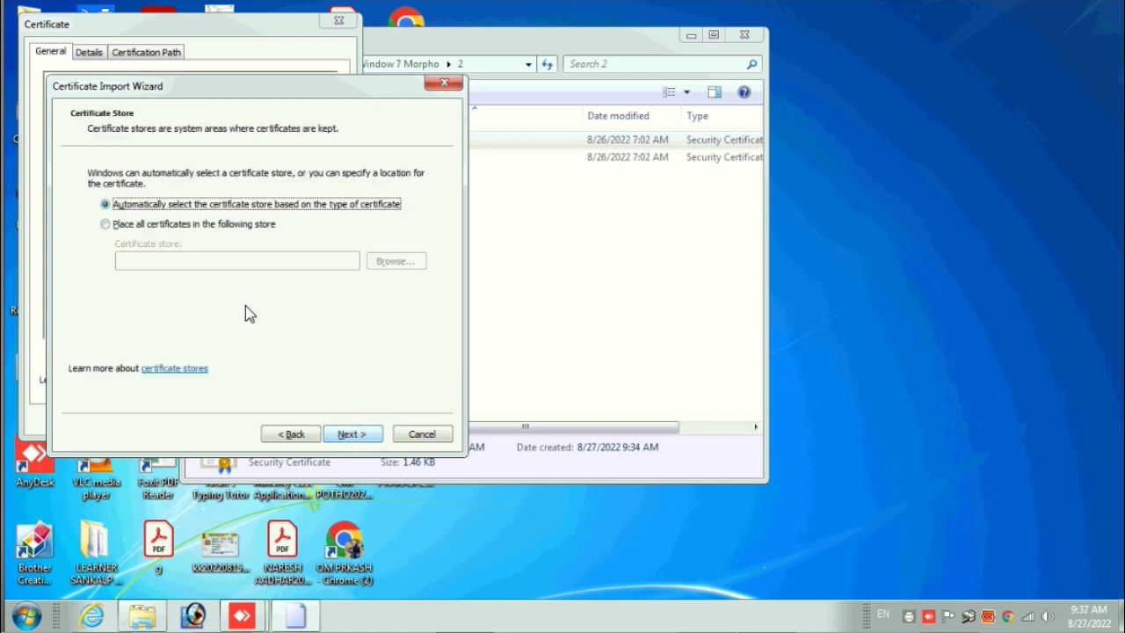
pyautogui.click(184, 227)
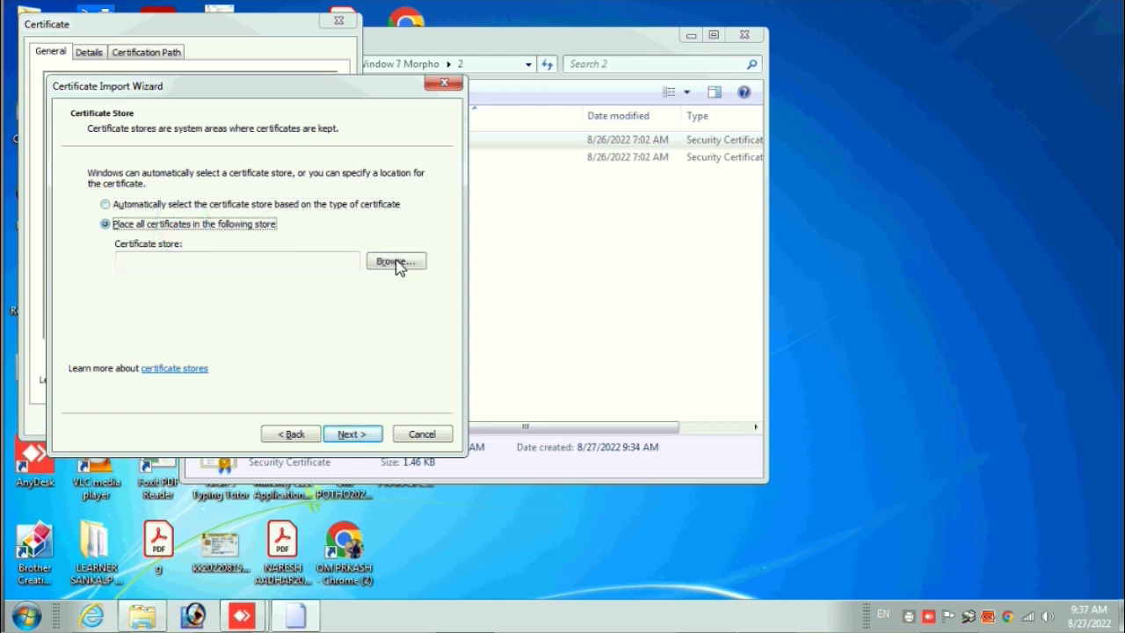
pyautogui.click(401, 261)
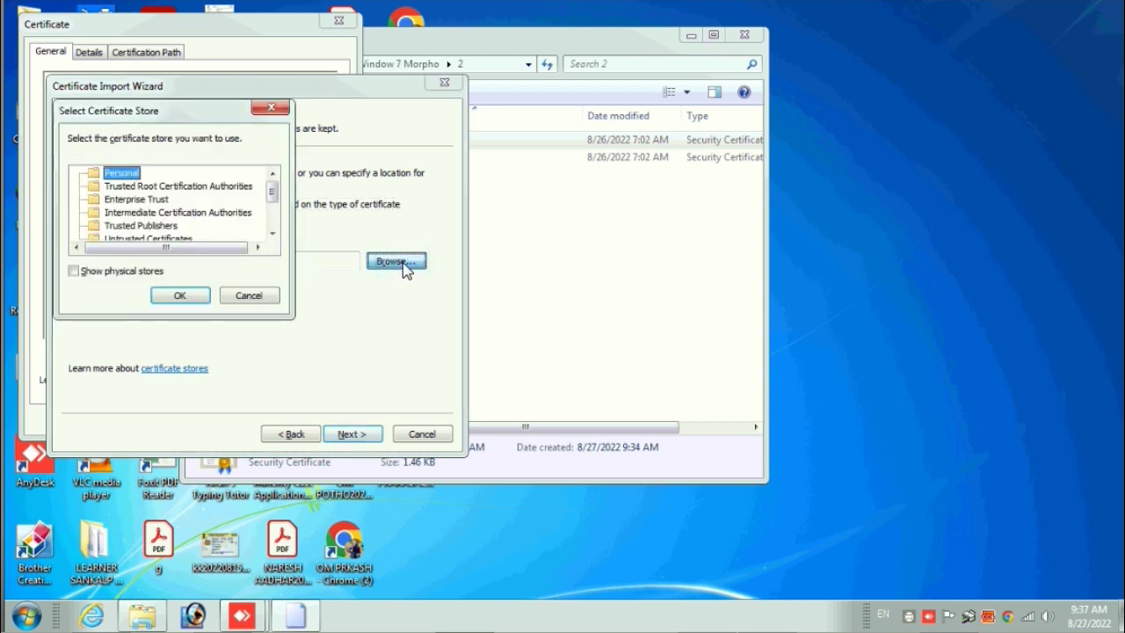
pyautogui.click(179, 189)
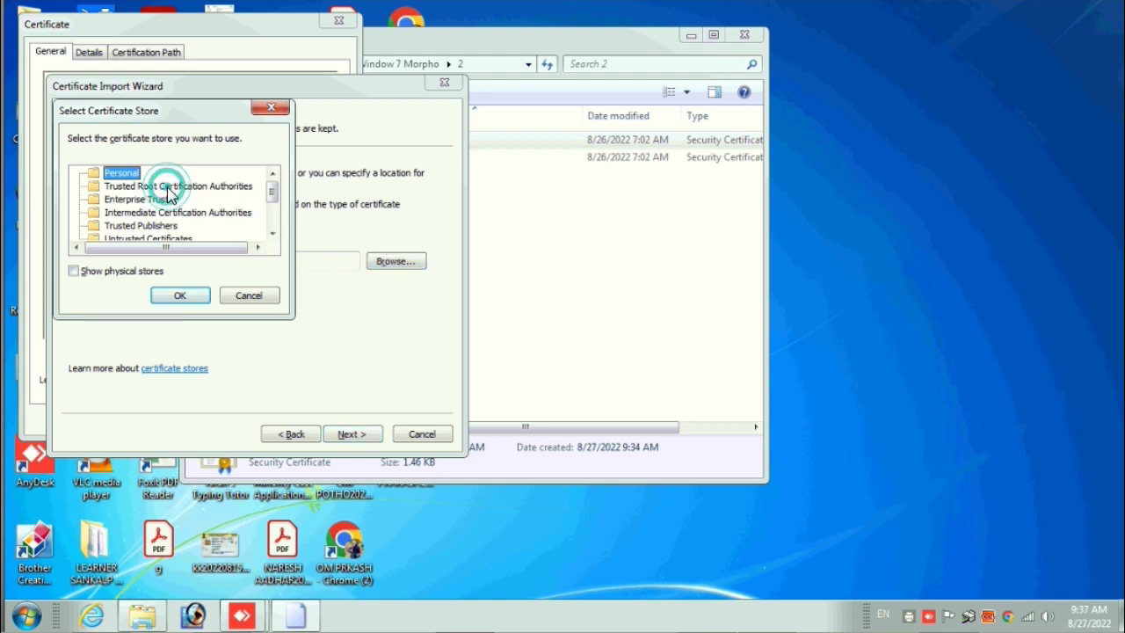
pyautogui.click(180, 295)
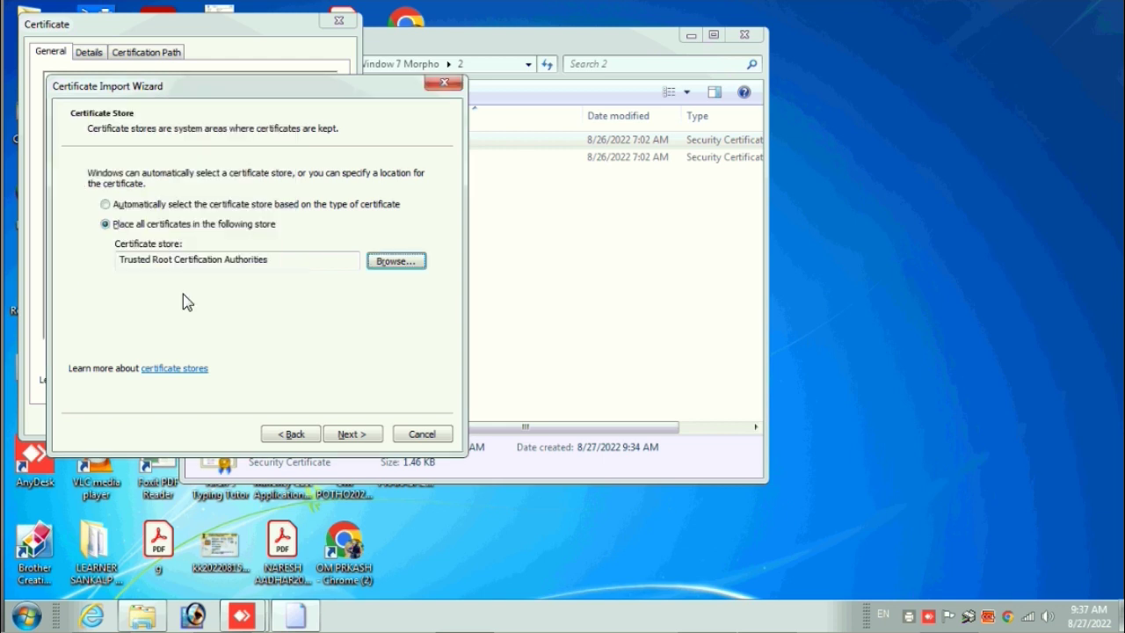
pyautogui.click(365, 437)
pyautogui.click(356, 434)
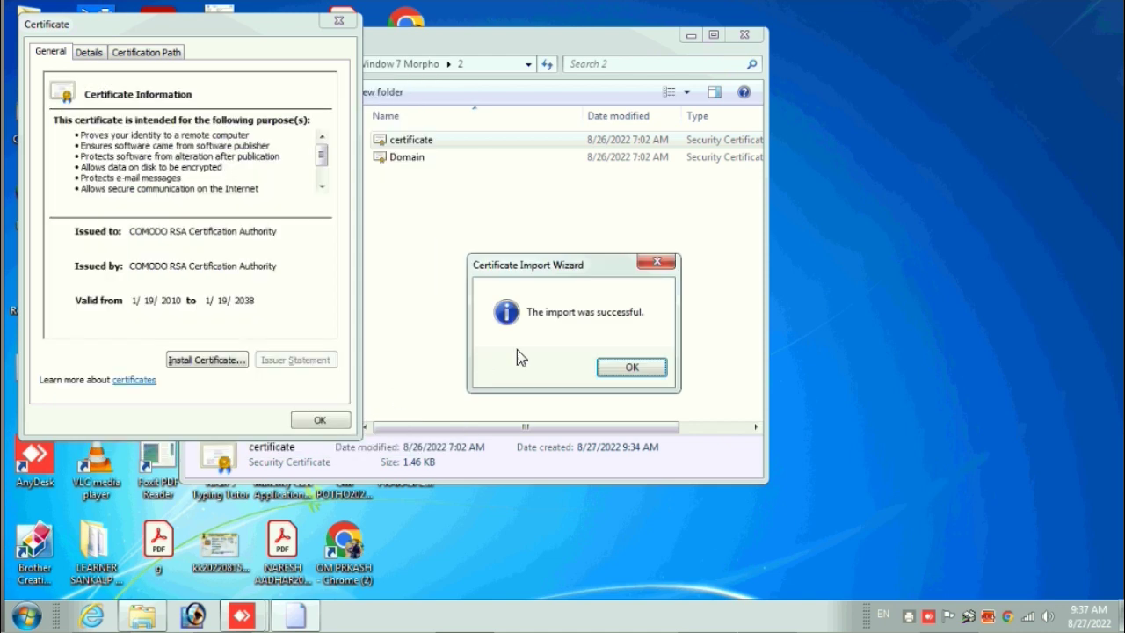
pyautogui.click(630, 370)
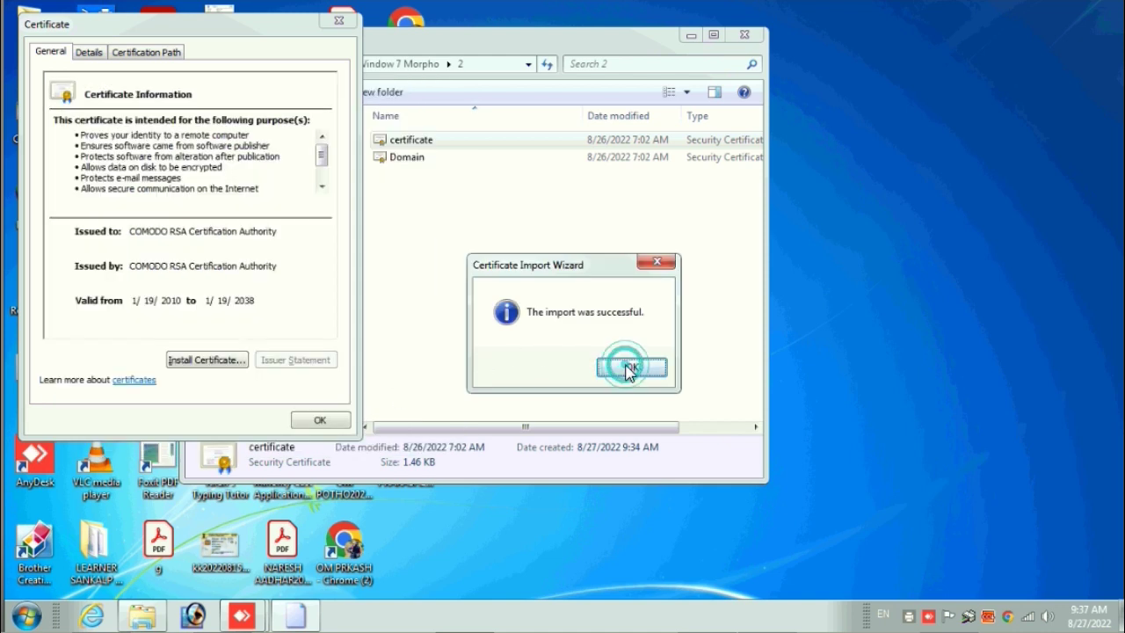
pyautogui.click(322, 422)
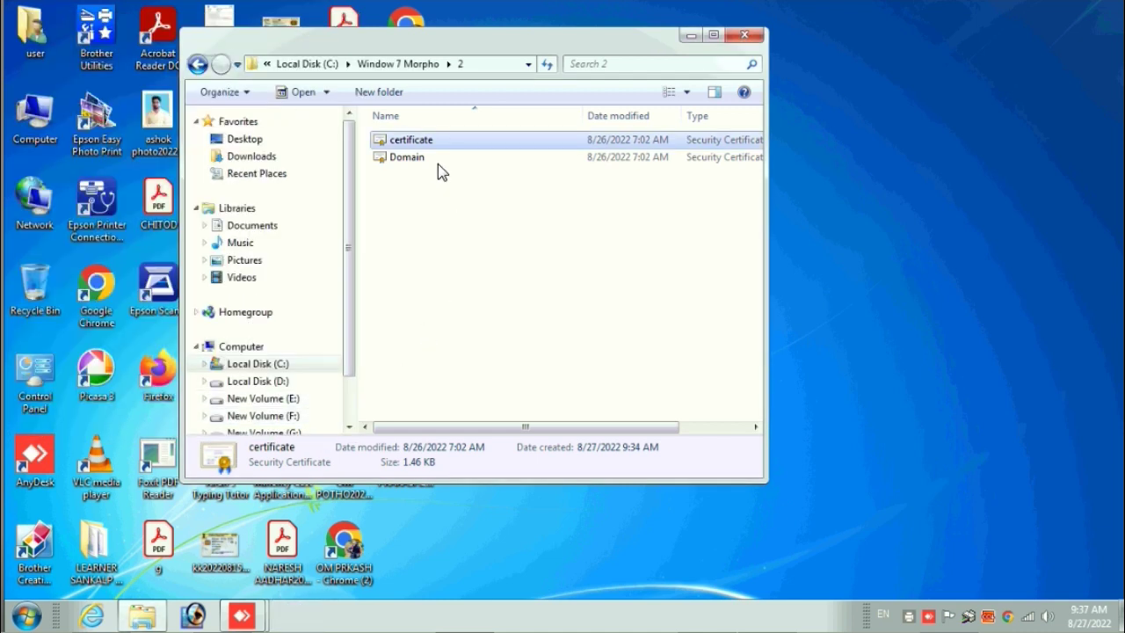
# Install the Domain certificate into the Trusted Root Certification Authorities store, accepting the security warning
pyautogui.click(419, 162)
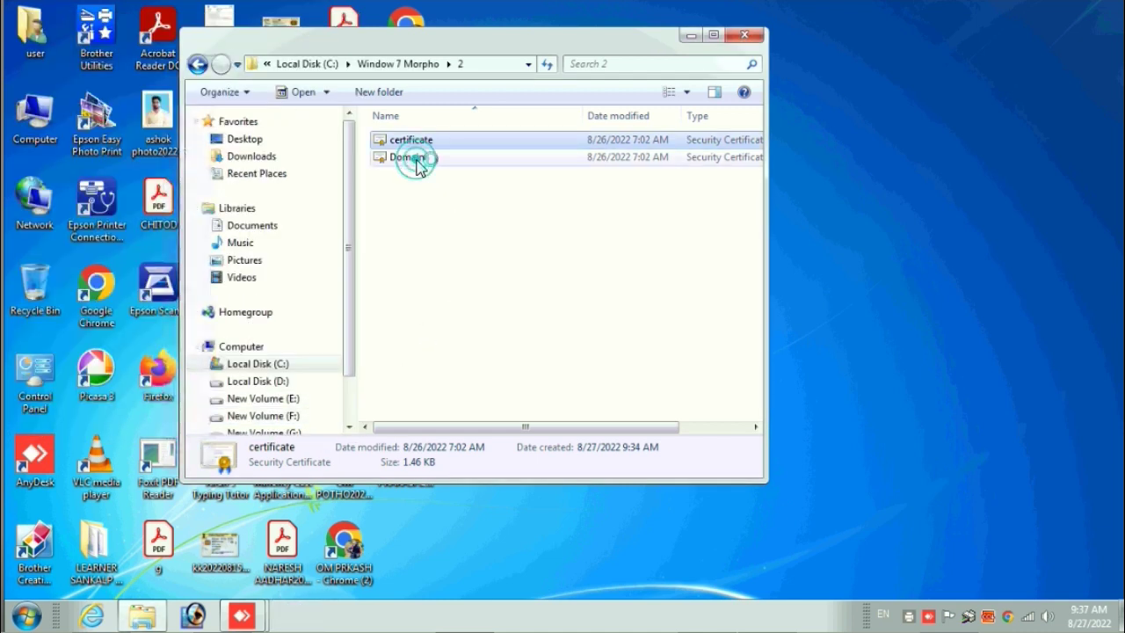
pyautogui.doubleClick(419, 162)
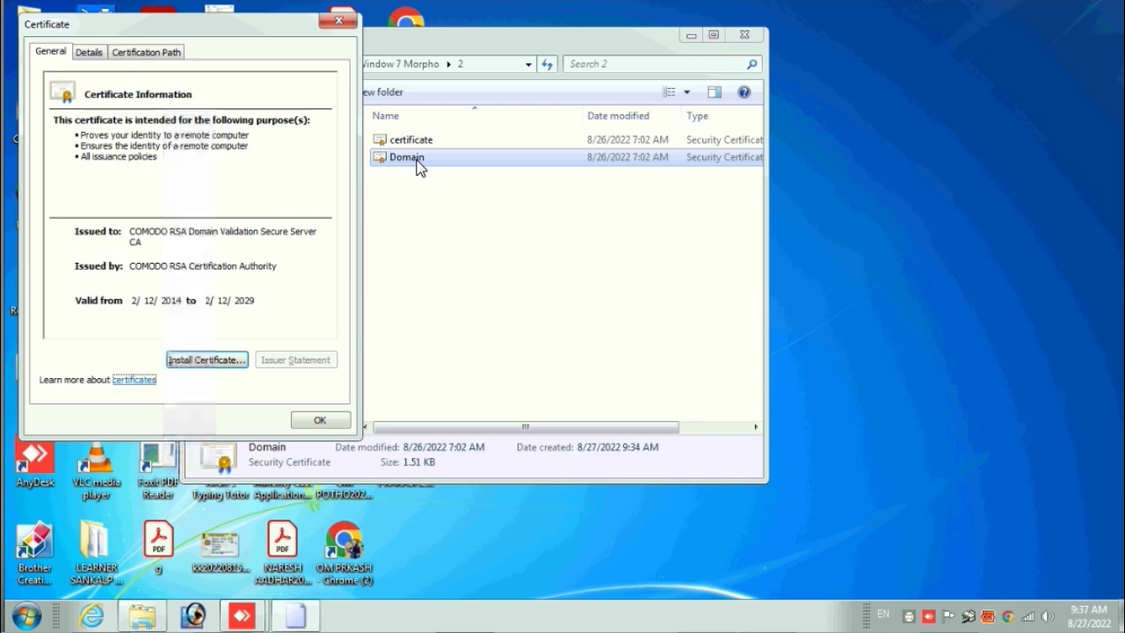
pyautogui.click(211, 360)
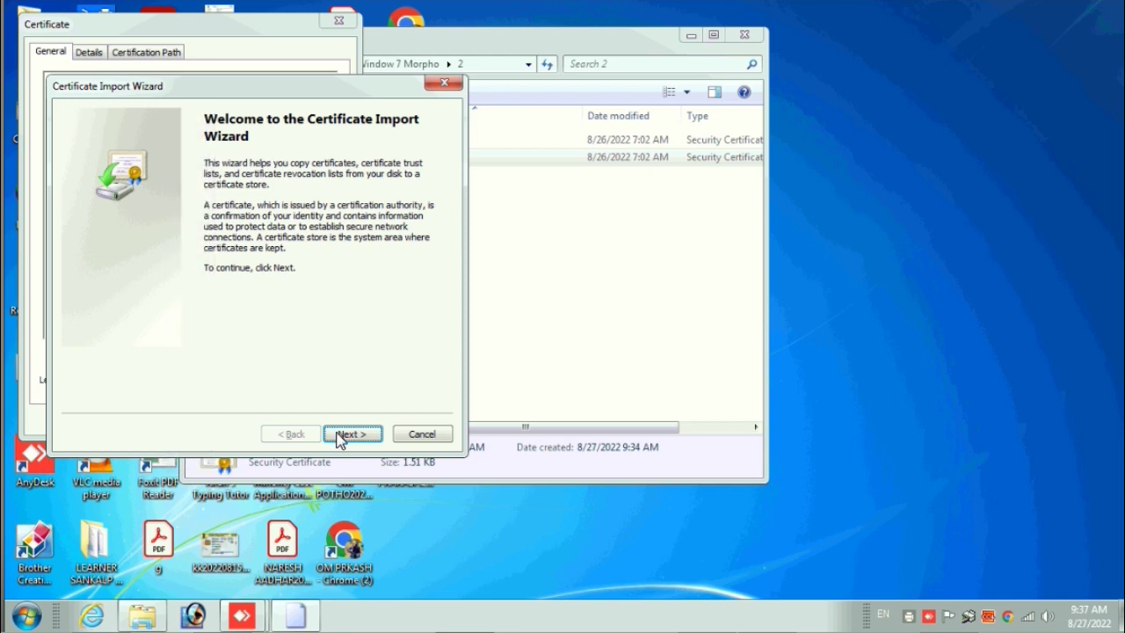
pyautogui.click(342, 437)
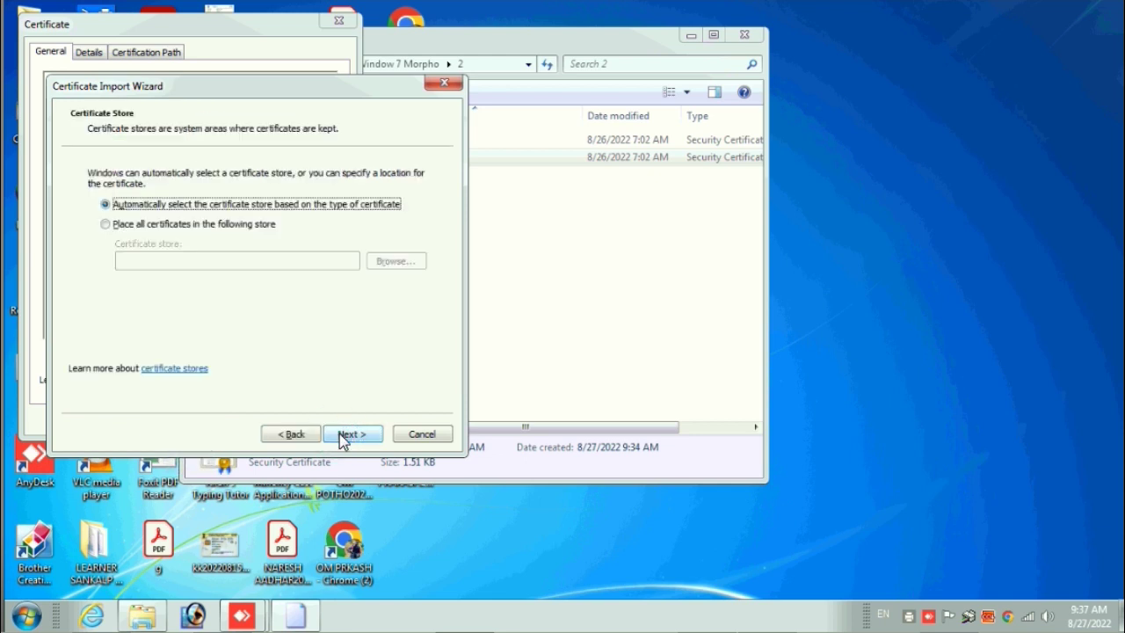
pyautogui.click(171, 230)
pyautogui.click(399, 261)
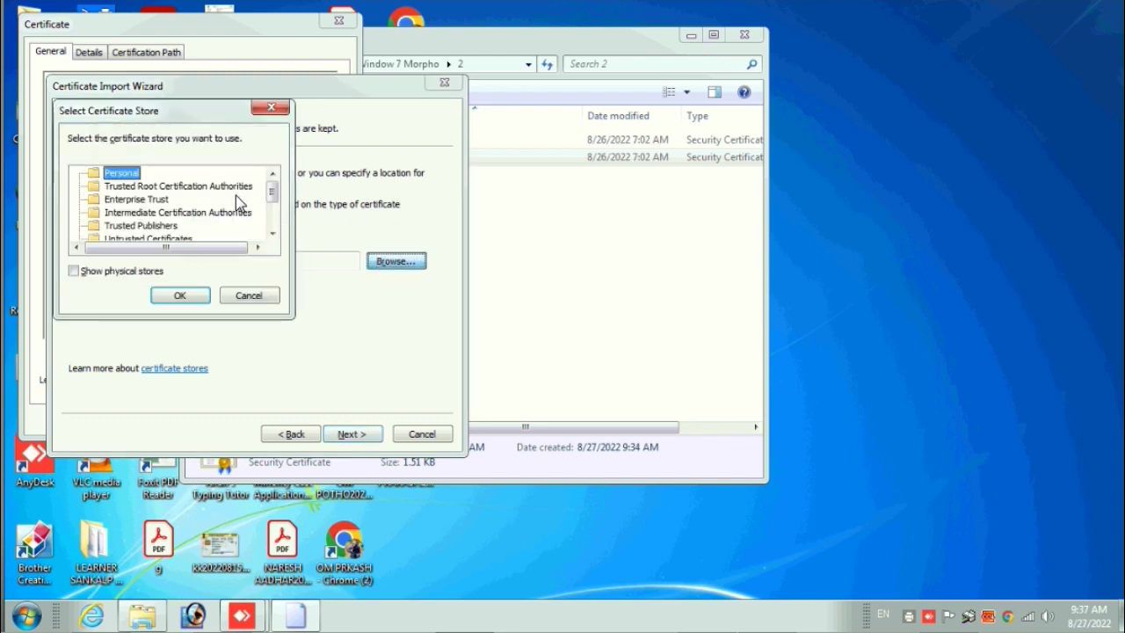
pyautogui.click(185, 187)
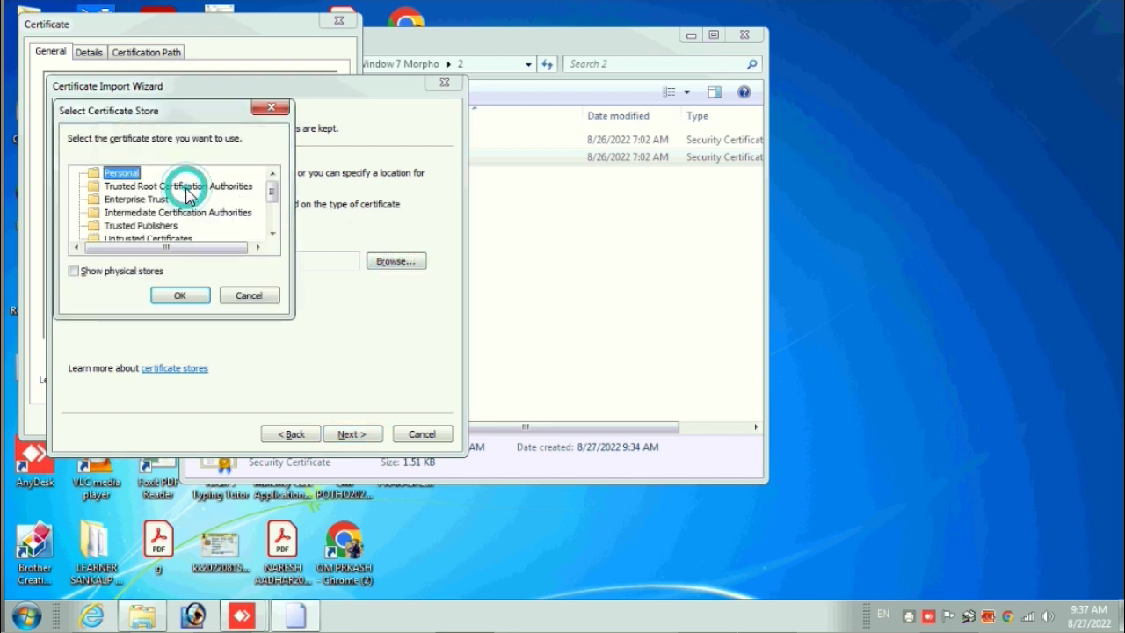
pyautogui.click(183, 296)
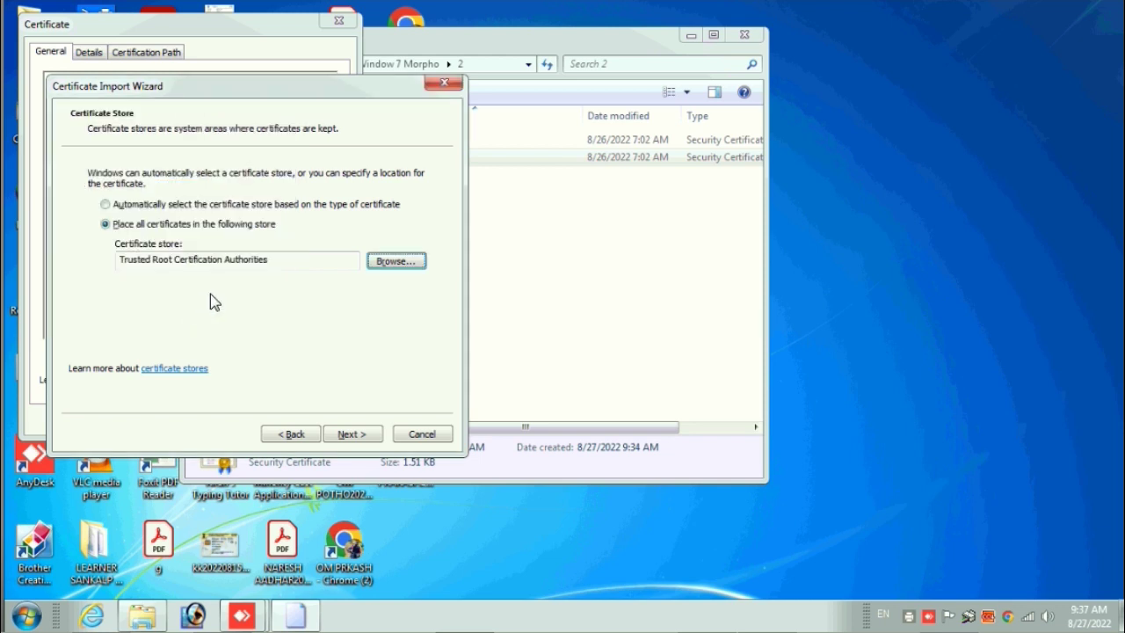
pyautogui.click(349, 436)
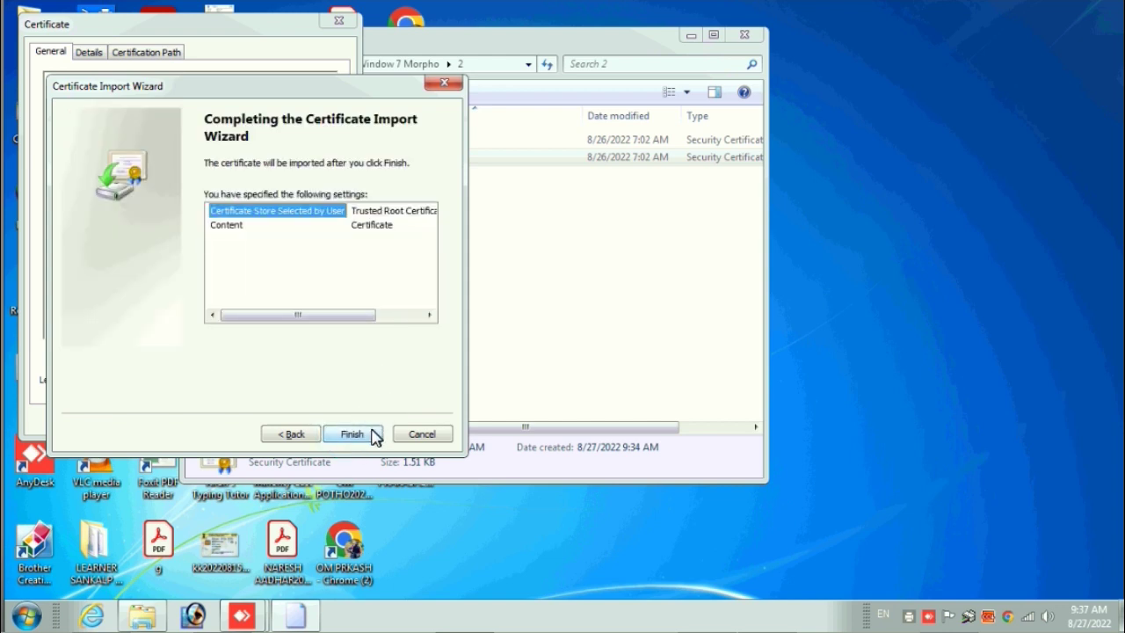
pyautogui.click(352, 435)
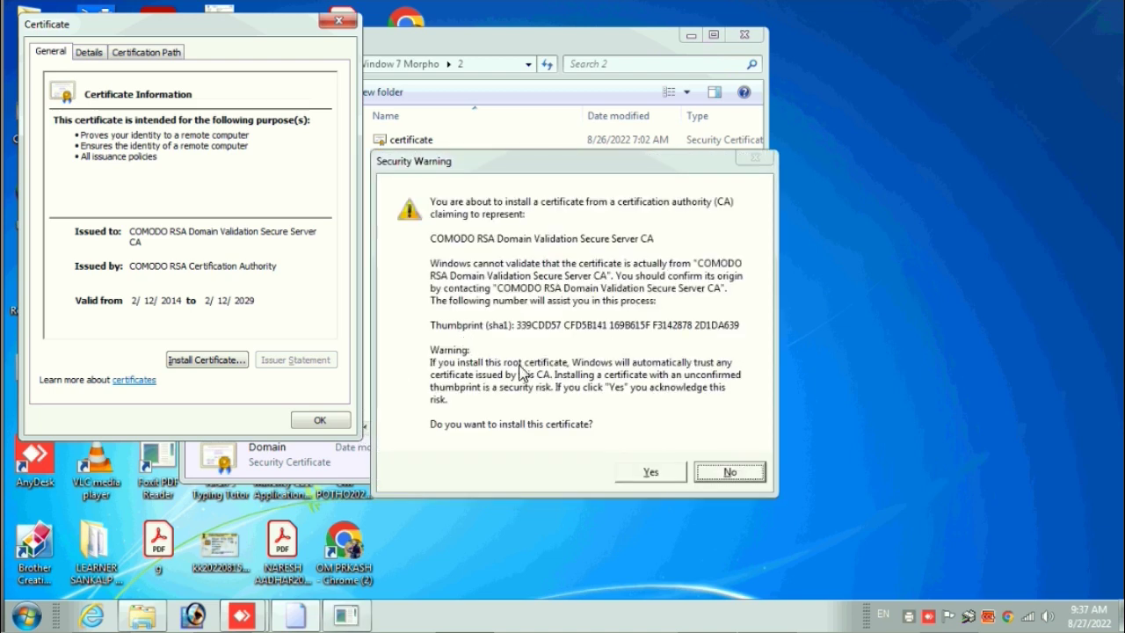
pyautogui.click(649, 472)
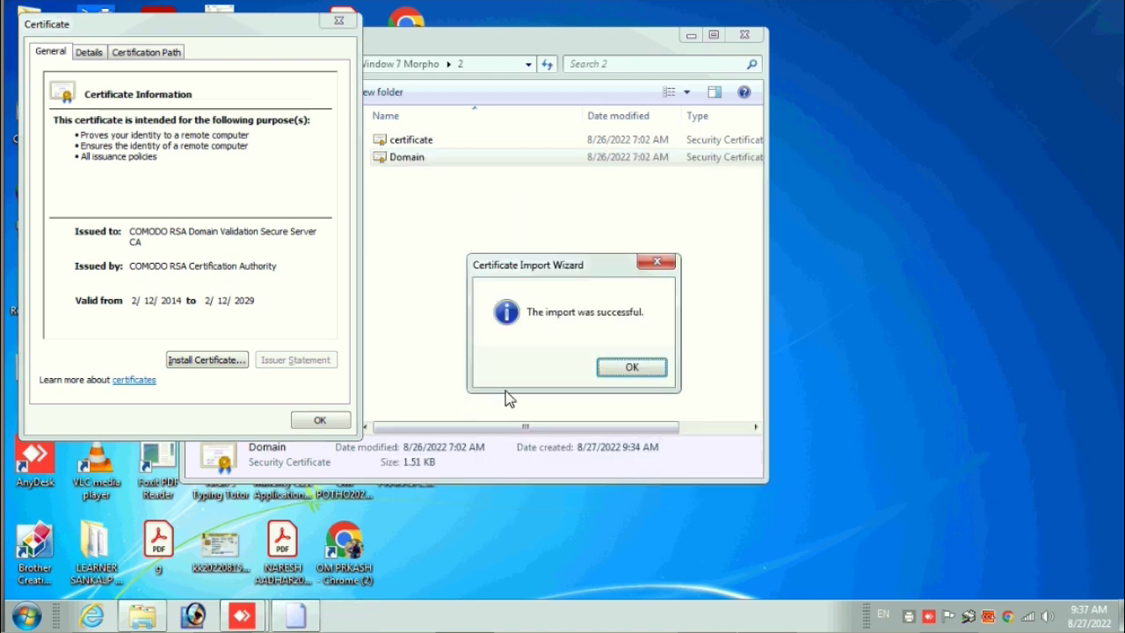
pyautogui.click(610, 370)
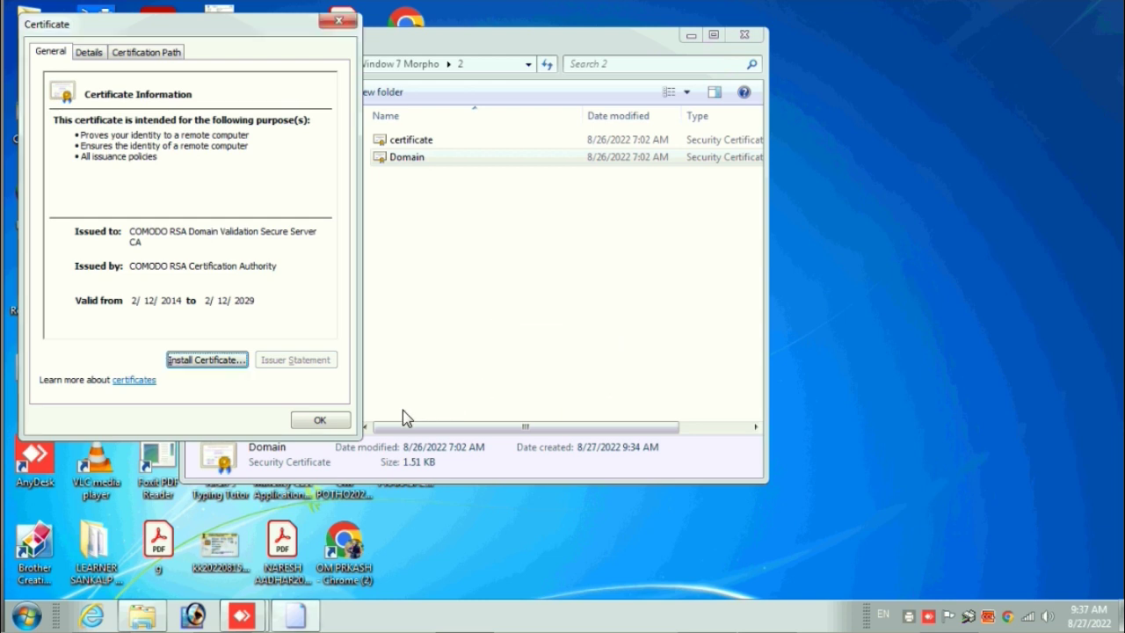
pyautogui.click(327, 421)
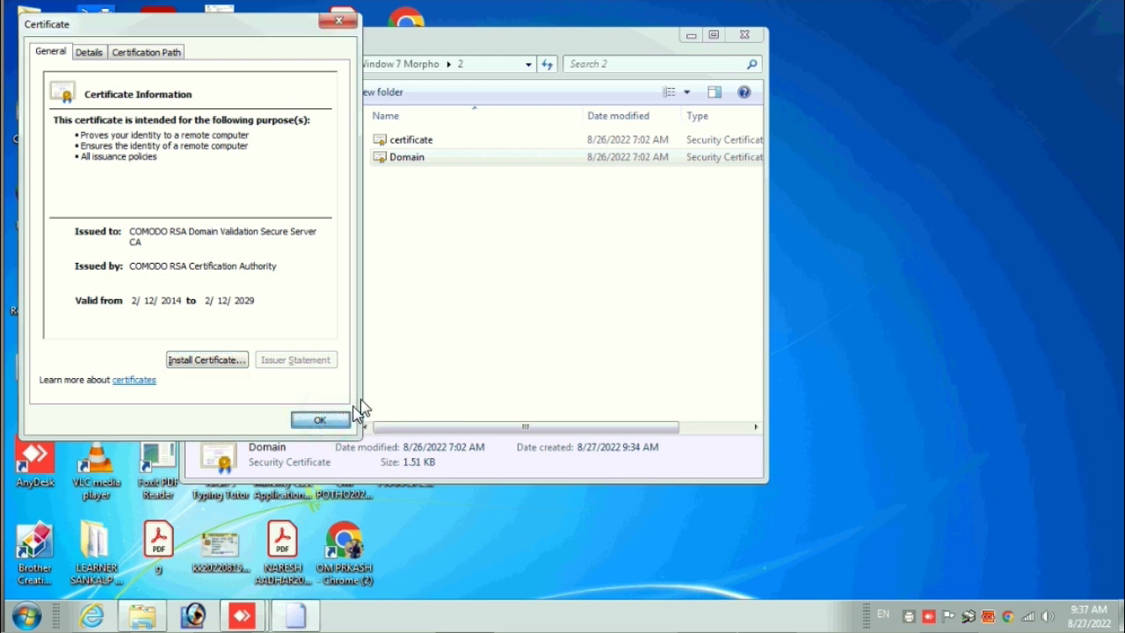
# Run Morpho_setup as administrator from Morpho_New_API in folder 3 and go through the MORPHO API MSO-13XX setup wizard to start installing
pyautogui.click(398, 65)
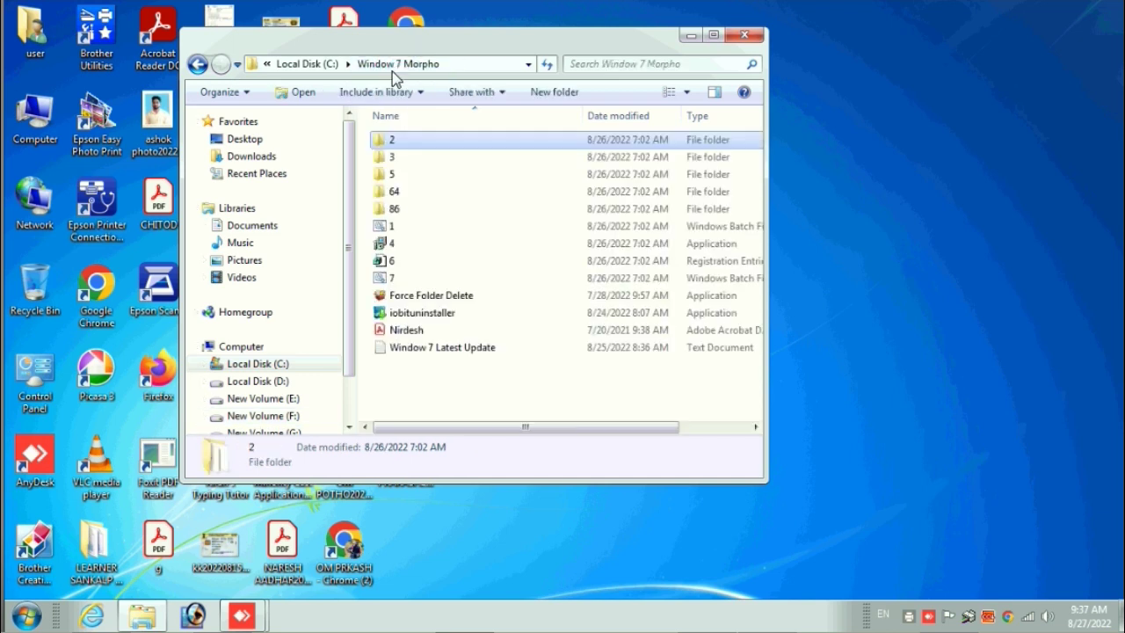
pyautogui.click(380, 159)
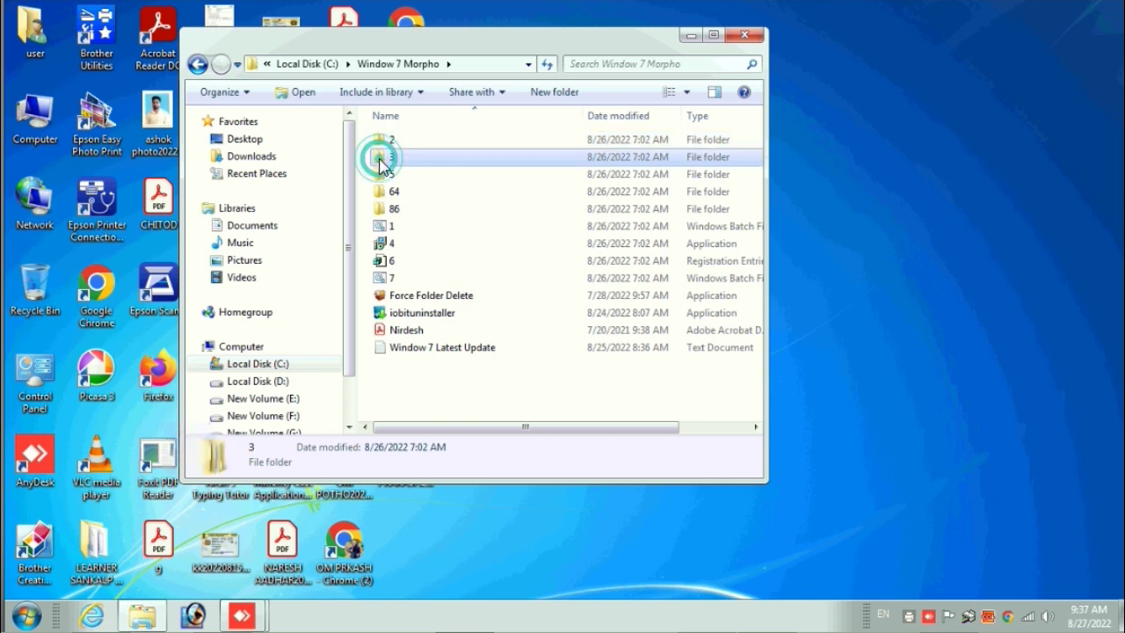
pyautogui.doubleClick(381, 161)
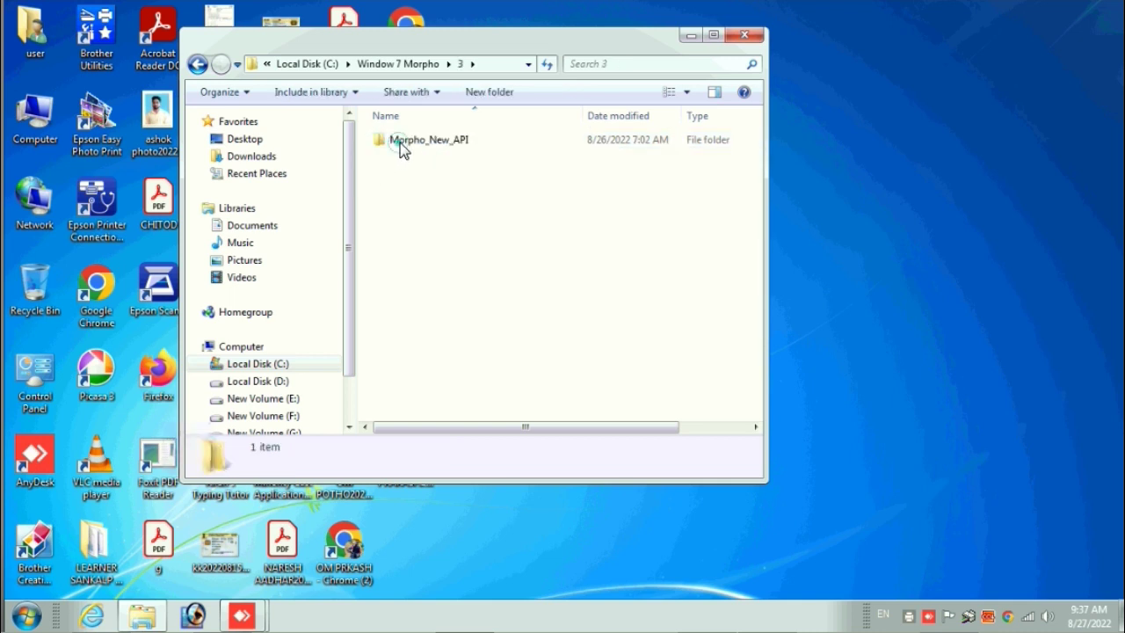
pyautogui.click(400, 143)
pyautogui.doubleClick(400, 142)
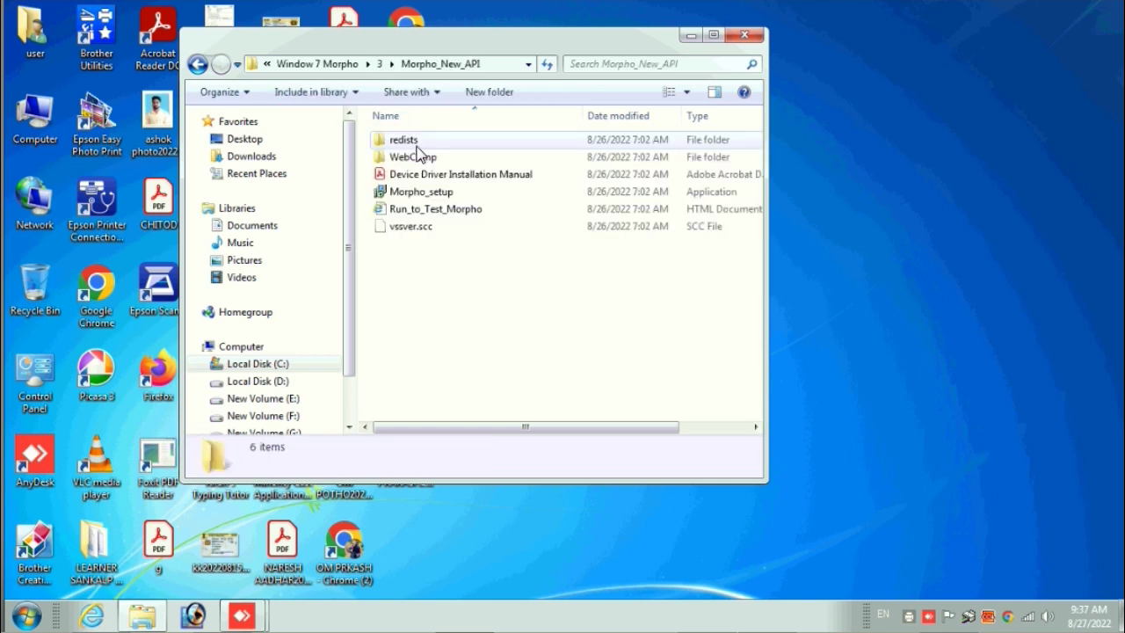
pyautogui.click(410, 200)
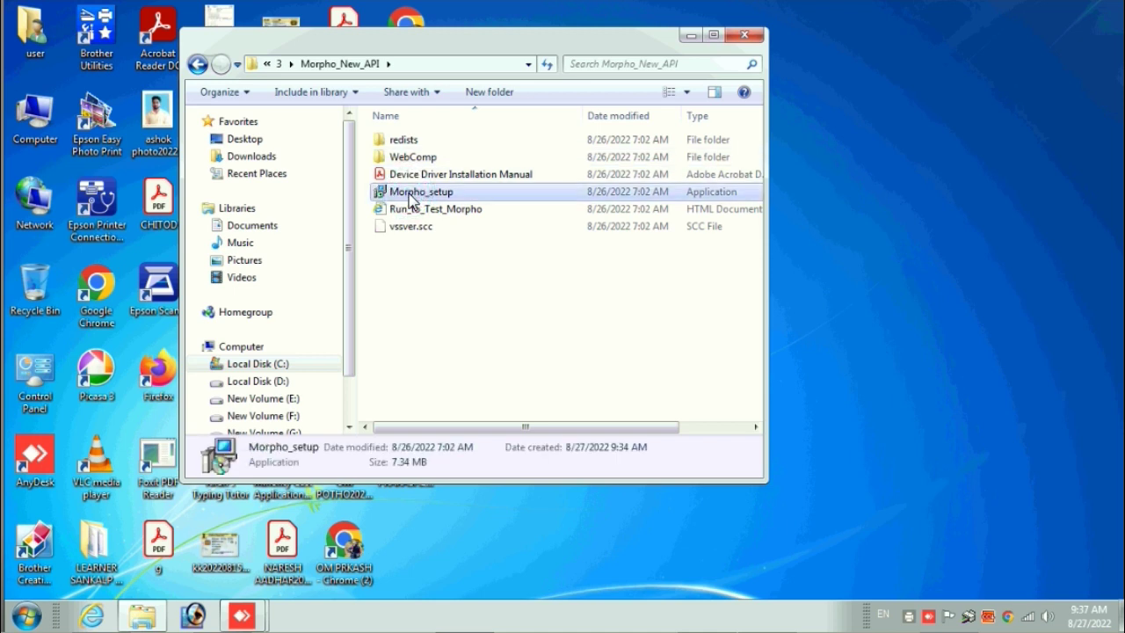
pyautogui.rightClick(410, 200)
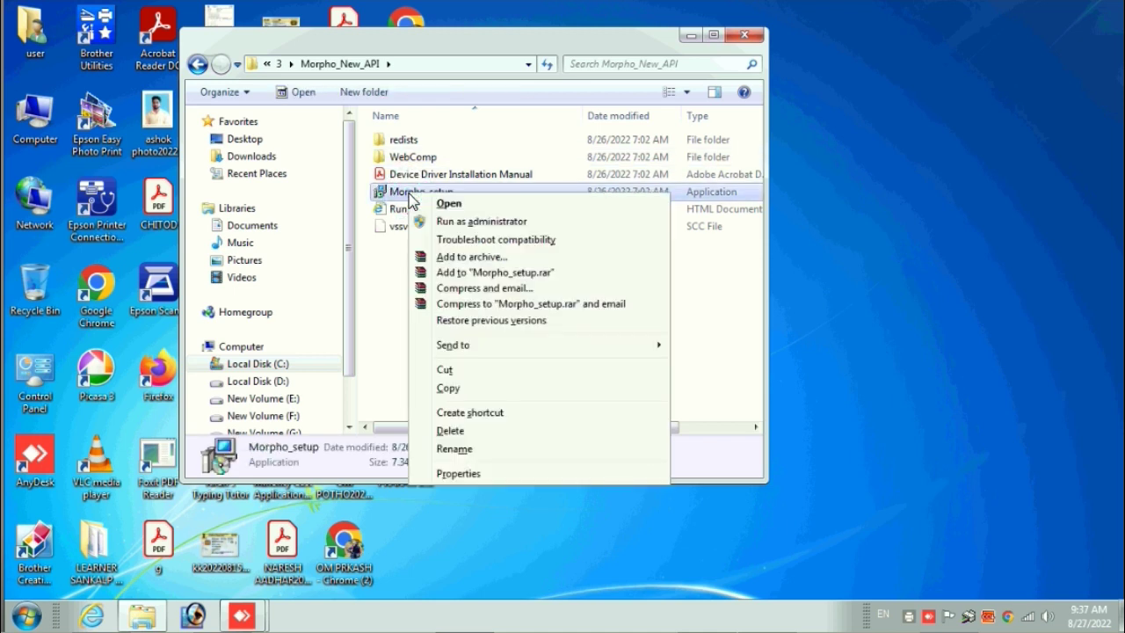
pyautogui.click(450, 223)
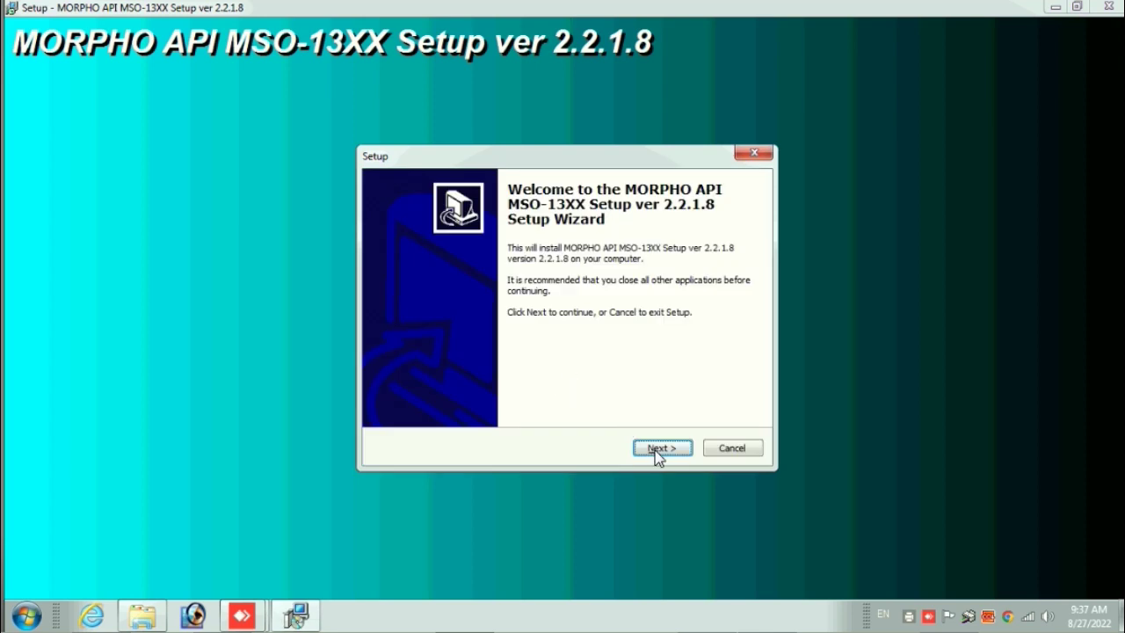
pyautogui.click(662, 448)
pyautogui.click(660, 449)
pyautogui.click(660, 450)
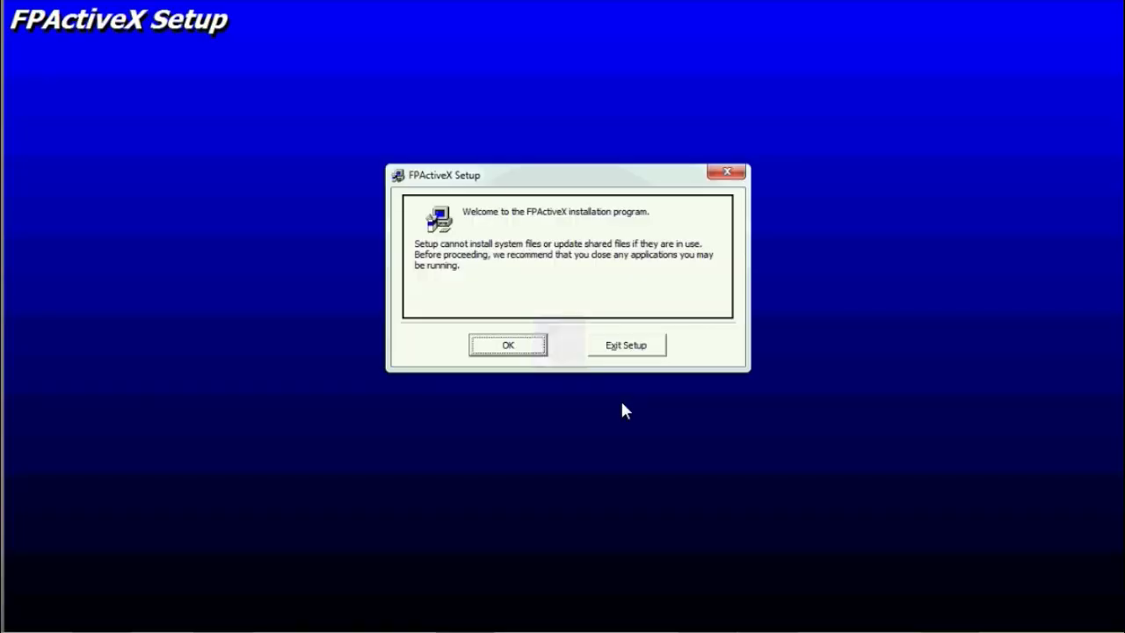
# Install FPActiveX to the directory C:\FingerprintSensors\SMARTCHIP_DLL\ and close its setup
pyautogui.click(508, 344)
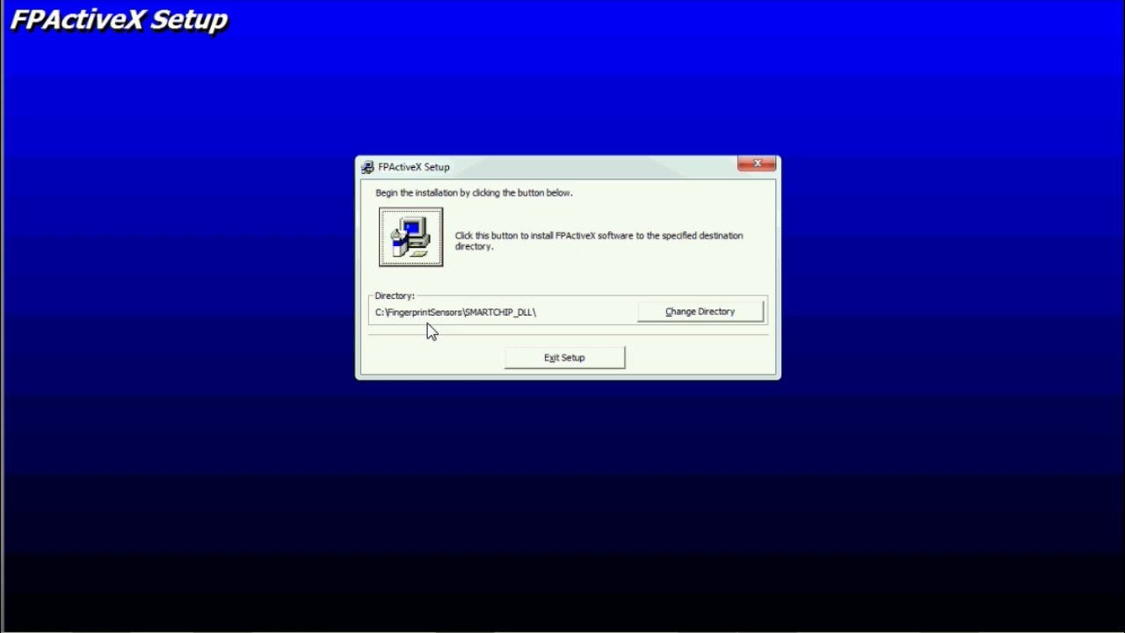
pyautogui.click(400, 239)
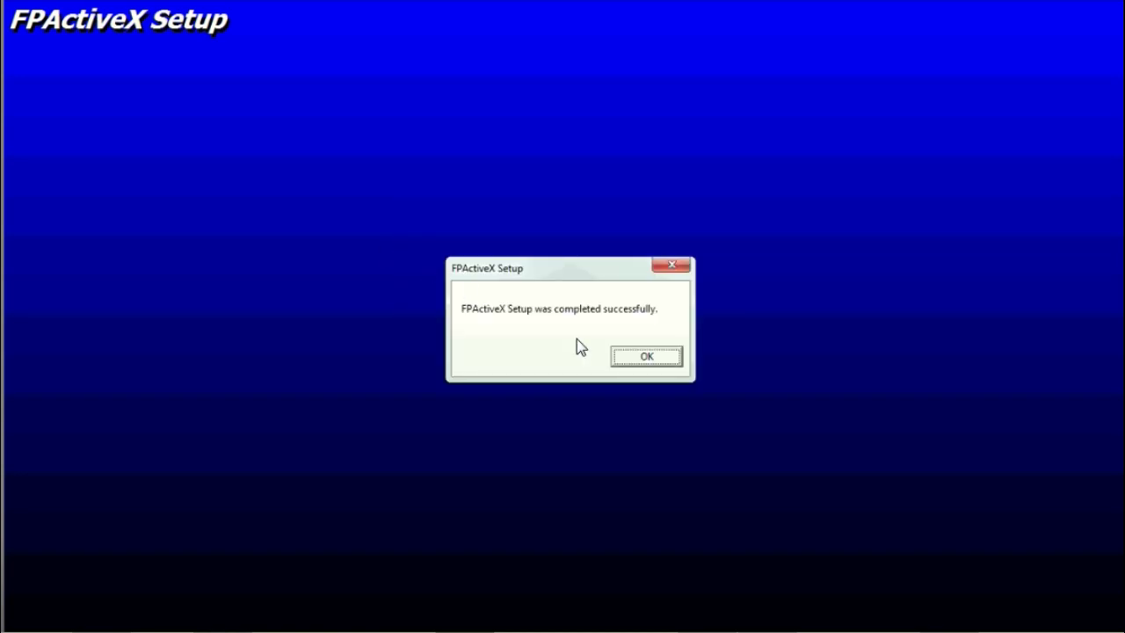
pyautogui.click(647, 357)
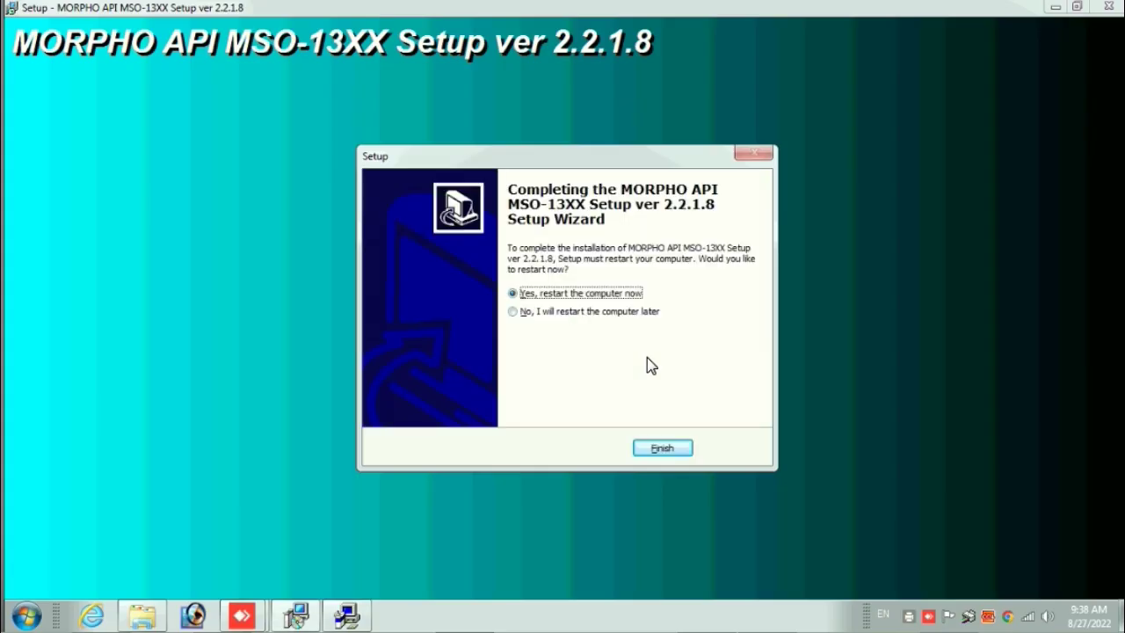
# Finish the MORPHO API MSO-13XX setup without restarting the computer and return to the Window 7 Morpho folder
pyautogui.click(535, 313)
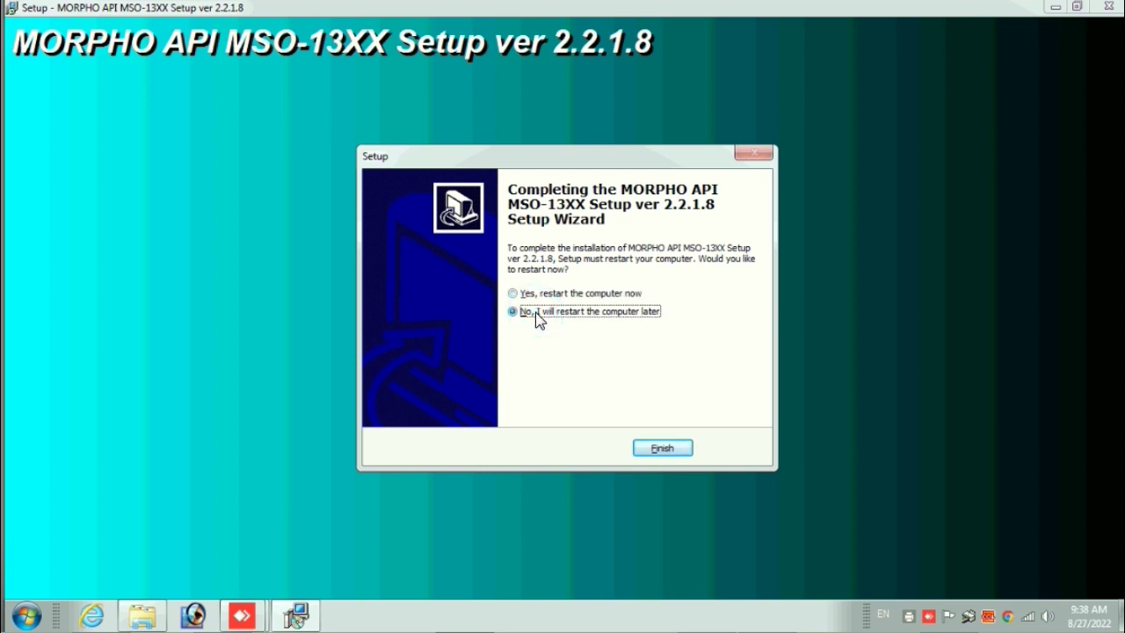
pyautogui.click(662, 449)
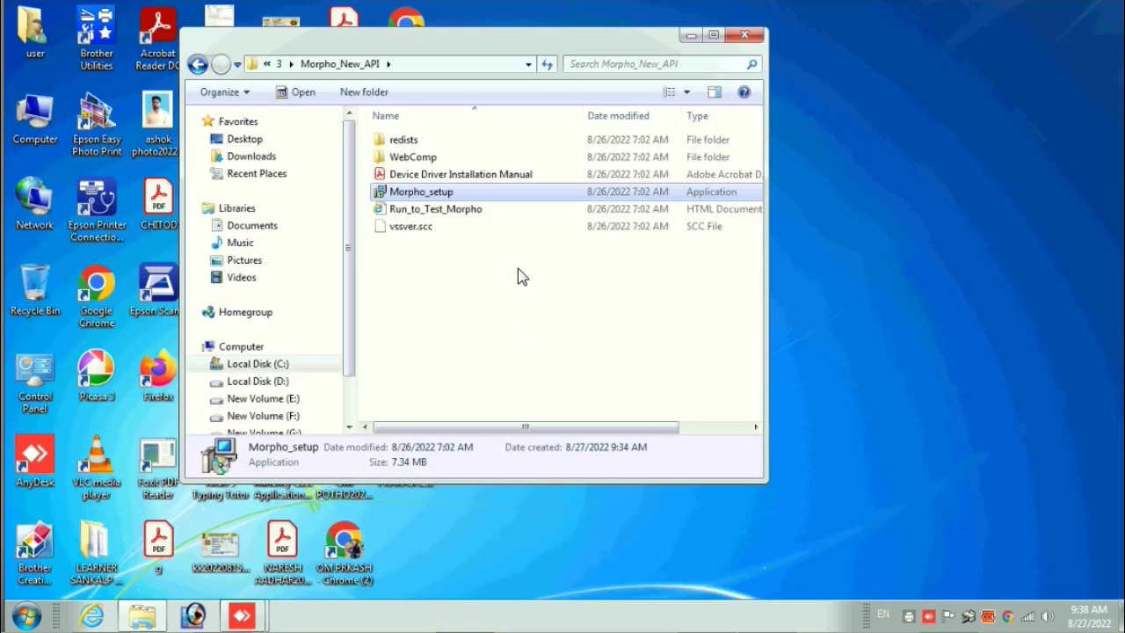
pyautogui.click(314, 65)
pyautogui.click(277, 65)
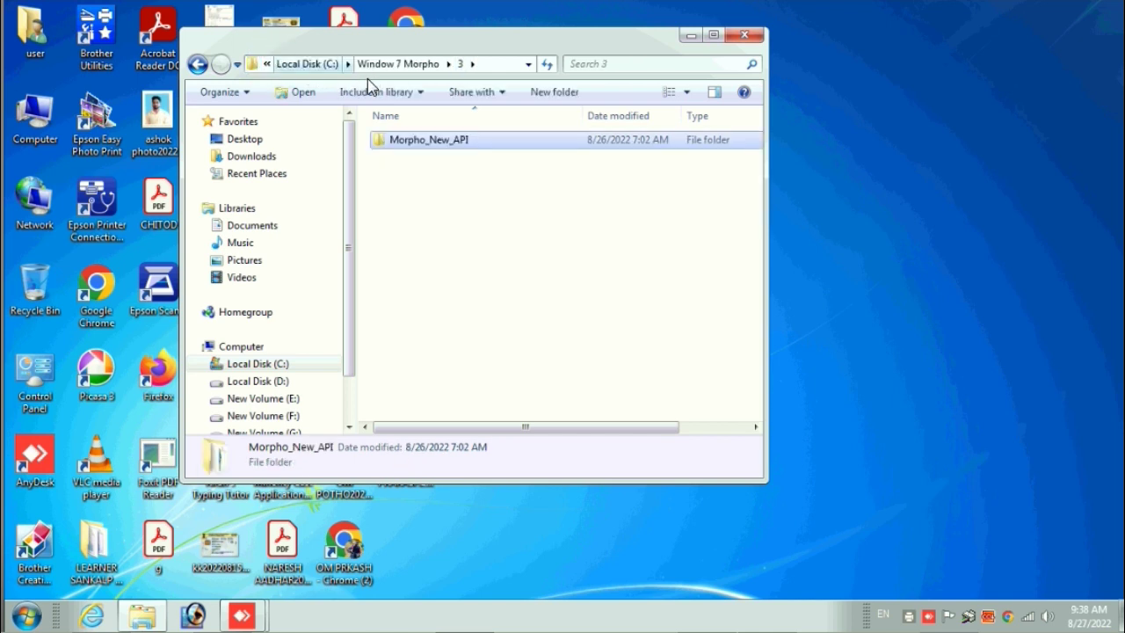
pyautogui.click(424, 67)
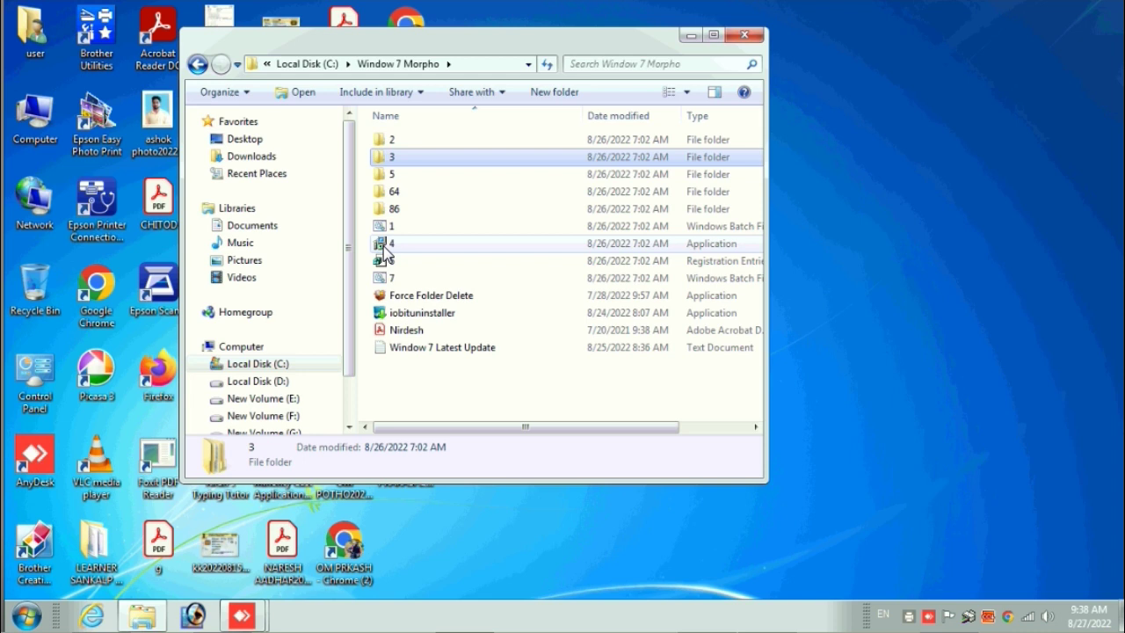
# Run application 4 as administrator to install the Morpho RD Service Driver, finishing its setup without restarting the computer
pyautogui.rightClick(384, 251)
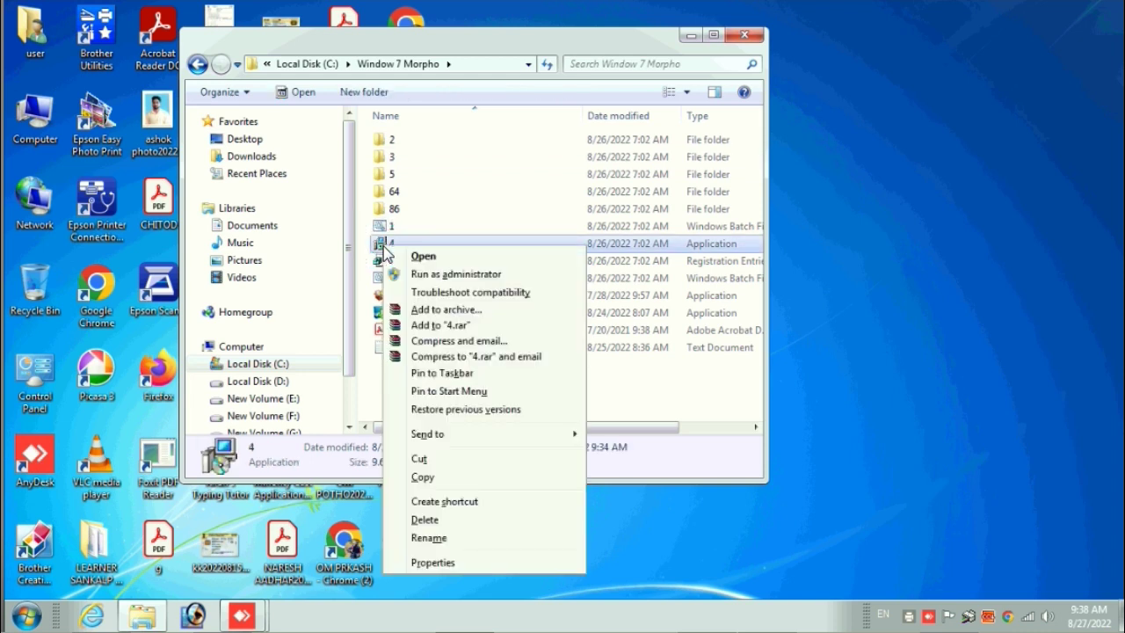
pyautogui.click(435, 276)
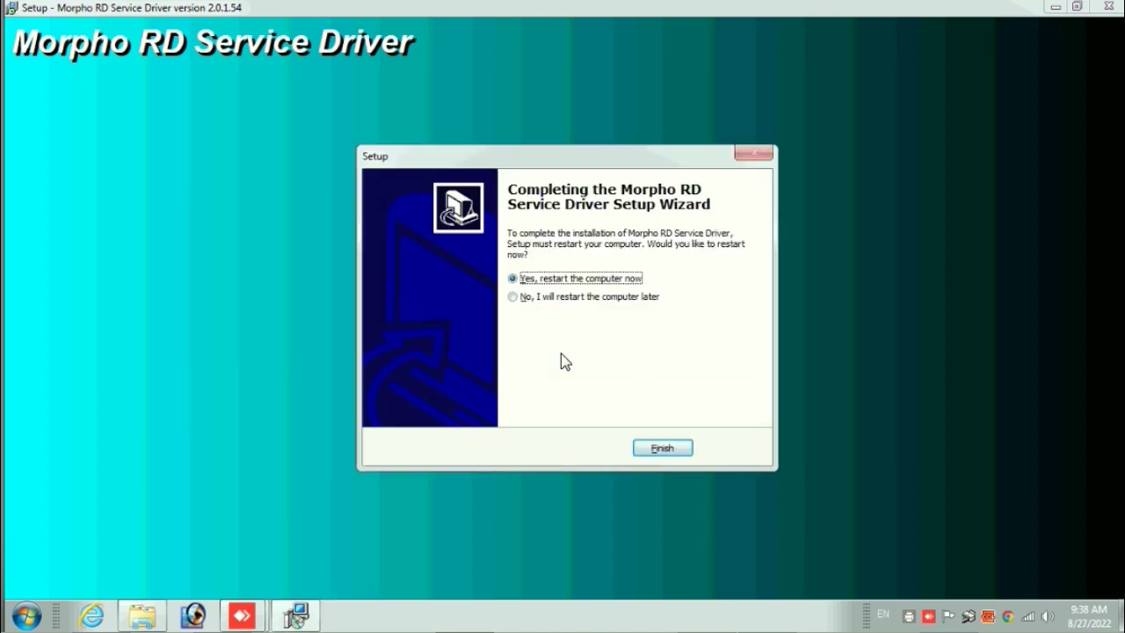
pyautogui.click(528, 299)
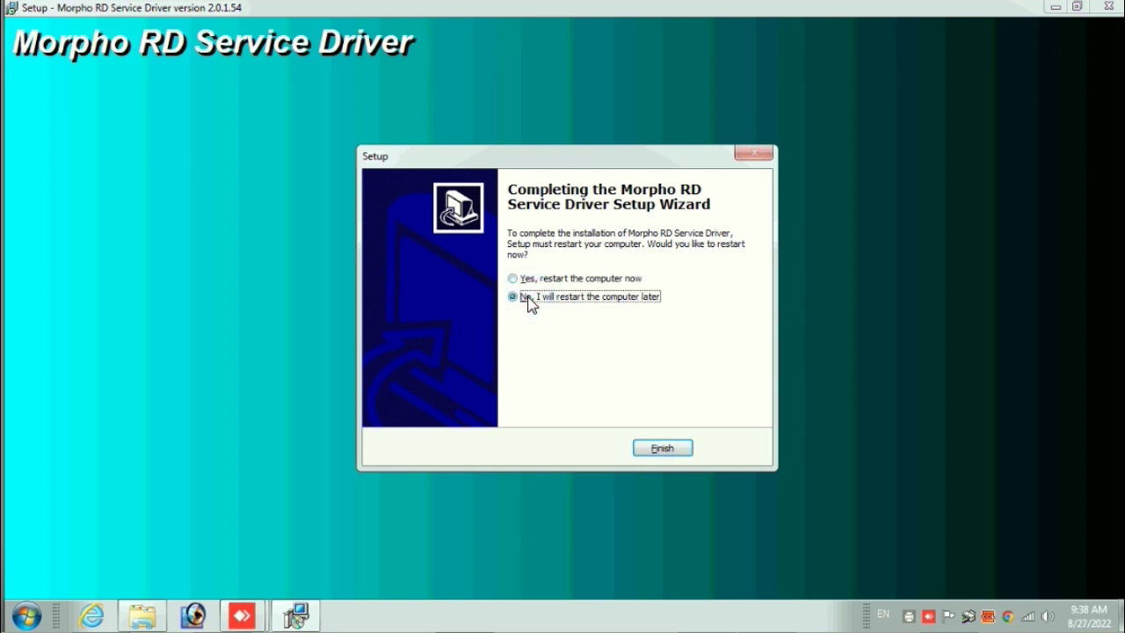
pyautogui.click(663, 448)
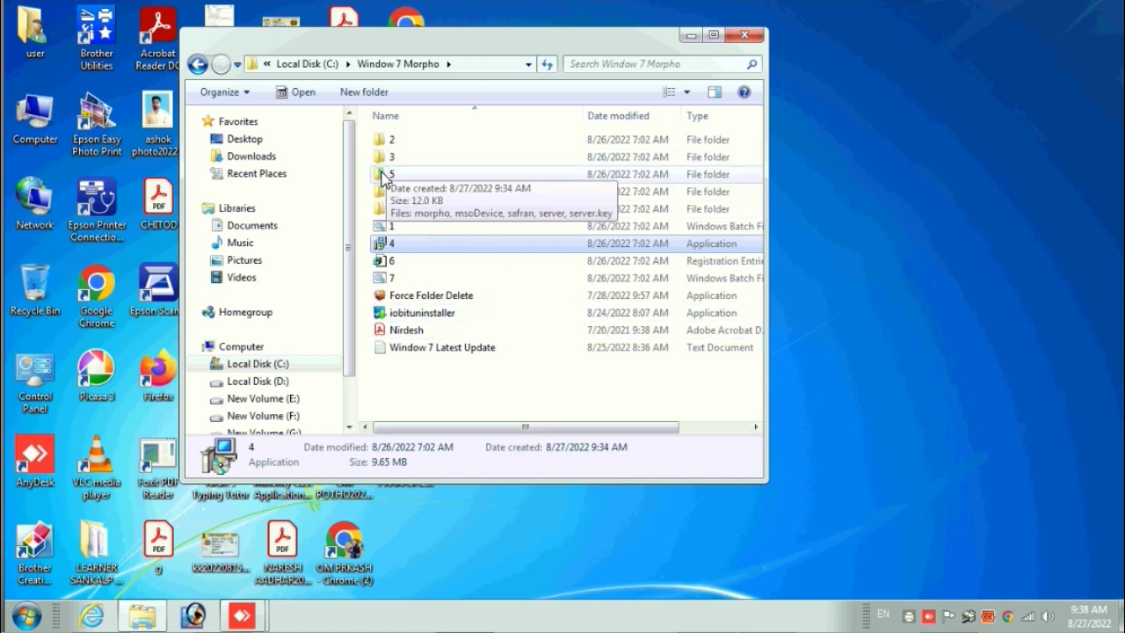
# Copy all five certificate and key files from folder 5 into C:\MorphoRdServiceL0Soft and close the destination window
pyautogui.click(385, 175)
pyautogui.doubleClick(385, 175)
pyautogui.moveTo(416, 238); pyautogui.dragTo(416, 141)
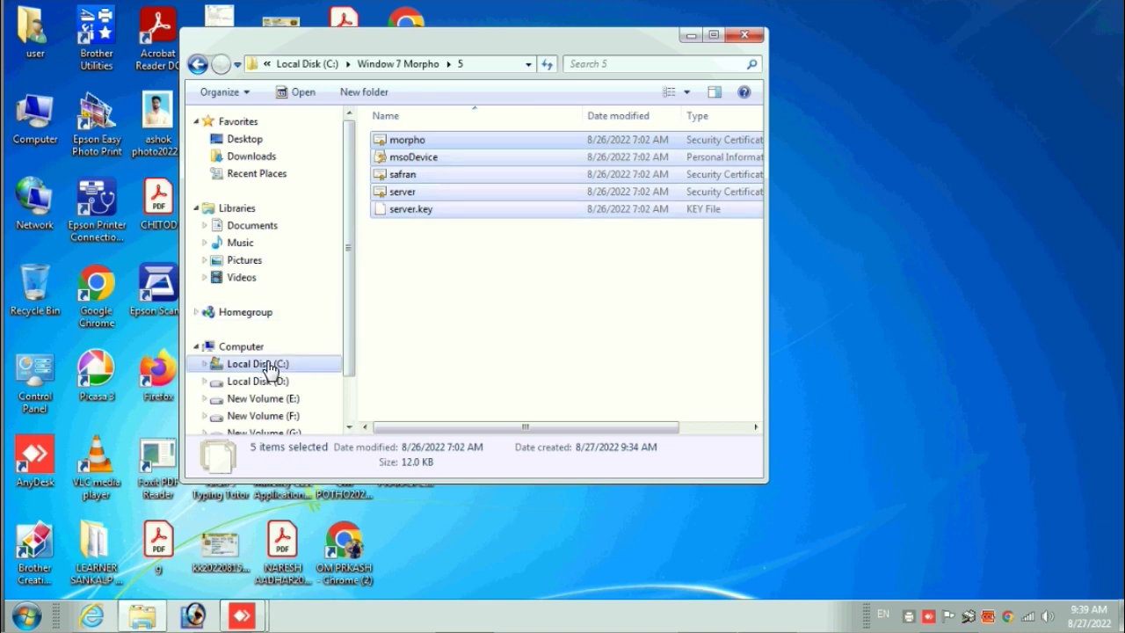
pyautogui.doubleClick(39, 126)
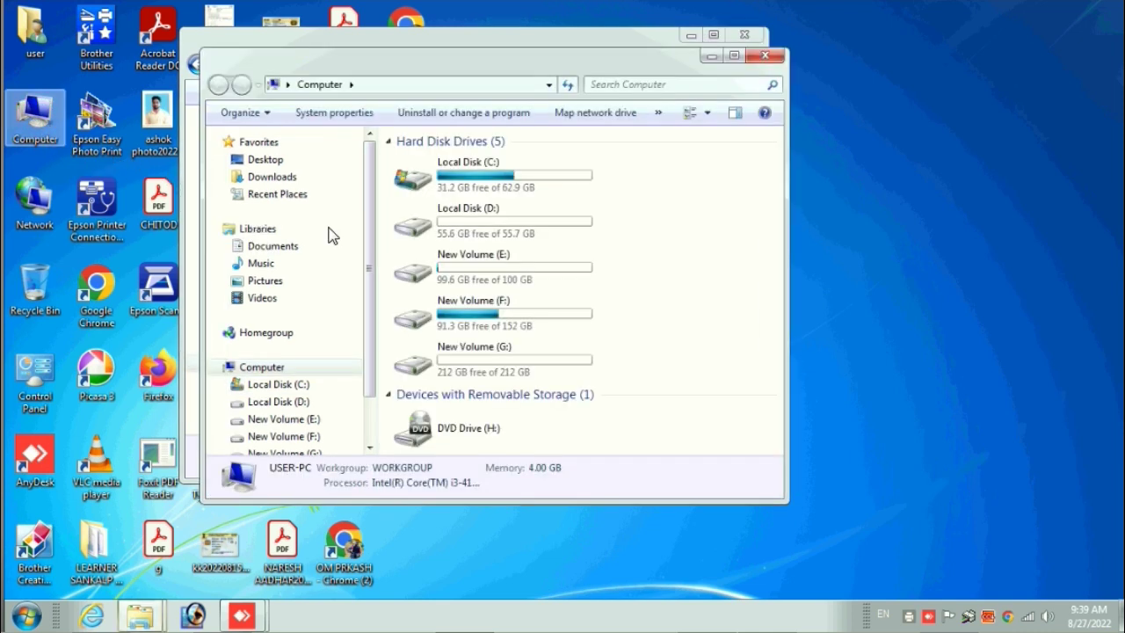
pyautogui.doubleClick(456, 176)
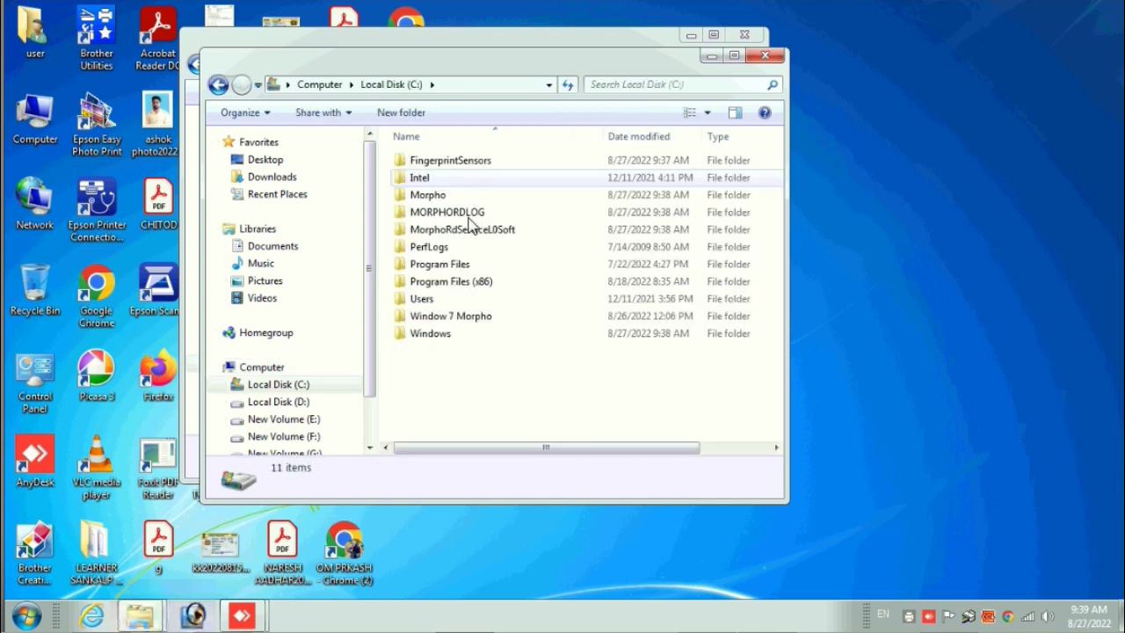
pyautogui.click(460, 231)
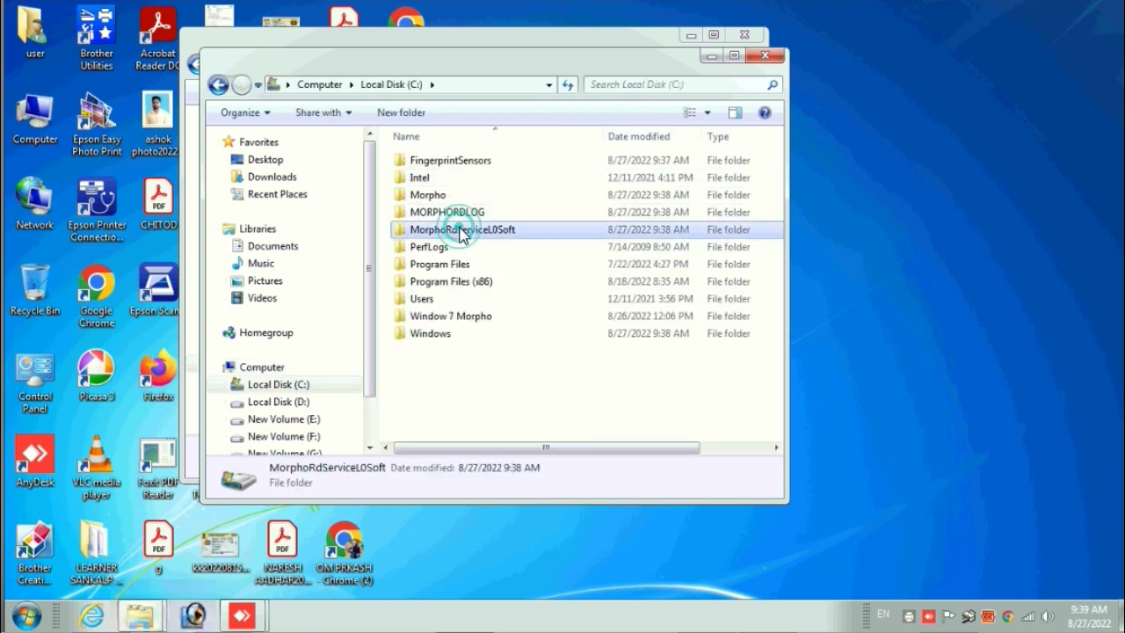
pyautogui.doubleClick(460, 231)
pyautogui.click(460, 232)
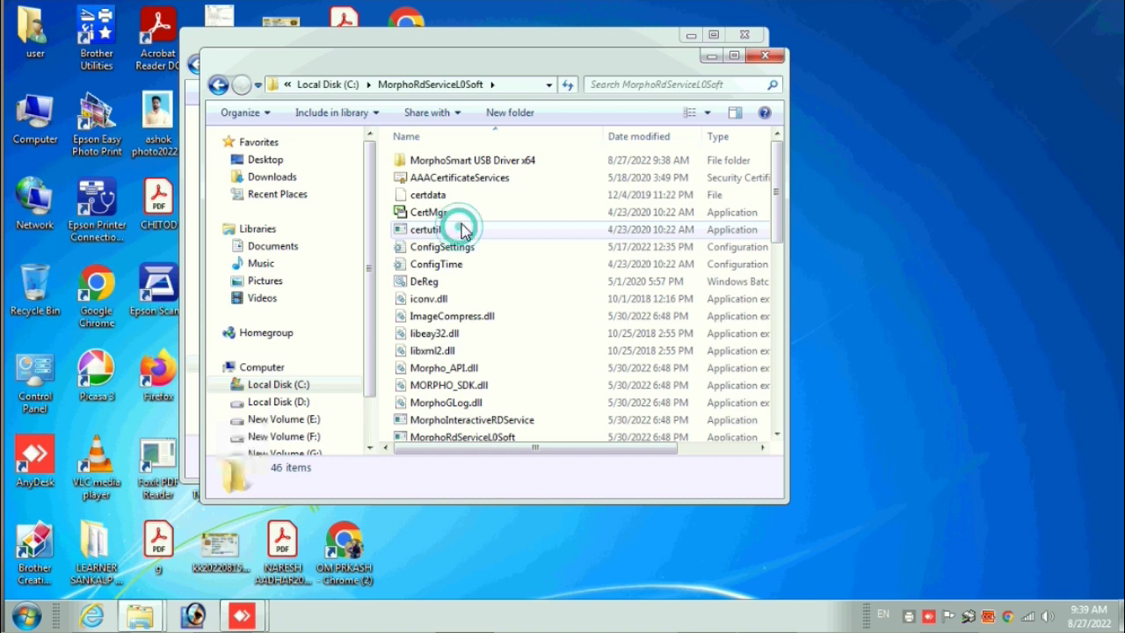
pyautogui.hotkey('ctrl', 'v')
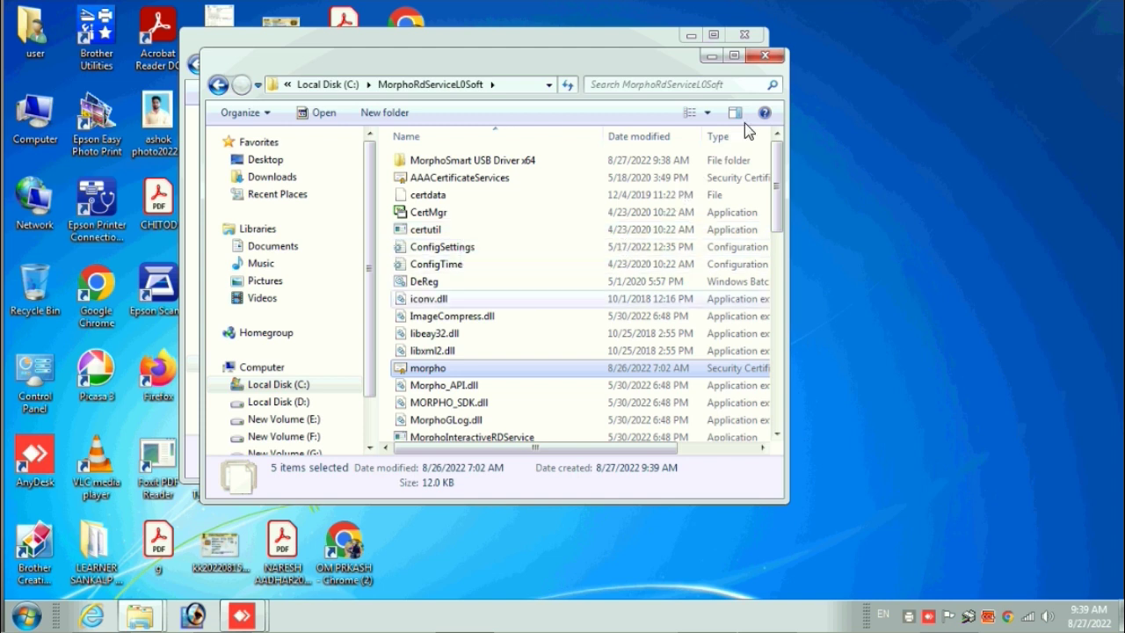
pyautogui.click(765, 57)
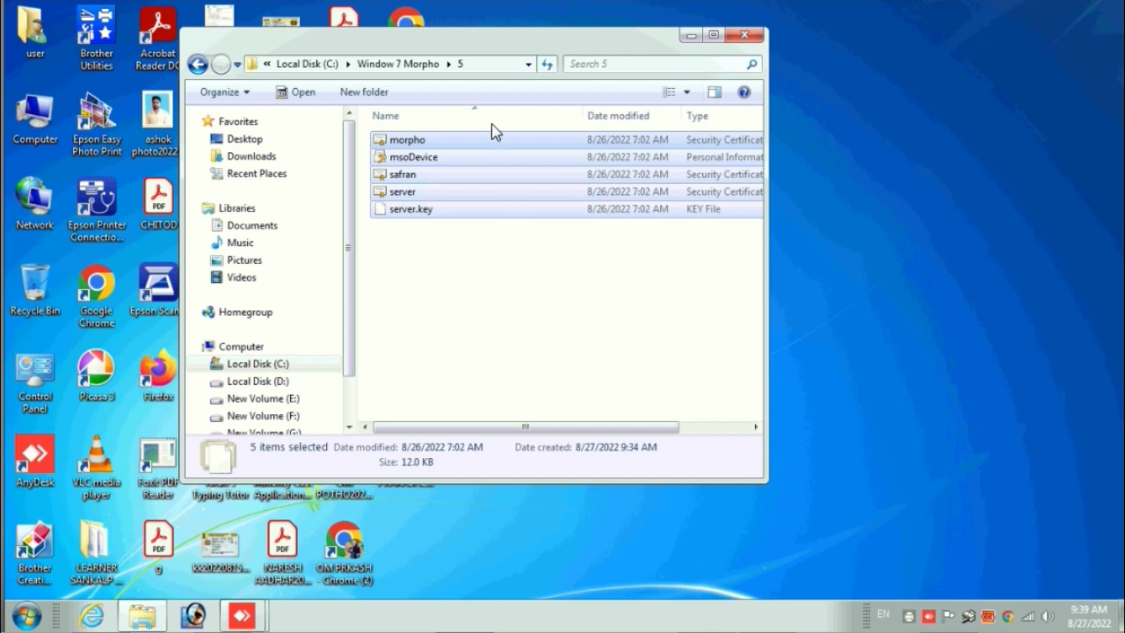
# Merge registration file 6 from the Window 7 Morpho folder into the registry, accepting the warning
pyautogui.click(391, 63)
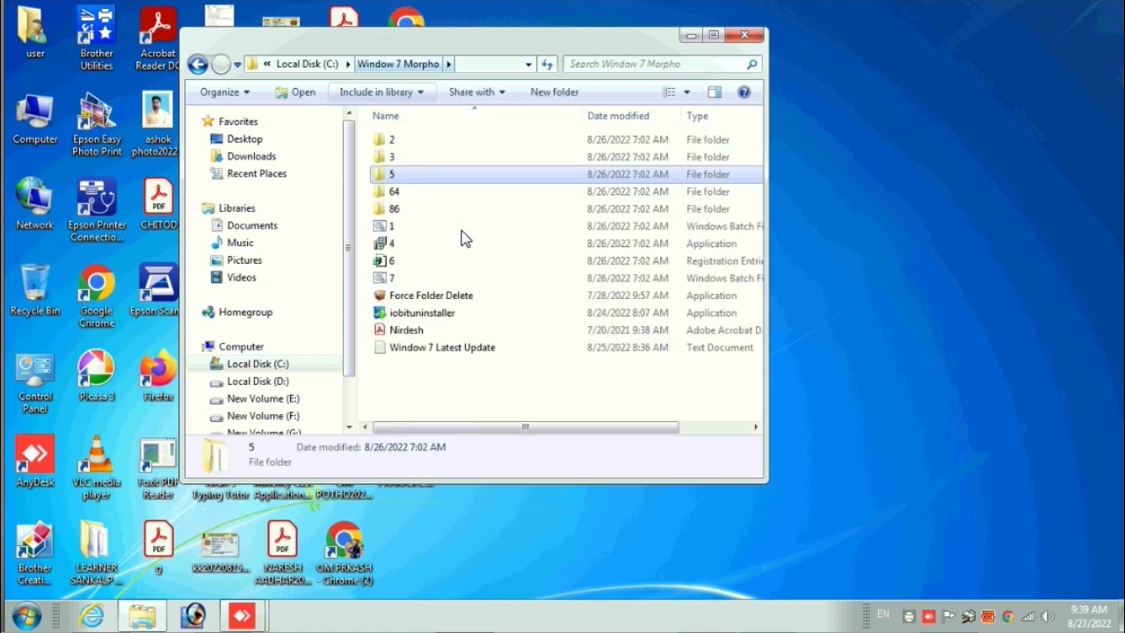
pyautogui.click(387, 263)
pyautogui.rightClick(388, 268)
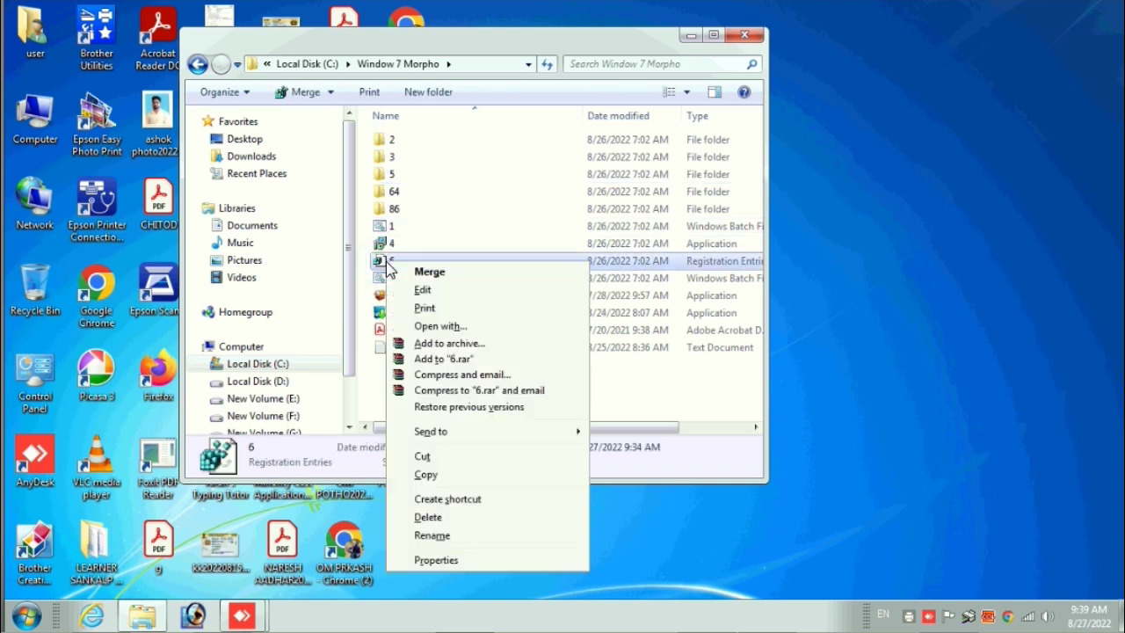
pyautogui.click(425, 274)
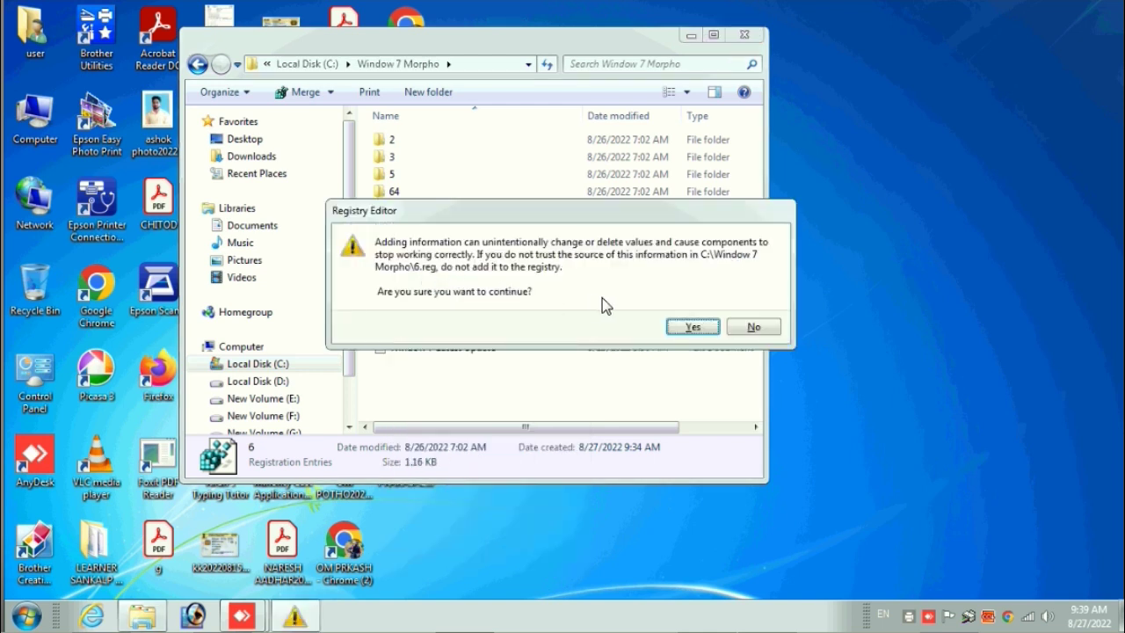
pyautogui.click(691, 329)
pyautogui.click(747, 308)
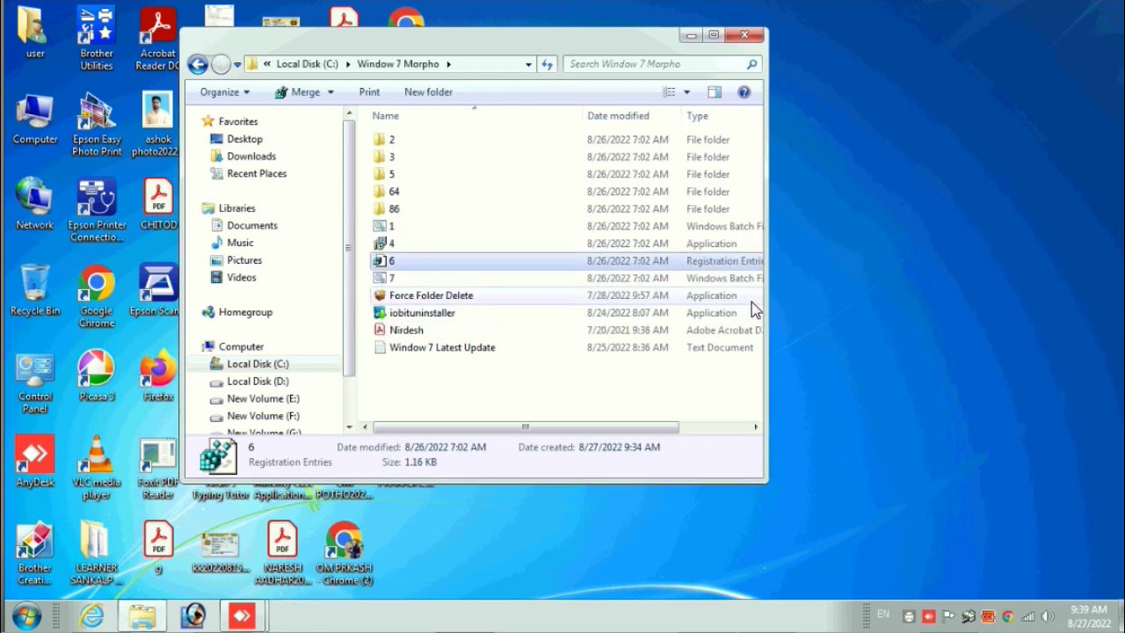
# Move batch file 7 from the Window 7 Morpho folder to the desktop and close the folder window
pyautogui.click(391, 283)
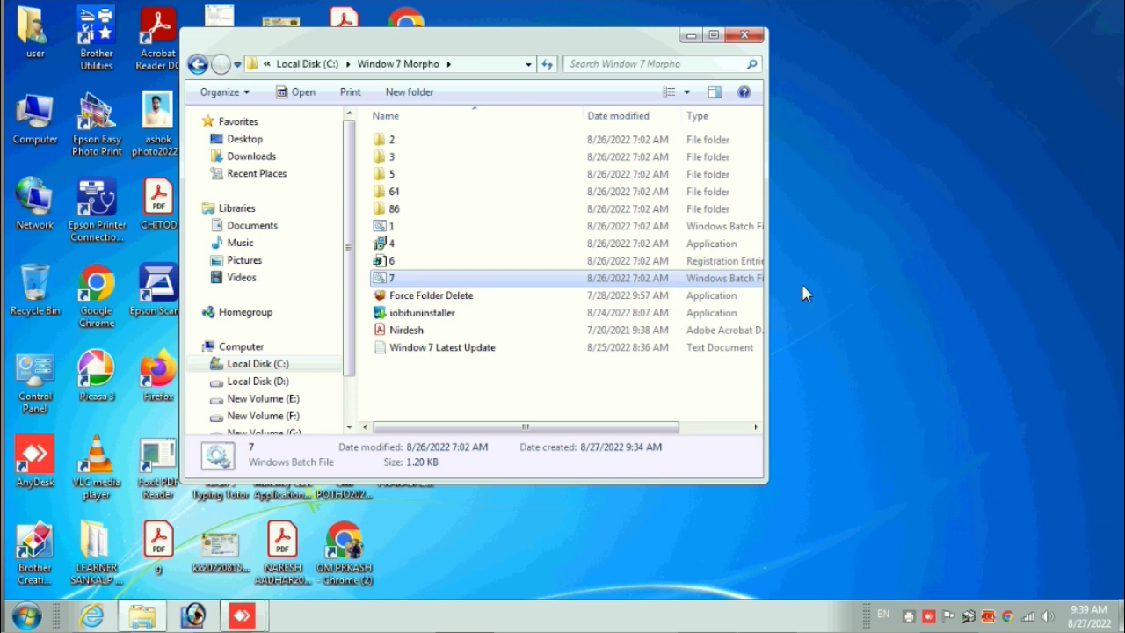
pyautogui.click(869, 265)
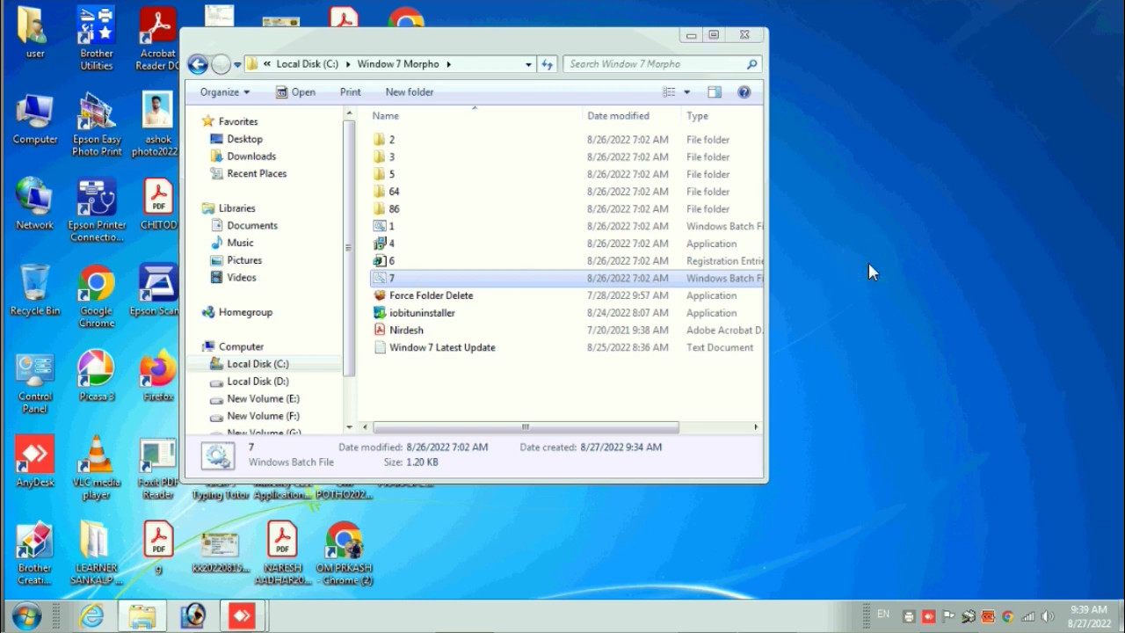
pyautogui.hotkey('ctrl', 'v')
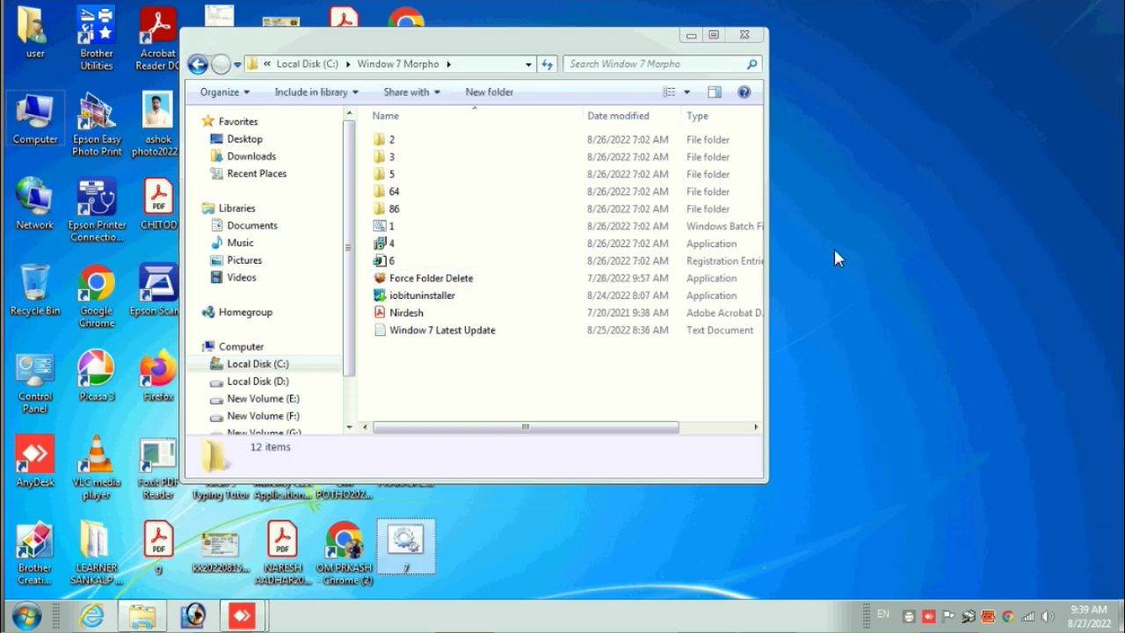
pyautogui.click(744, 35)
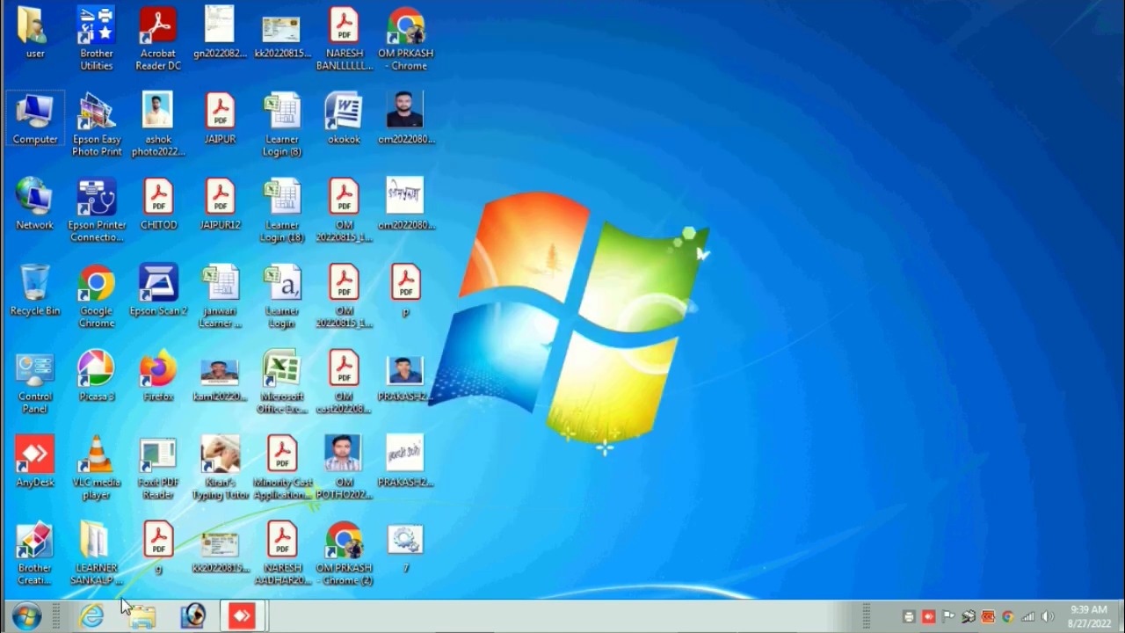
# Open Windows Services, find Morpho RD Service in the list and open its properties
pyautogui.click(25, 619)
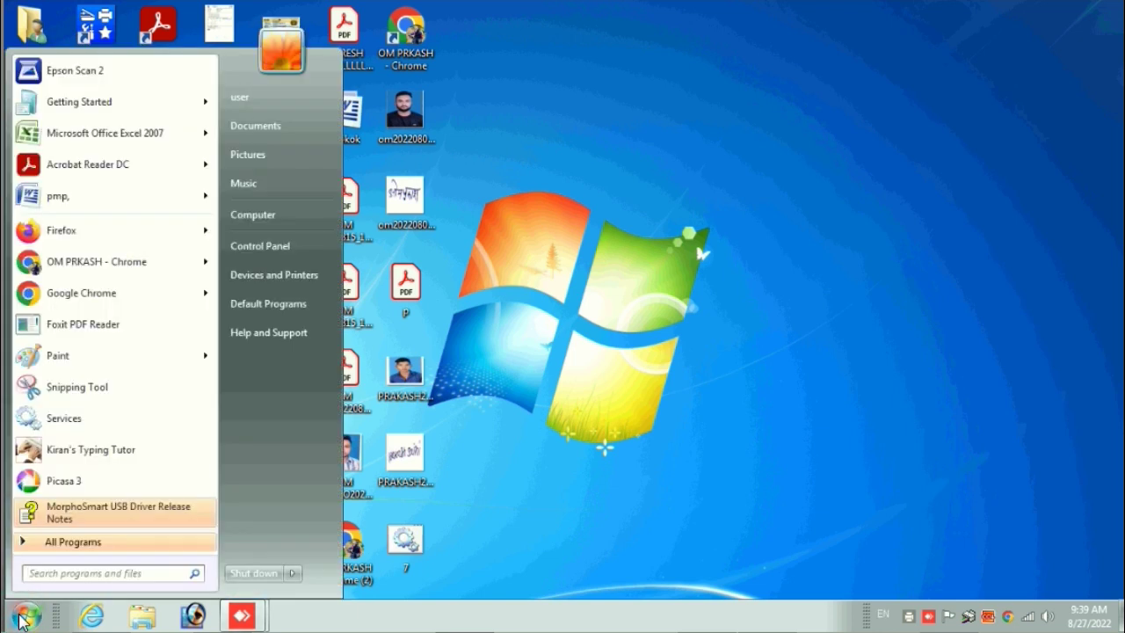
pyautogui.write('ser')
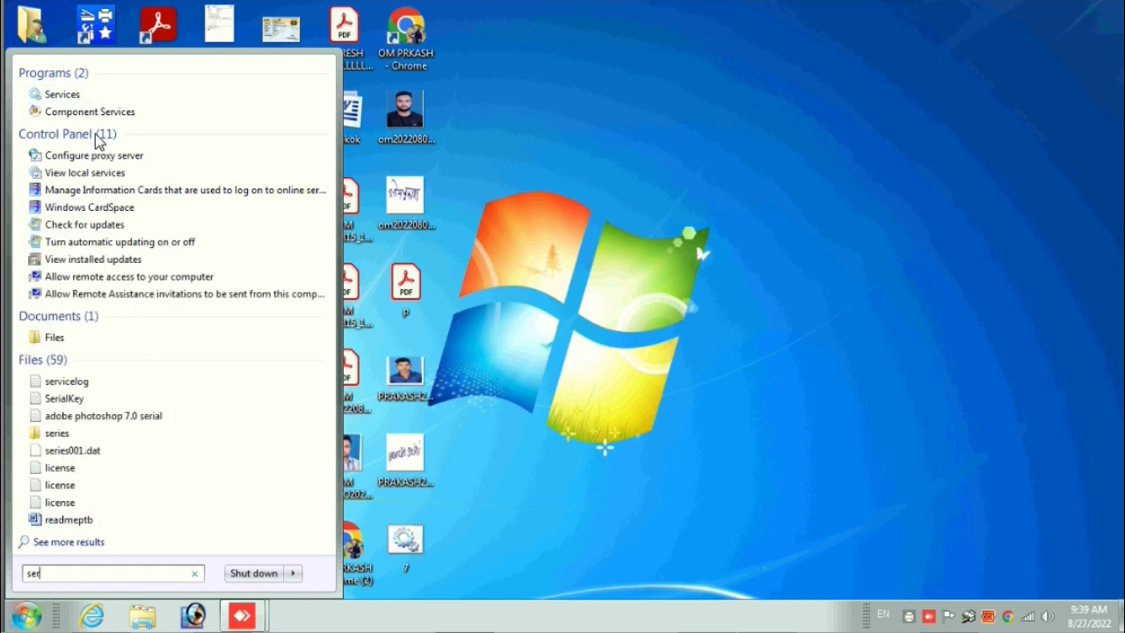
pyautogui.click(69, 95)
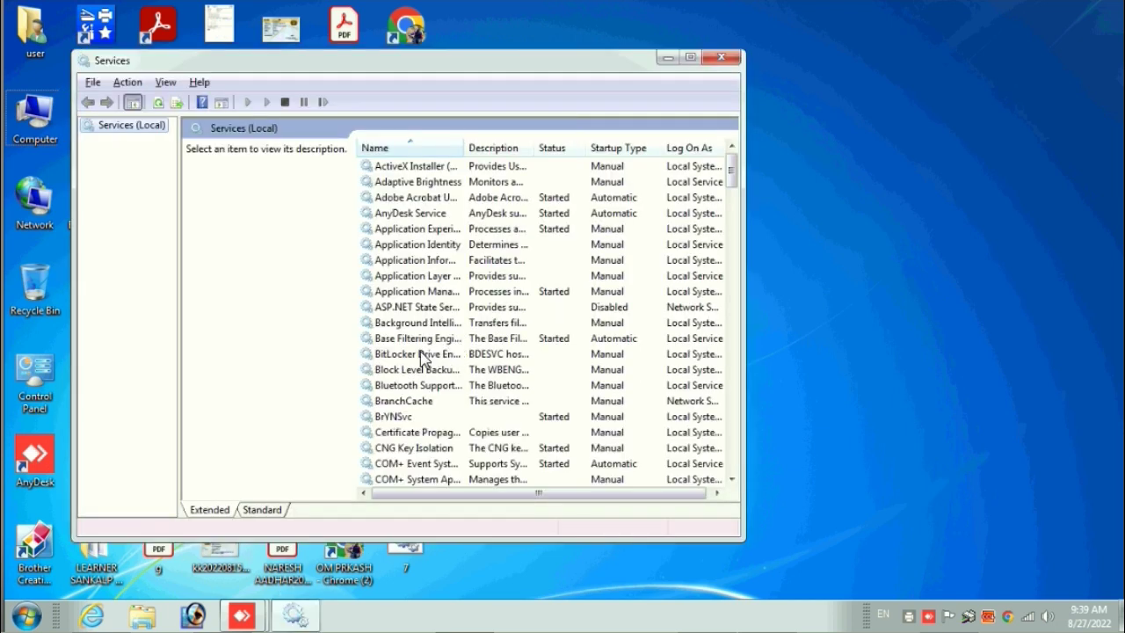
pyautogui.click(421, 356)
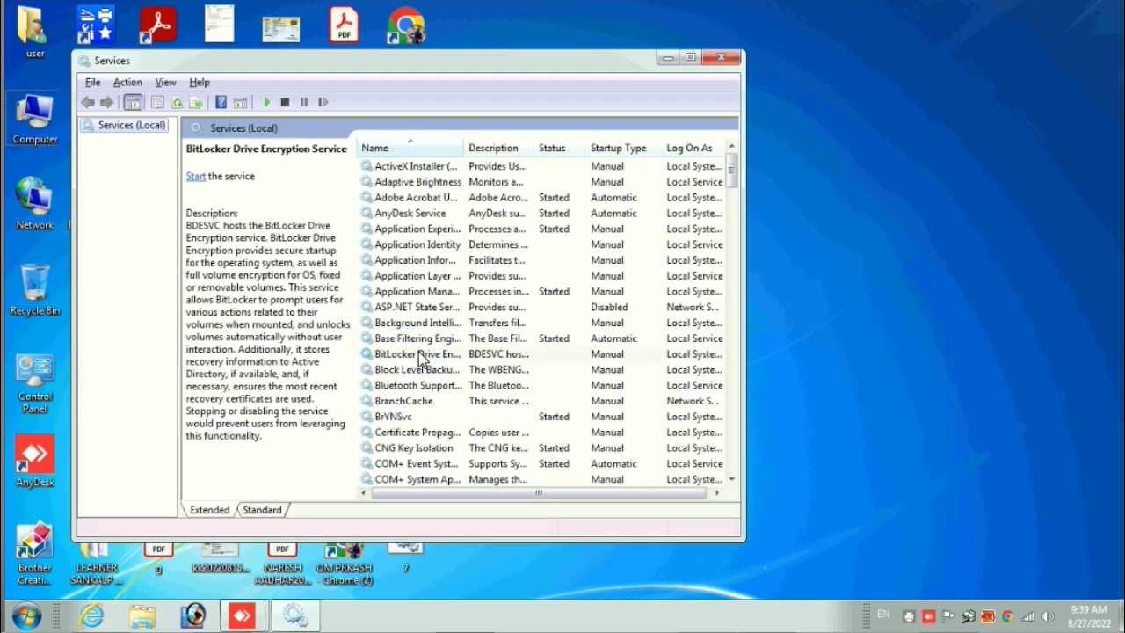
pyautogui.press('m')
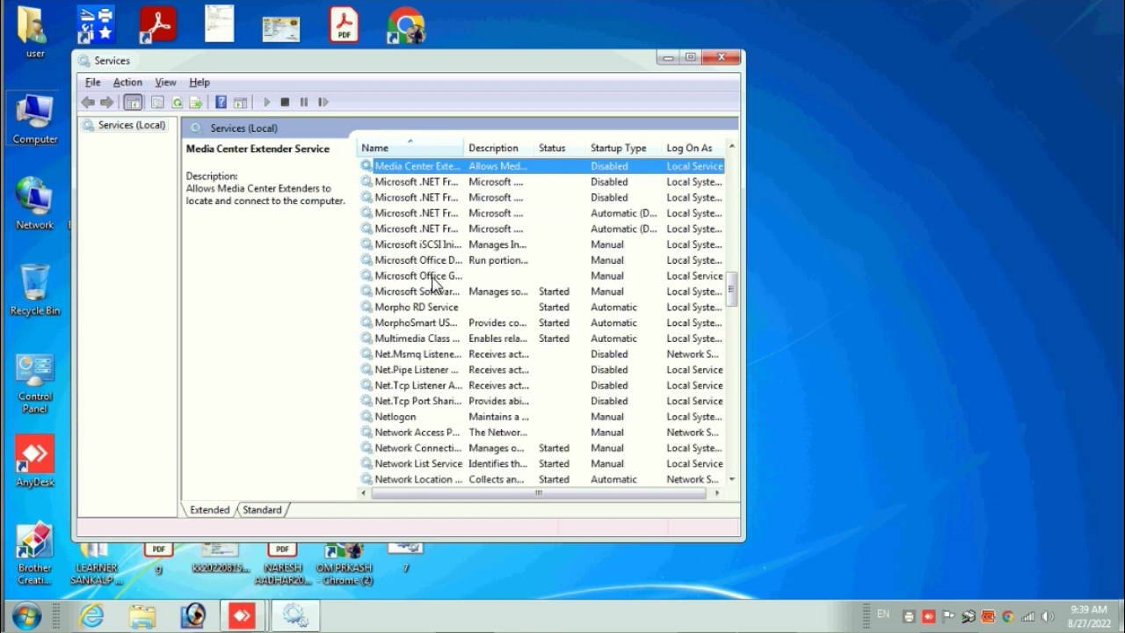
pyautogui.rightClick(398, 314)
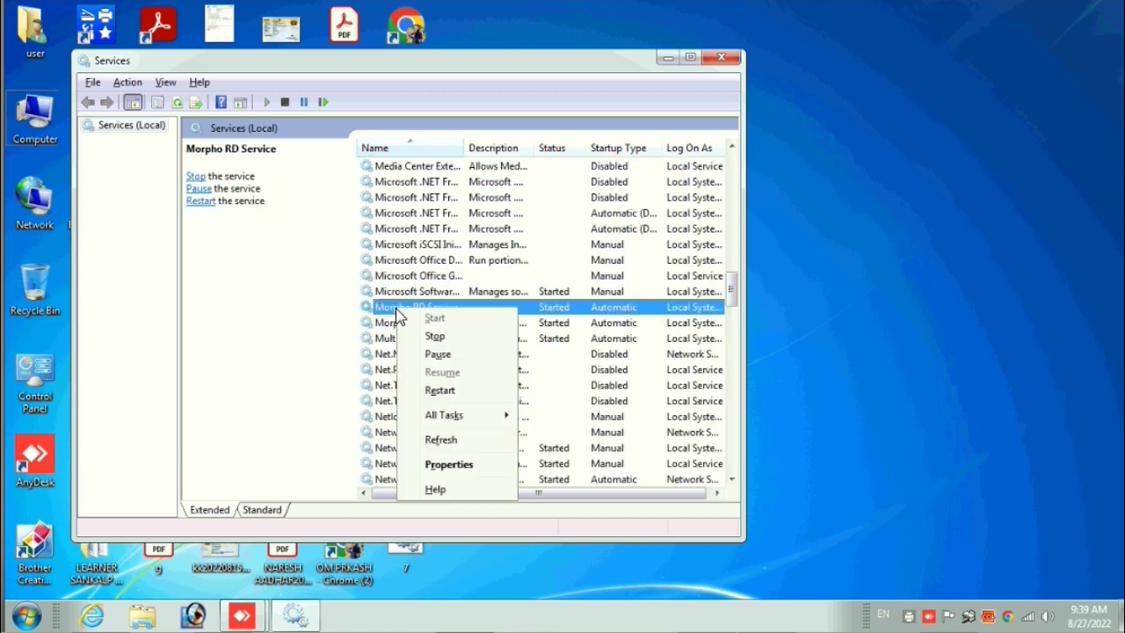
pyautogui.click(454, 465)
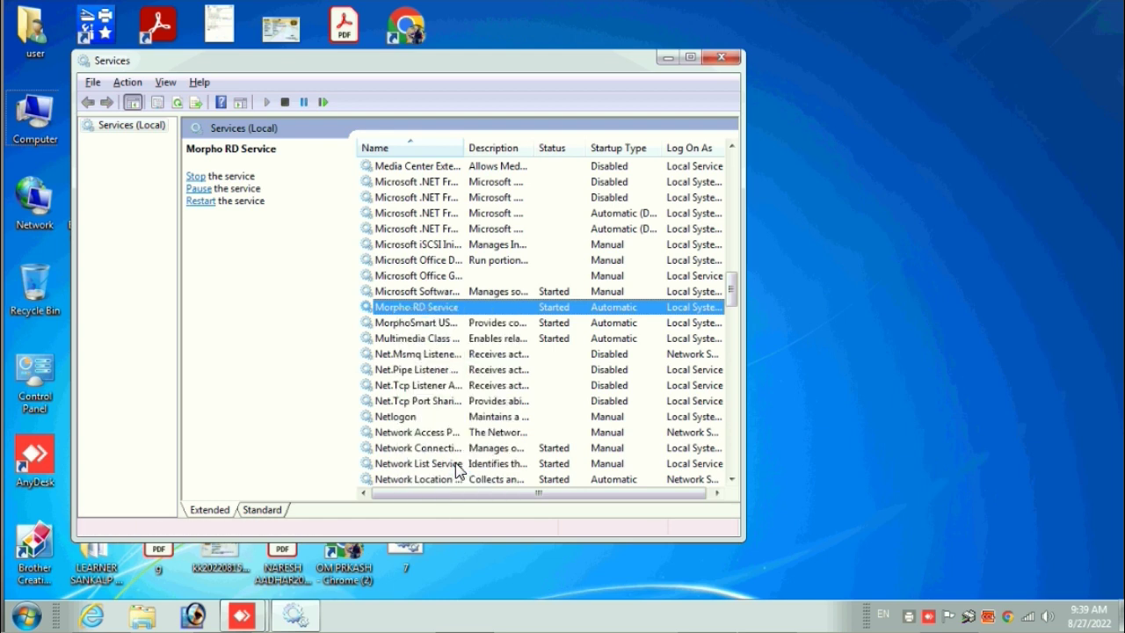
# Set the Morpho RD Service startup type to Disabled, stop the service and save the properties
pyautogui.click(374, 283)
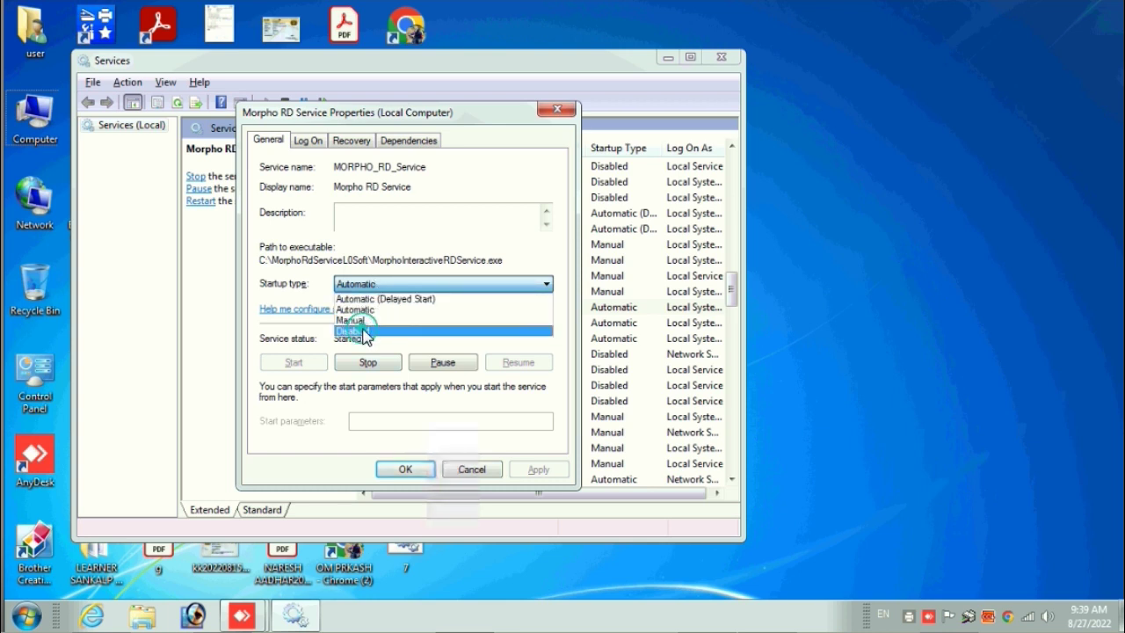
pyautogui.click(365, 331)
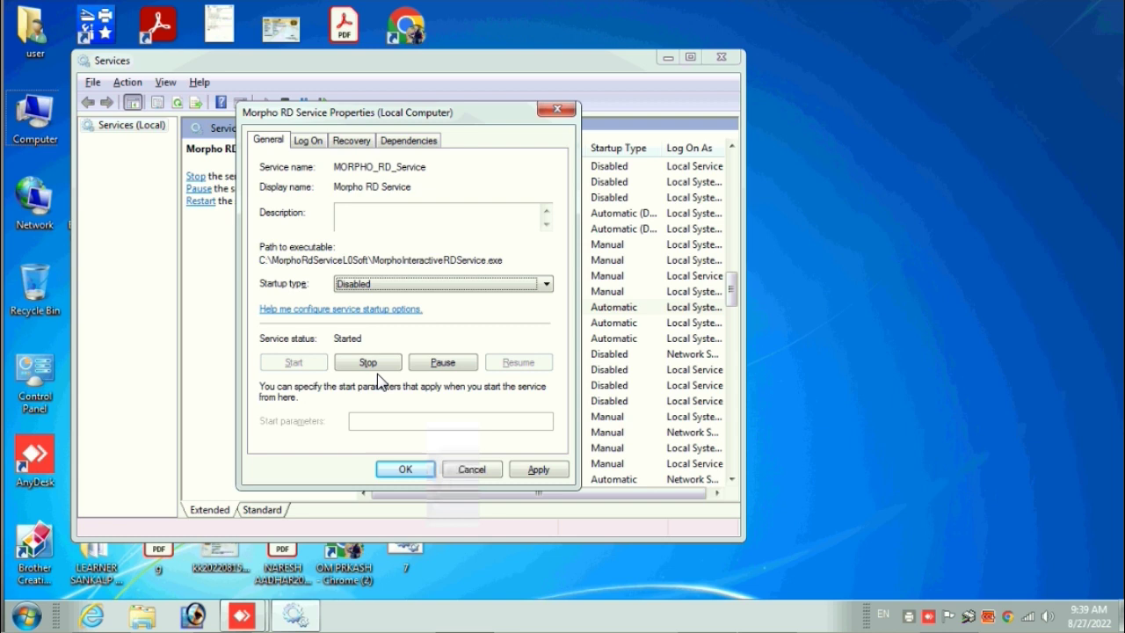
pyautogui.click(369, 364)
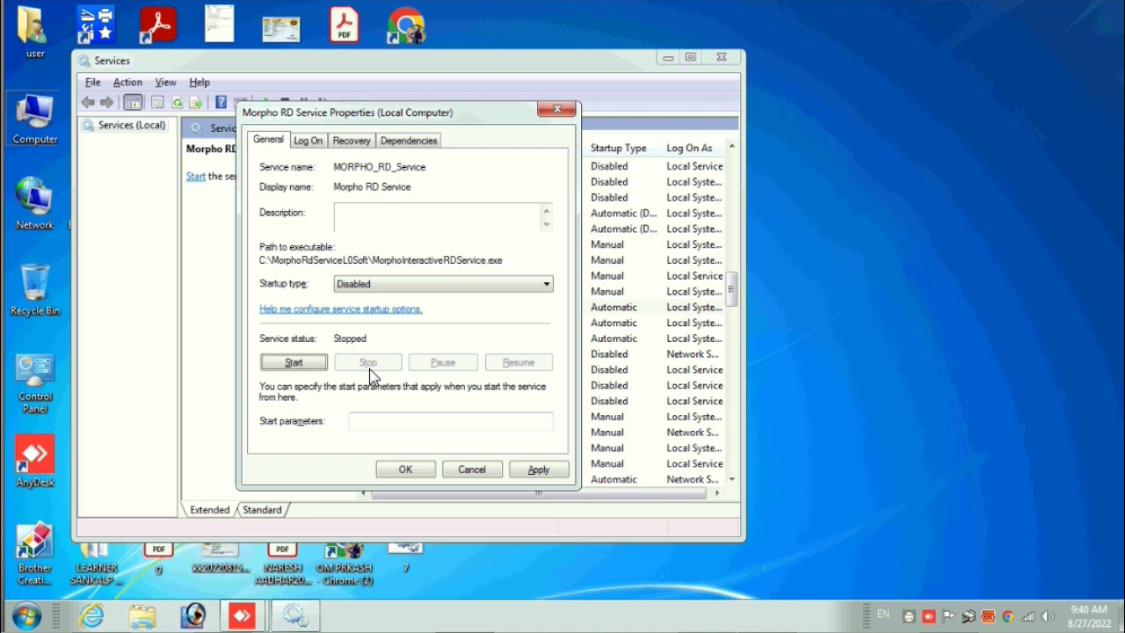
pyautogui.click(538, 469)
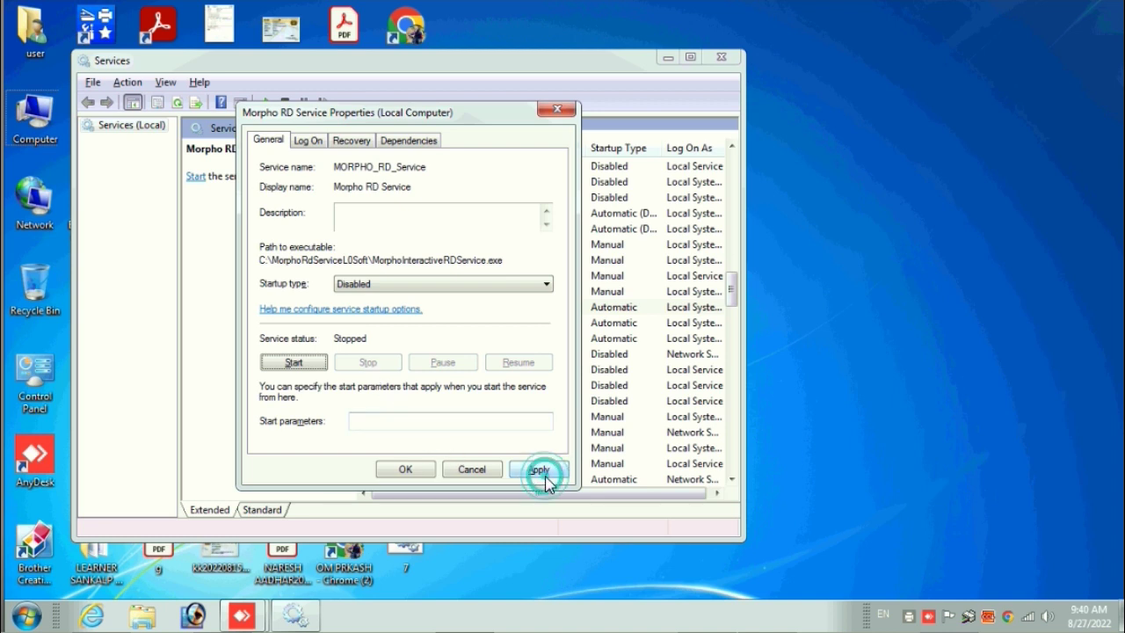
pyautogui.click(410, 469)
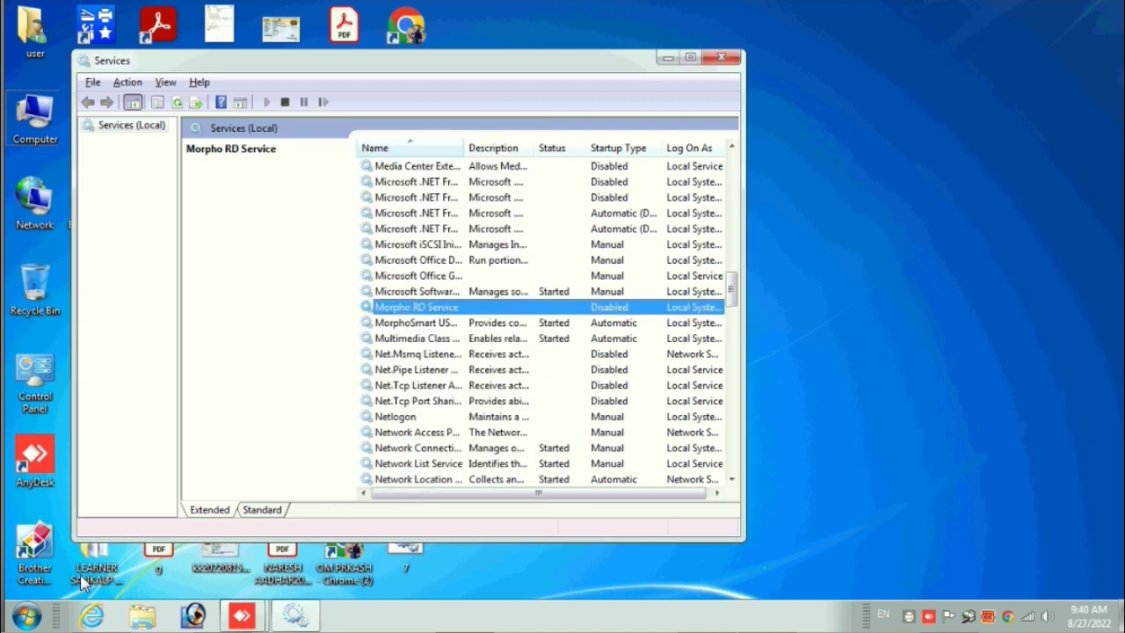
# Restart the Windows 7 computer and minimize the AnyDesk session window once the remote connection is back
pyautogui.click(26, 613)
pyautogui.click(294, 573)
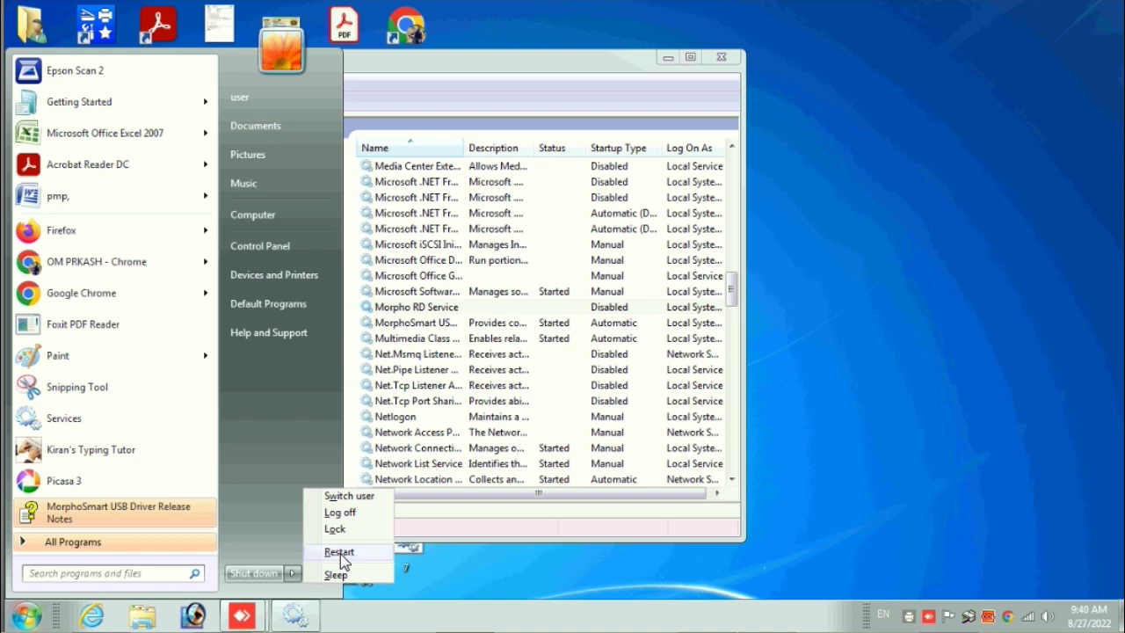
pyautogui.click(340, 554)
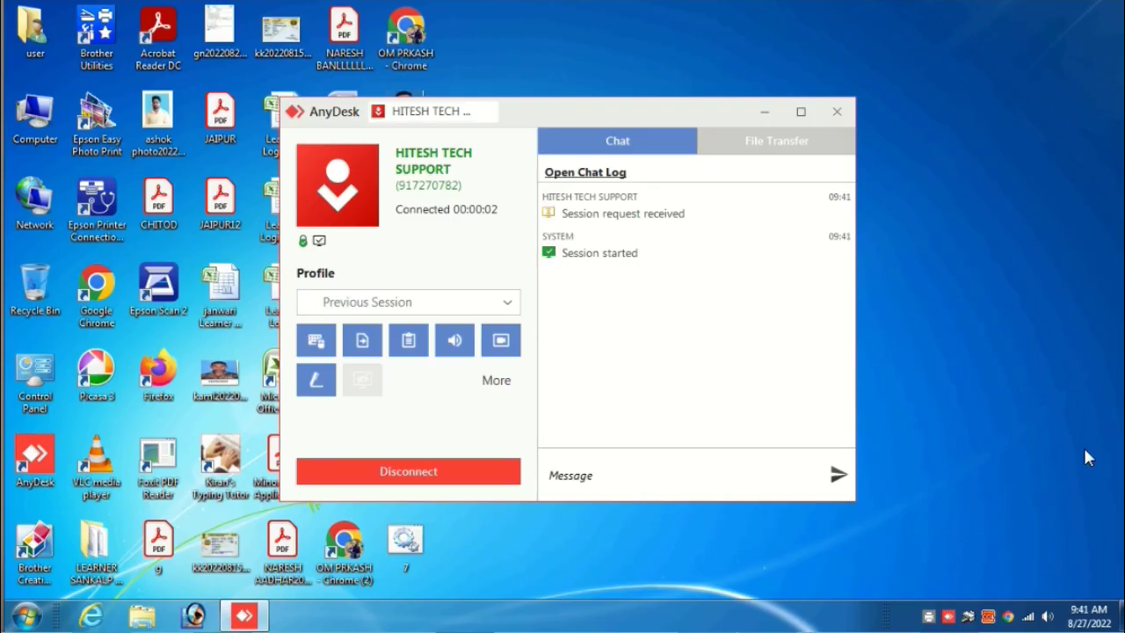
pyautogui.click(763, 112)
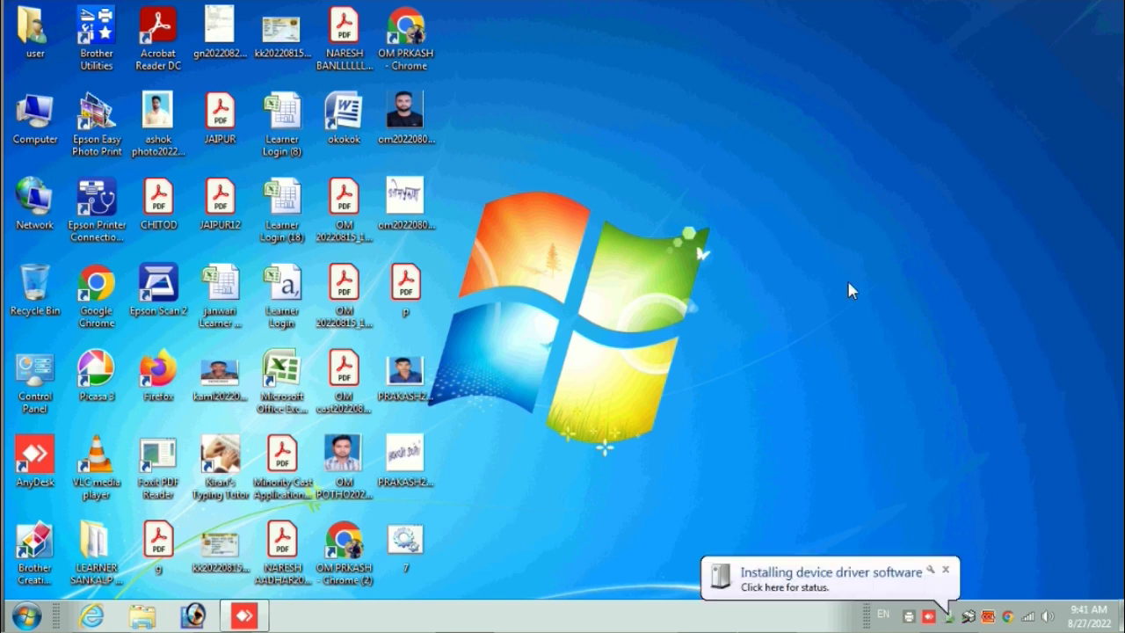
# View and close the device driver installation status, and accept the Morpho RD keystore notice to register the new device, dismissing the registration result
pyautogui.click(901, 580)
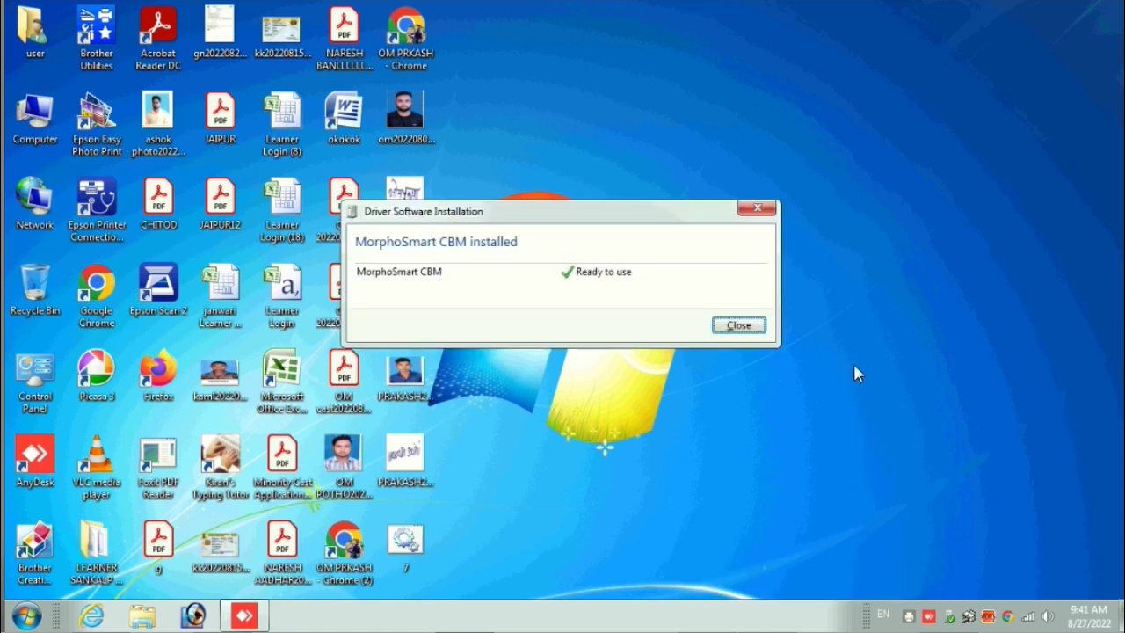
pyautogui.click(739, 327)
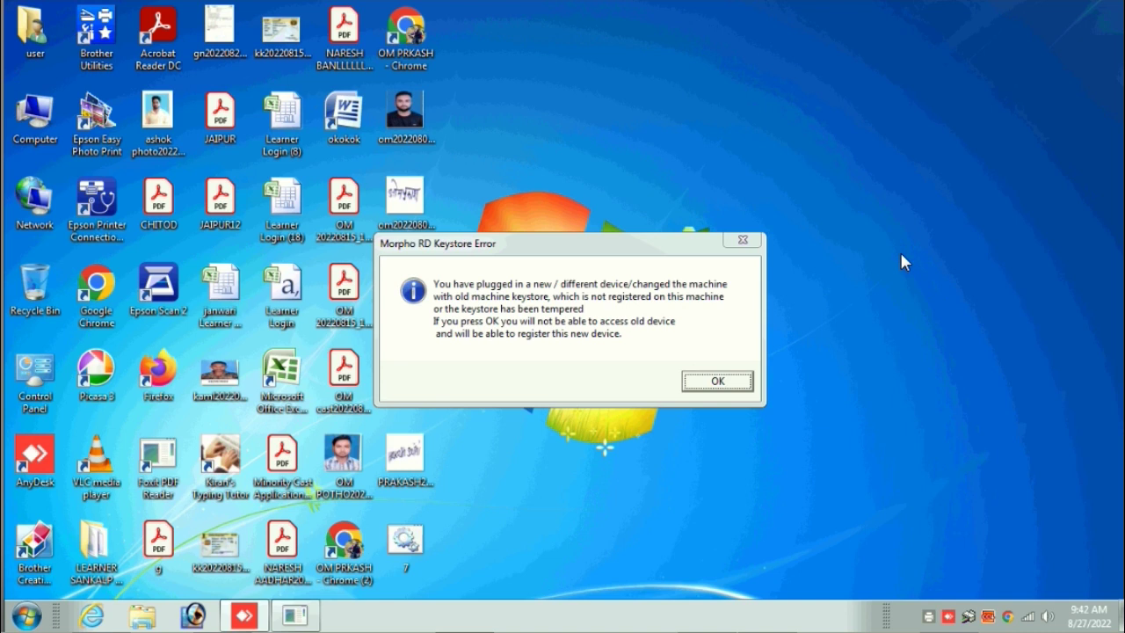
pyautogui.click(719, 384)
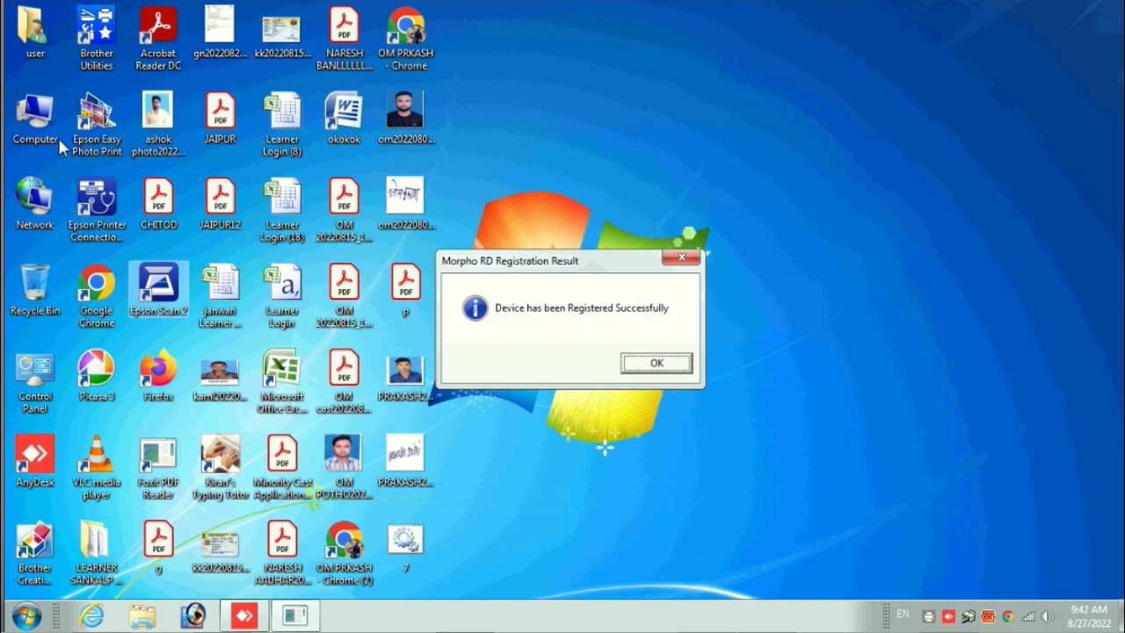
pyautogui.press('Return')
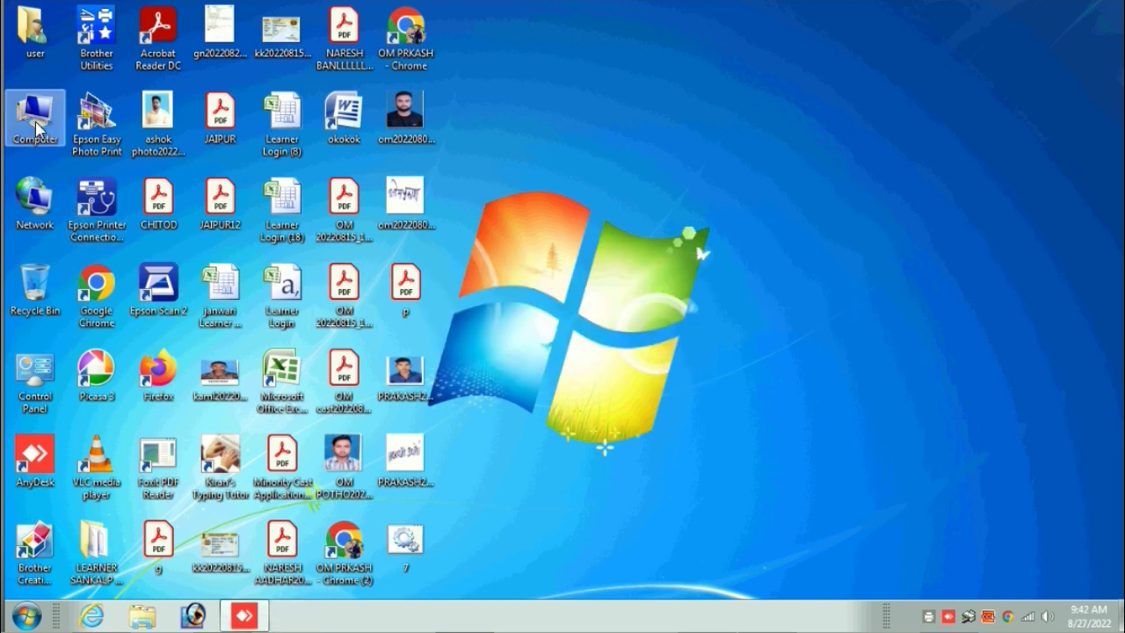
# Examine the computer's system properties alongside the Windows version information from winver, and close both windows
pyautogui.rightClick(35, 121)
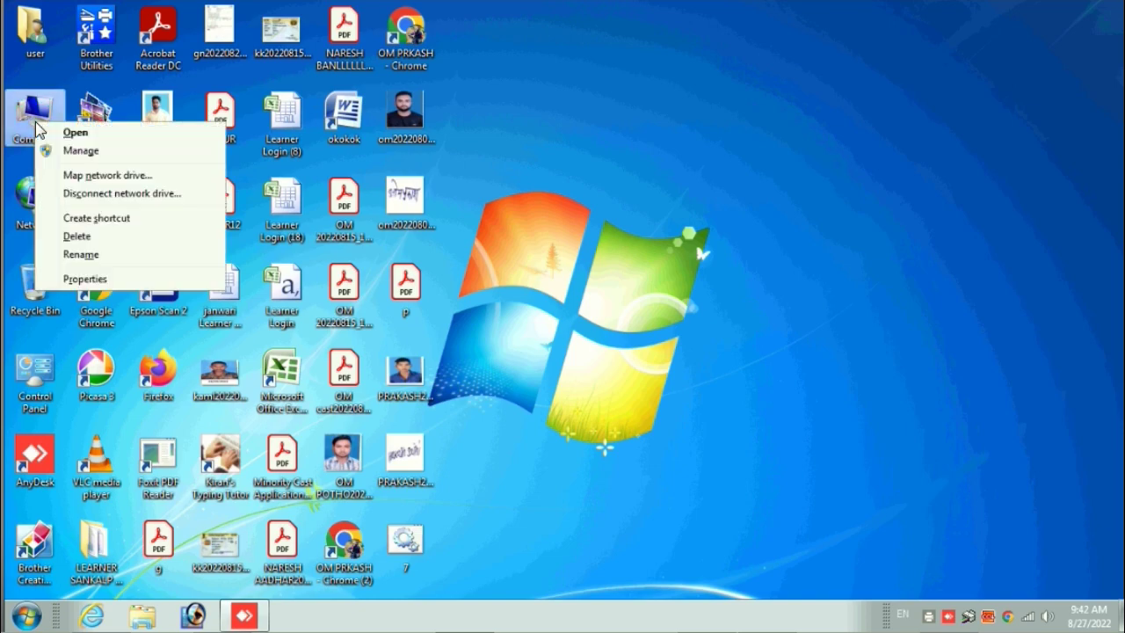
pyautogui.click(105, 283)
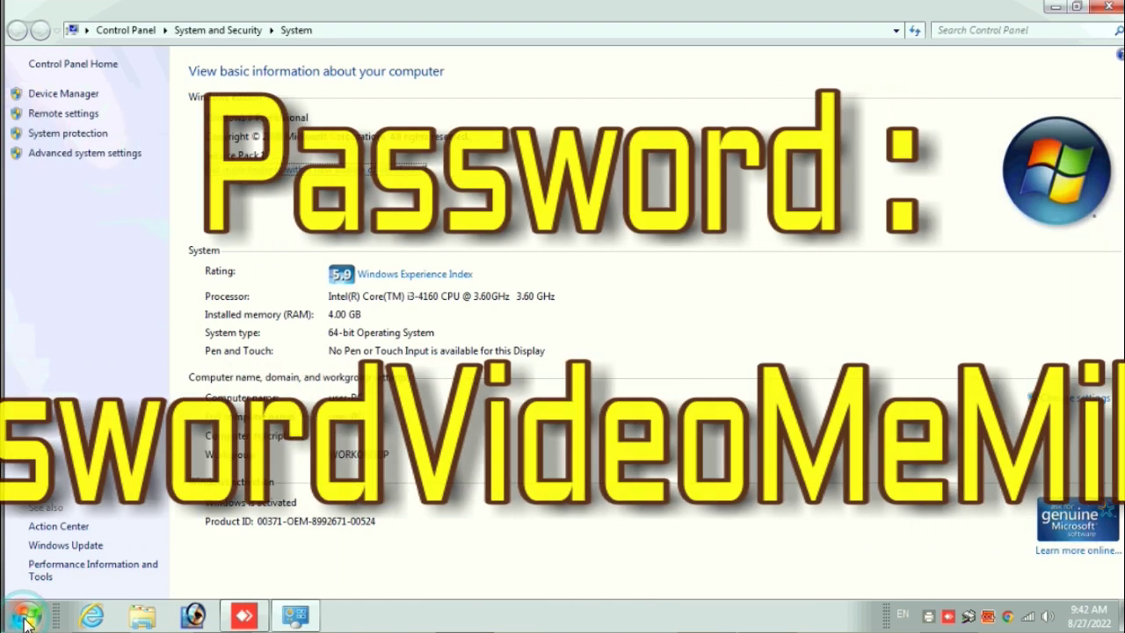
pyautogui.click(26, 620)
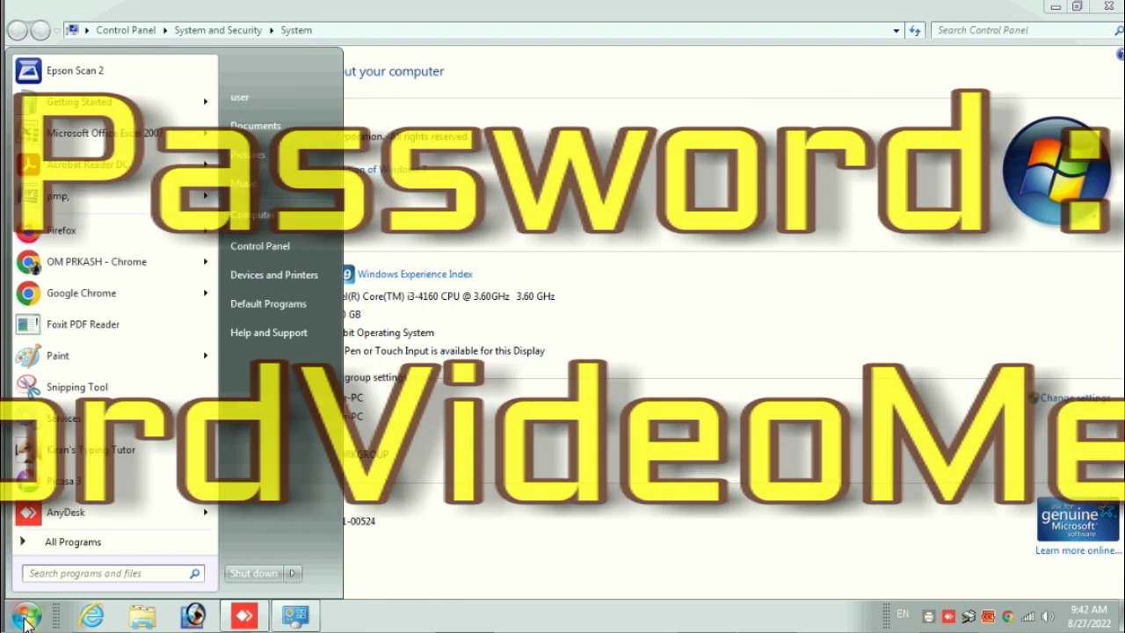
pyautogui.write('winv')
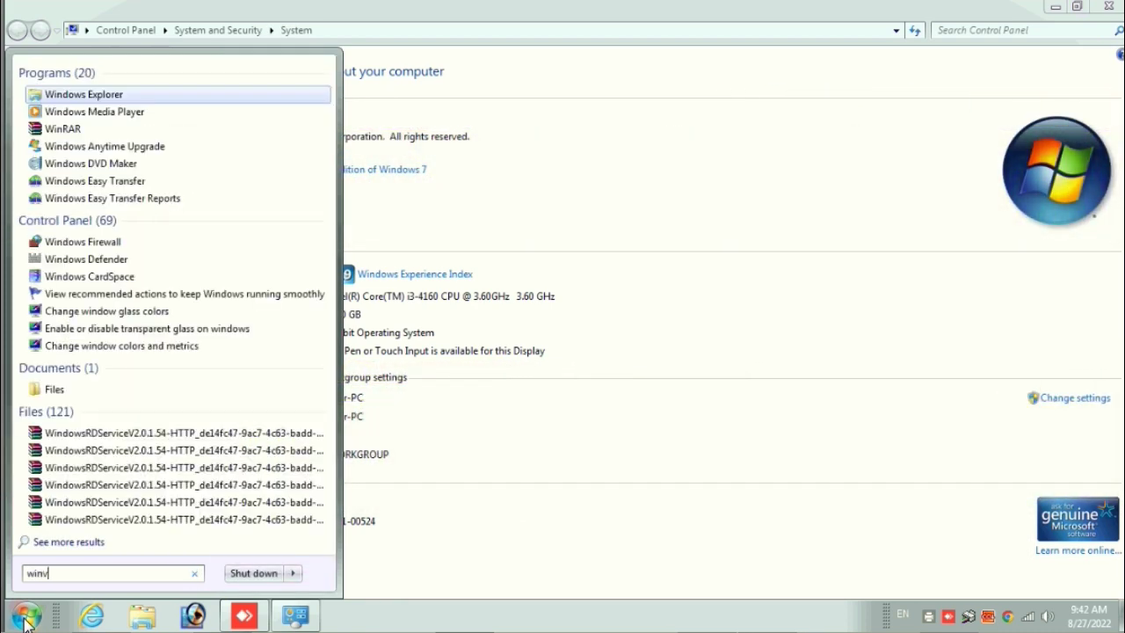
pyautogui.write('er')
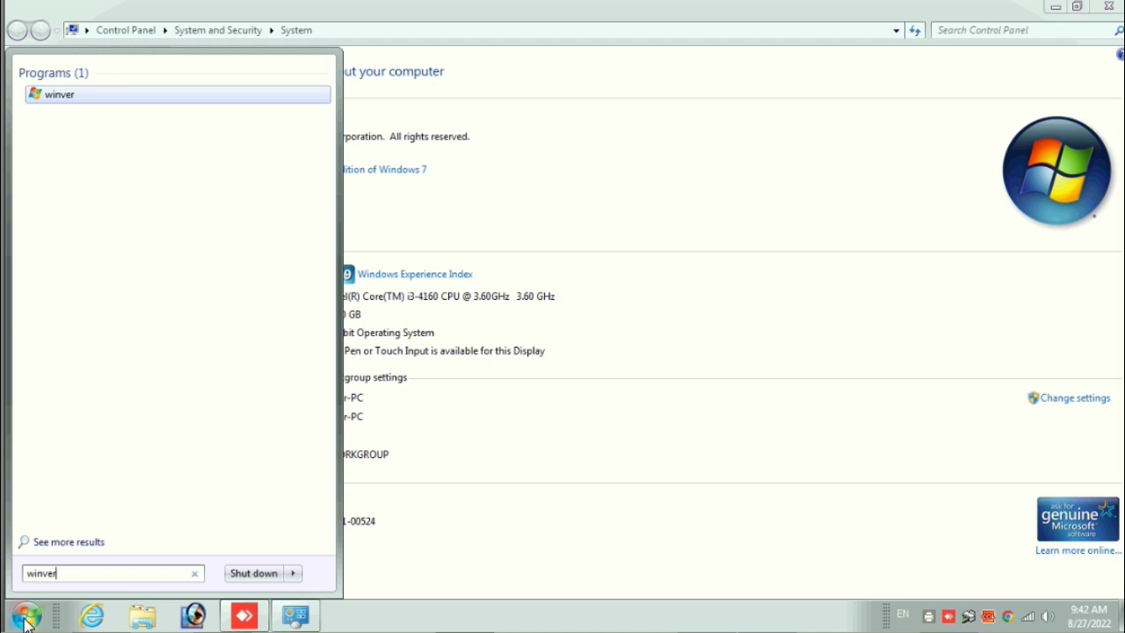
pyautogui.press('Return')
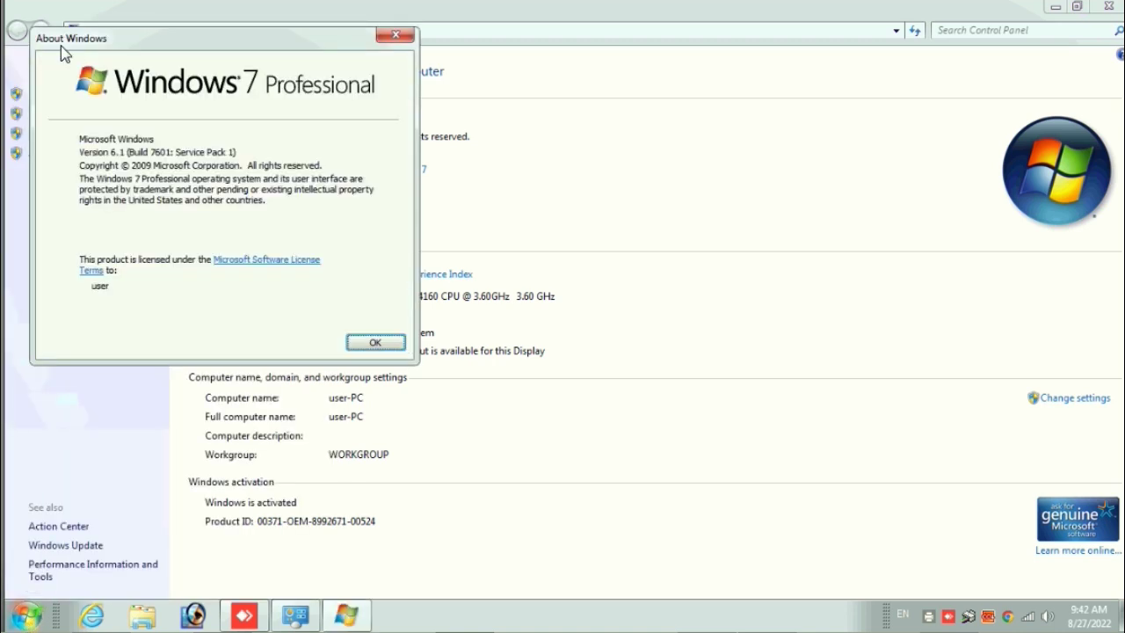
pyautogui.click(167, 40)
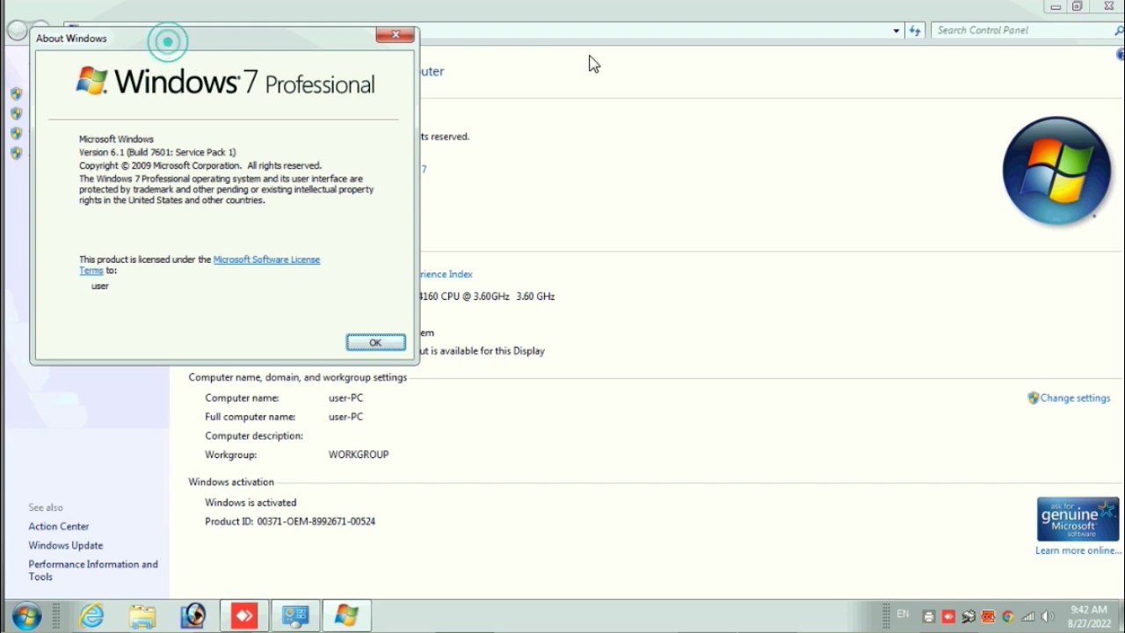
pyautogui.moveTo(171, 39); pyautogui.dragTo(732, 111)
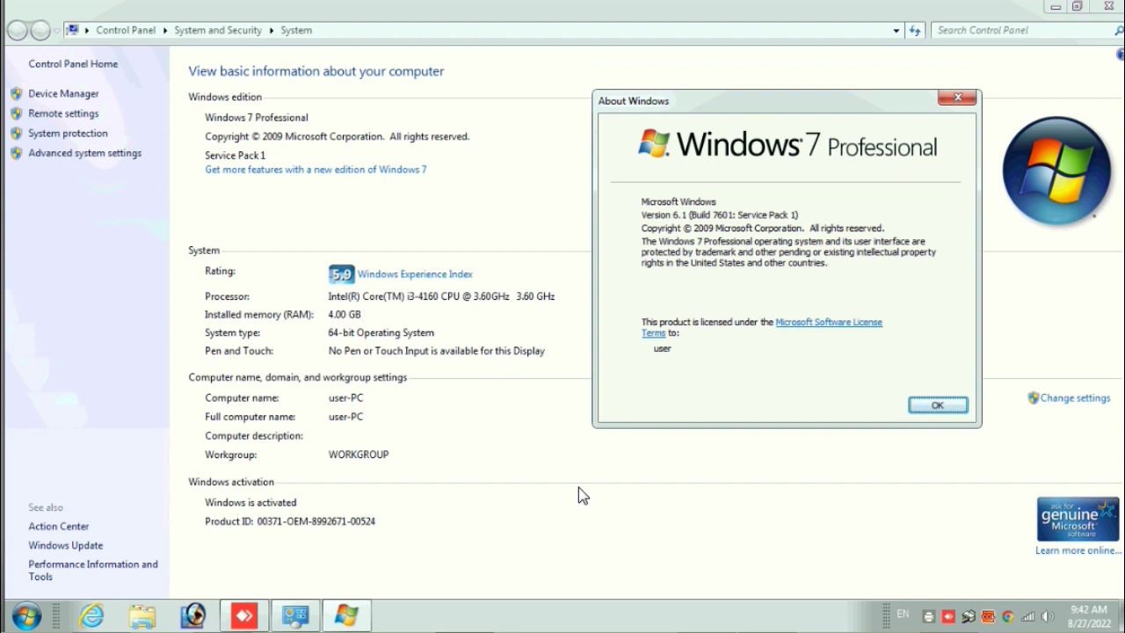
pyautogui.click(939, 404)
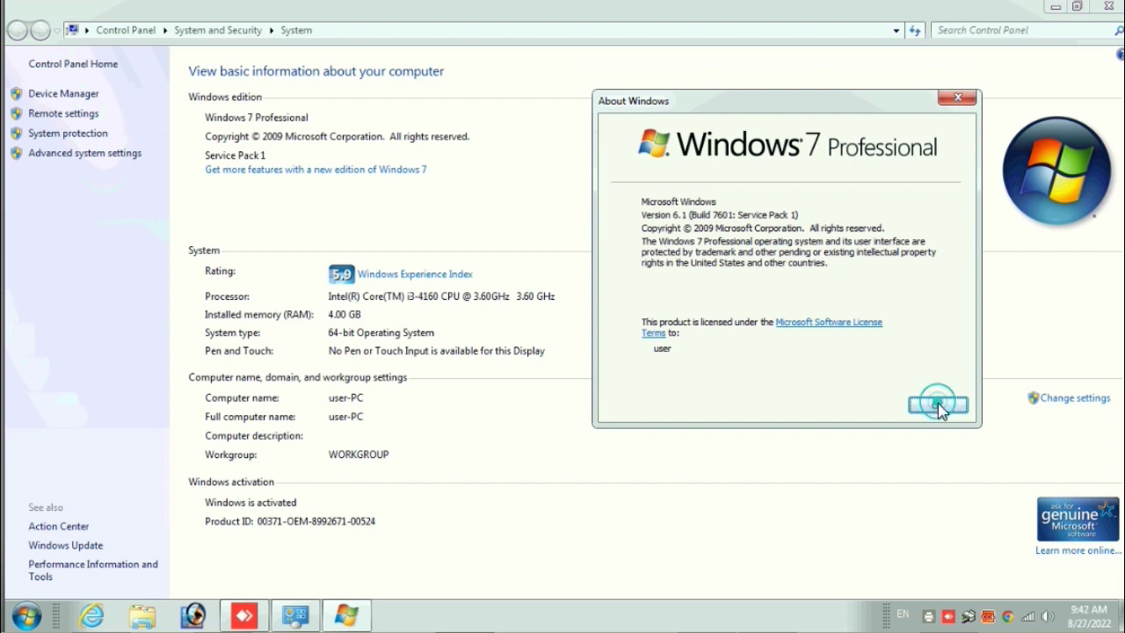
pyautogui.click(1106, 10)
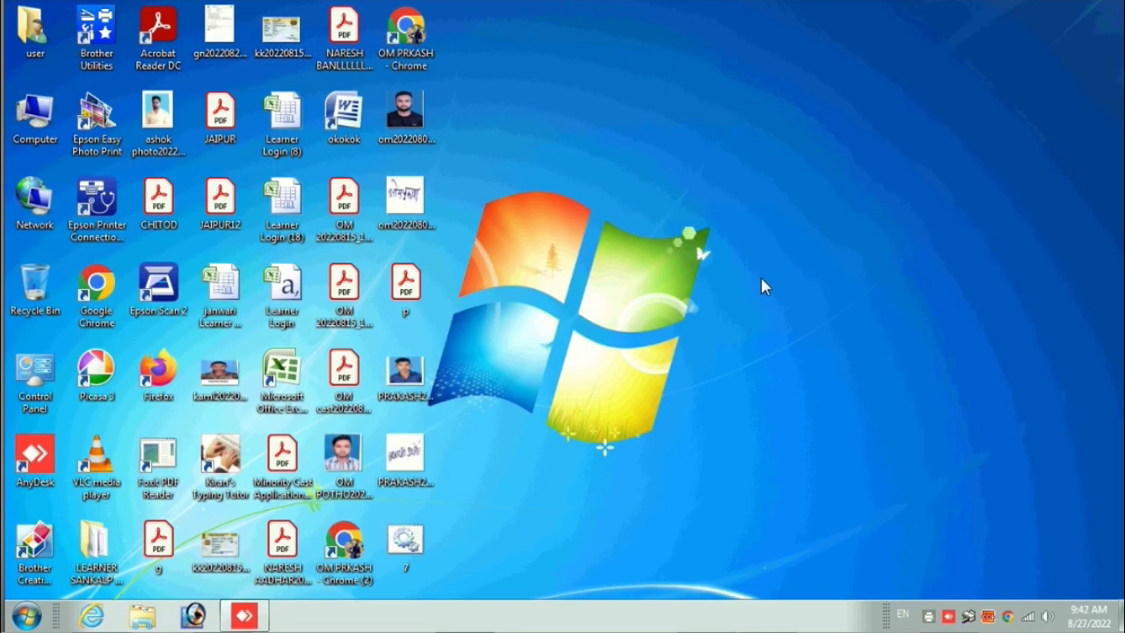